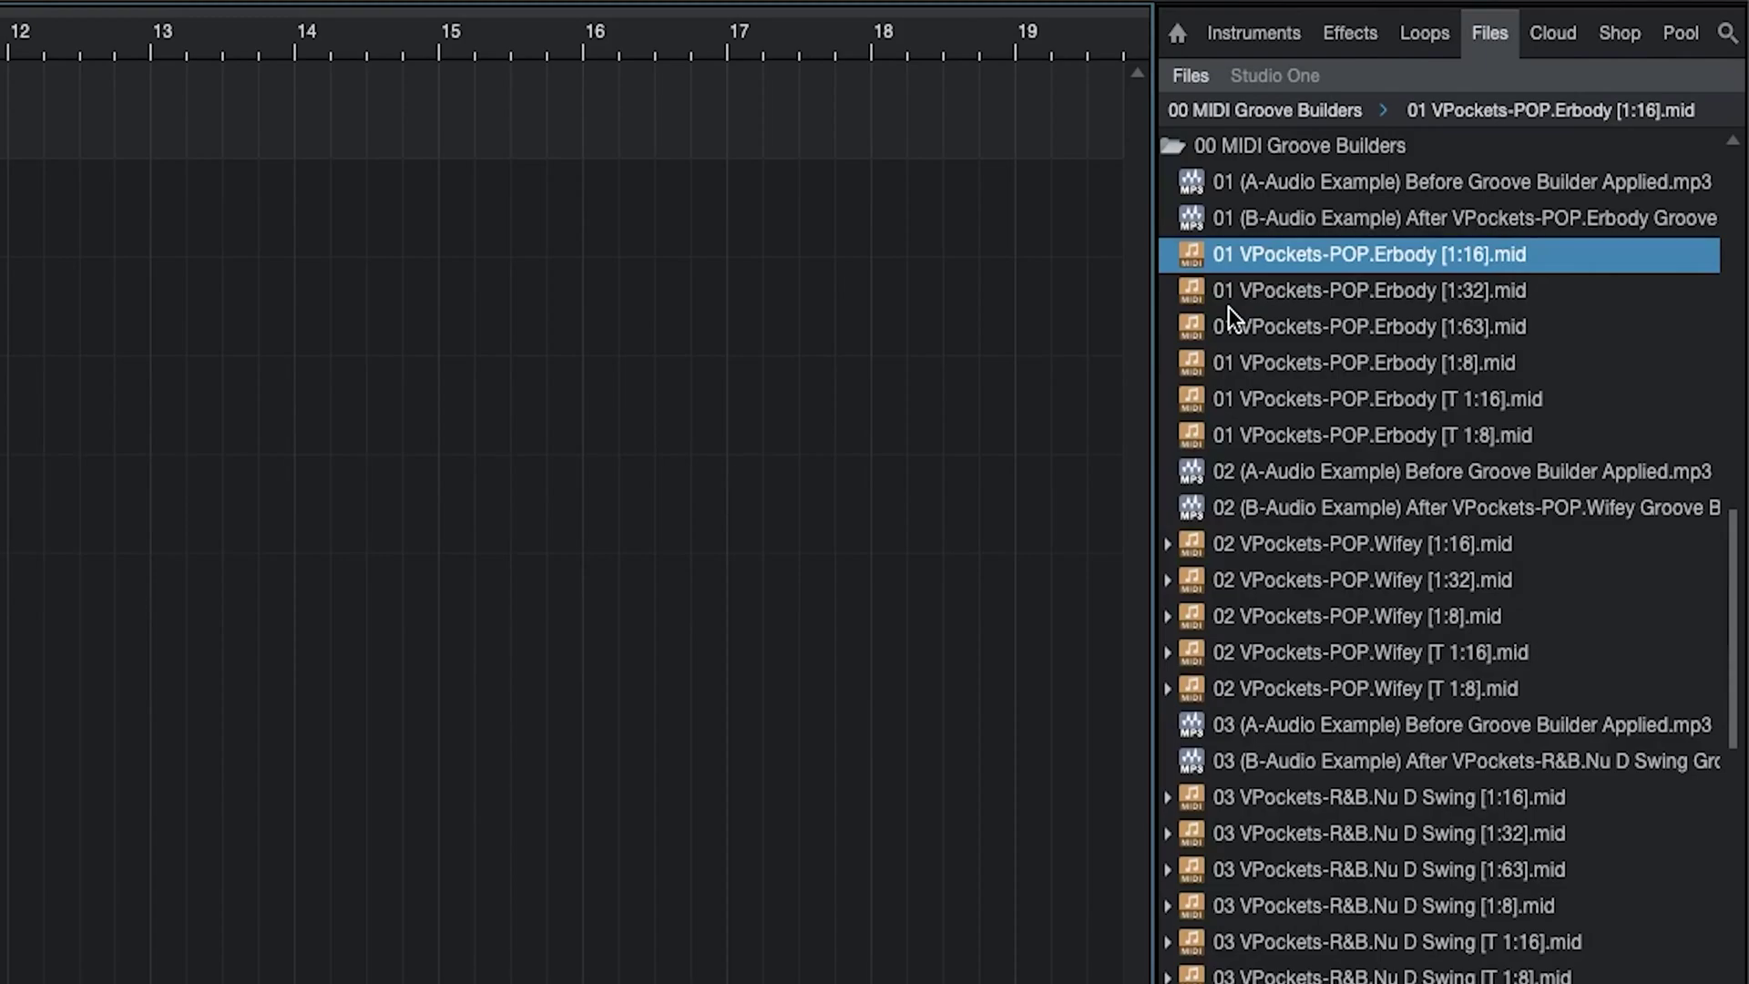
Add the 01 VPockets-POP.Erbody [1/16] groove file as new track 5 at bar 1.
mouse_move(1228, 308)
left_mouse_down()
mouse_move(1244, 581)
mouse_move(1230, 423)
left_mouse_up()
left_click_drag(1474, 357, 1485, 297)
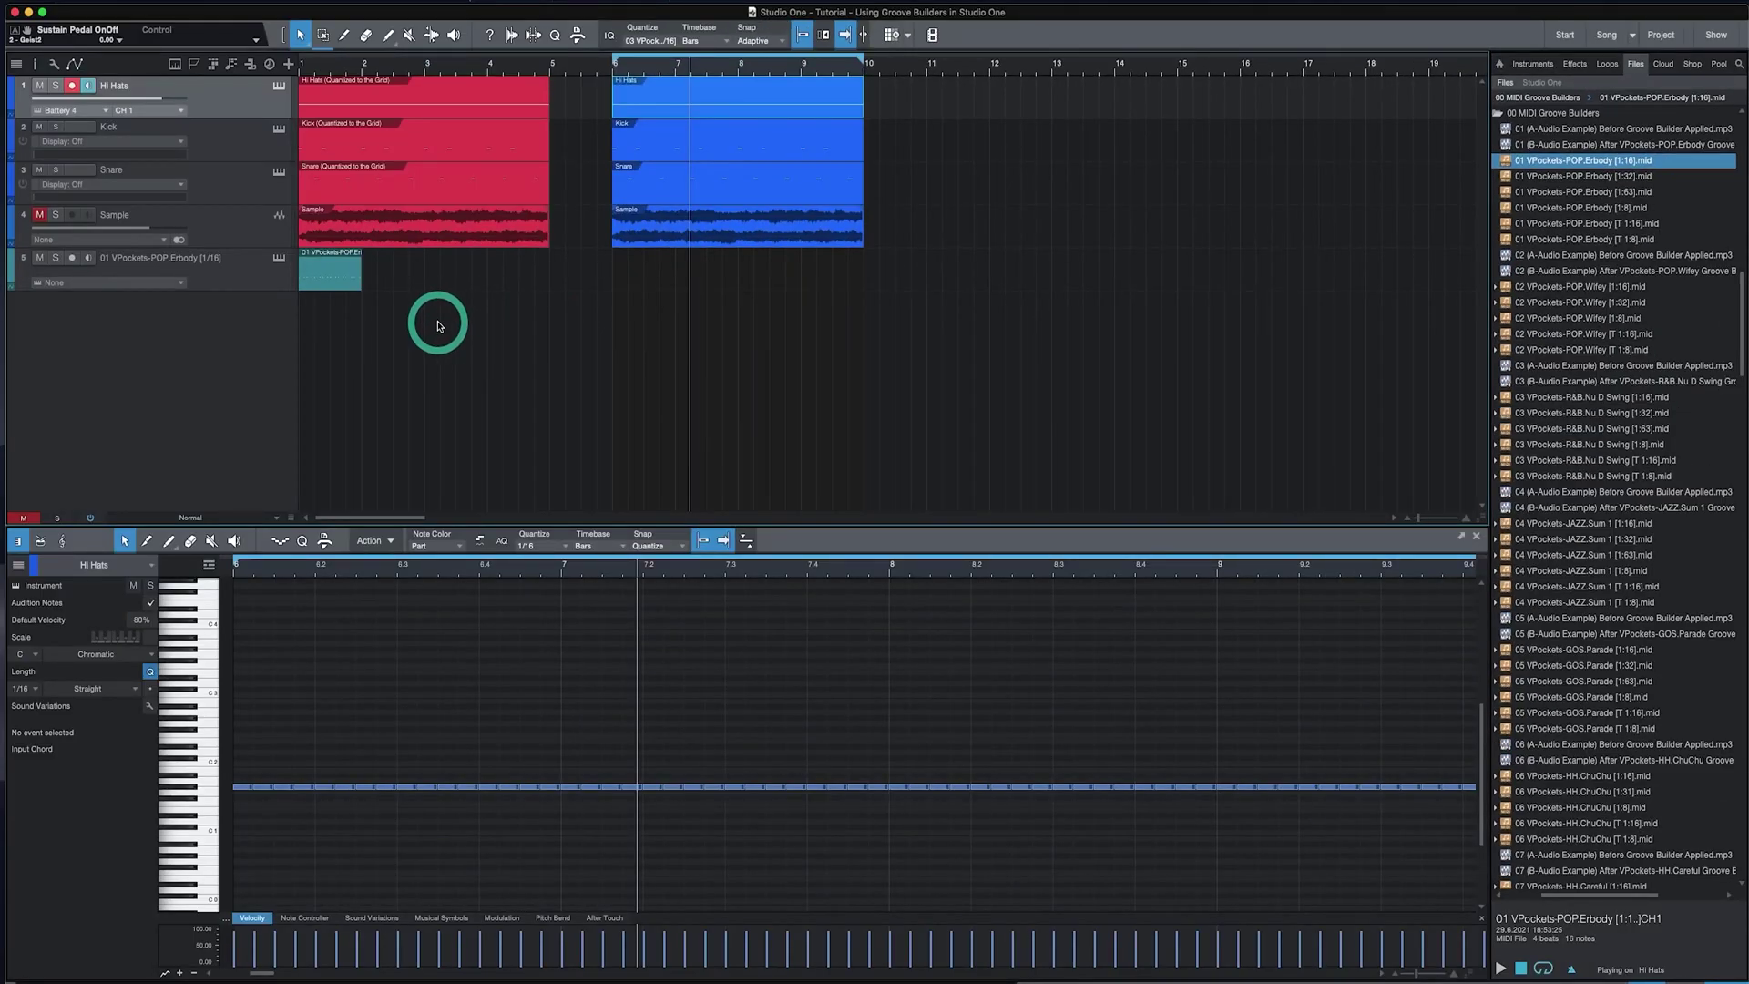
Place the Wifey groove part on track 5 beside the Erbody part.
left_click(437, 321)
left_click(1615, 219)
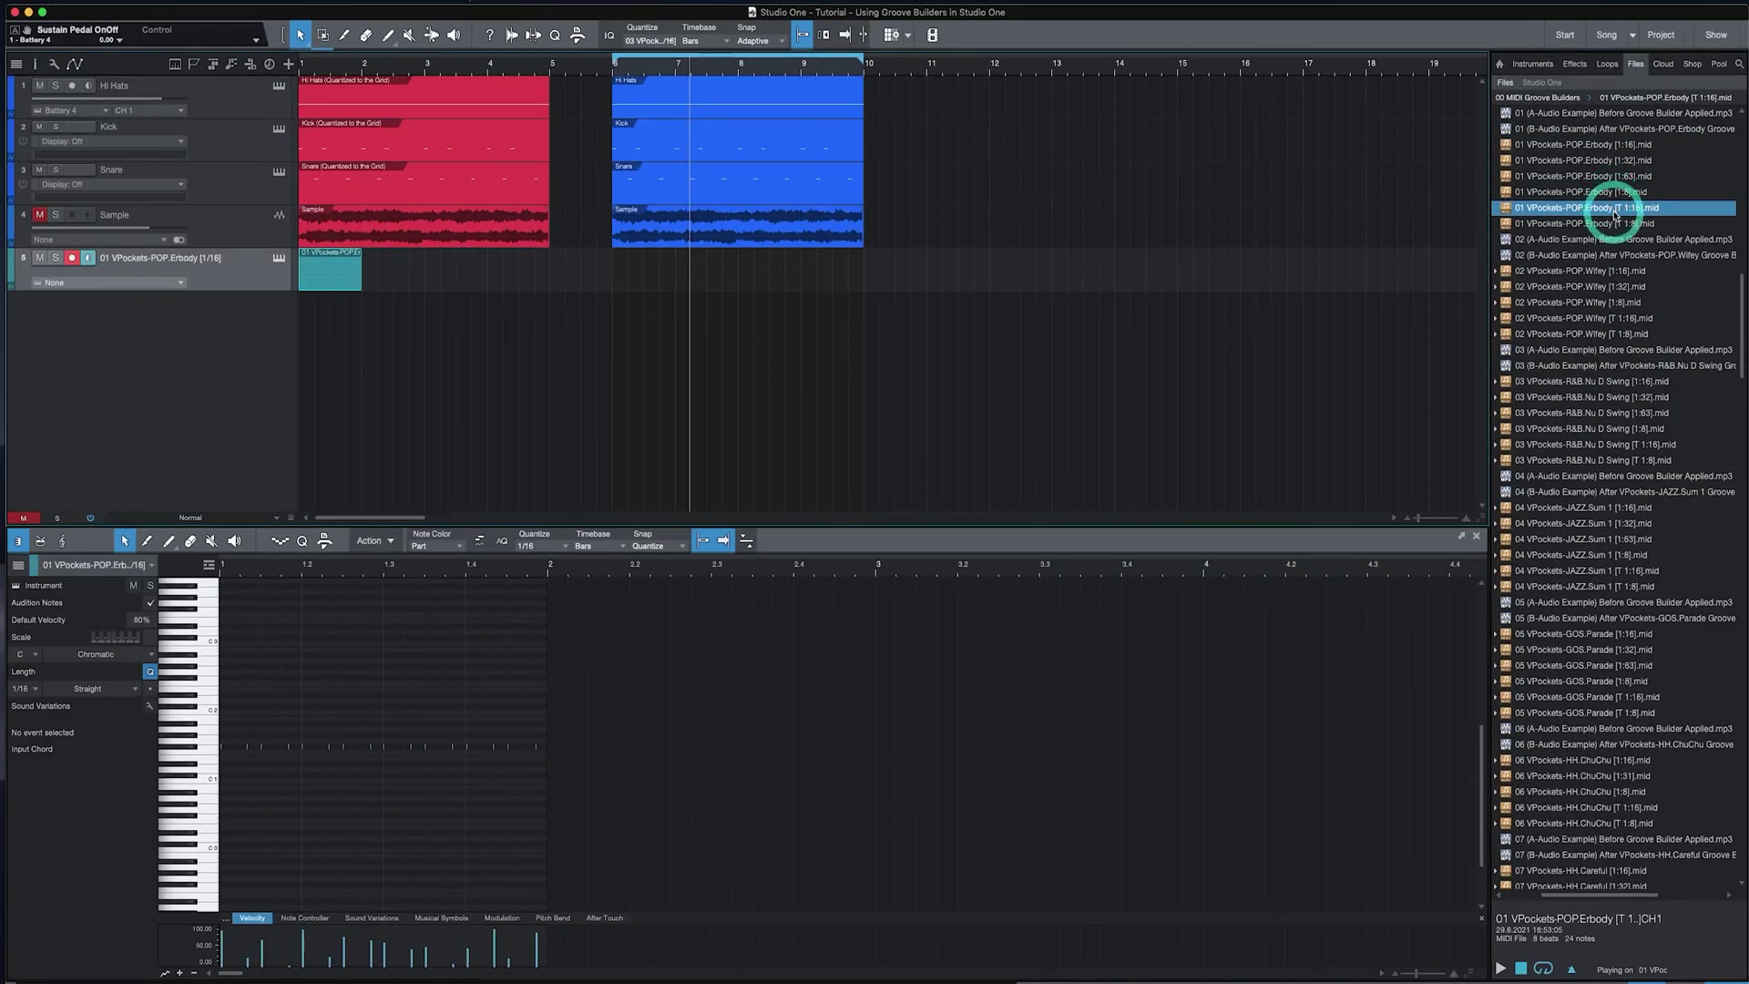
left_click_drag(1619, 318, 370, 277)
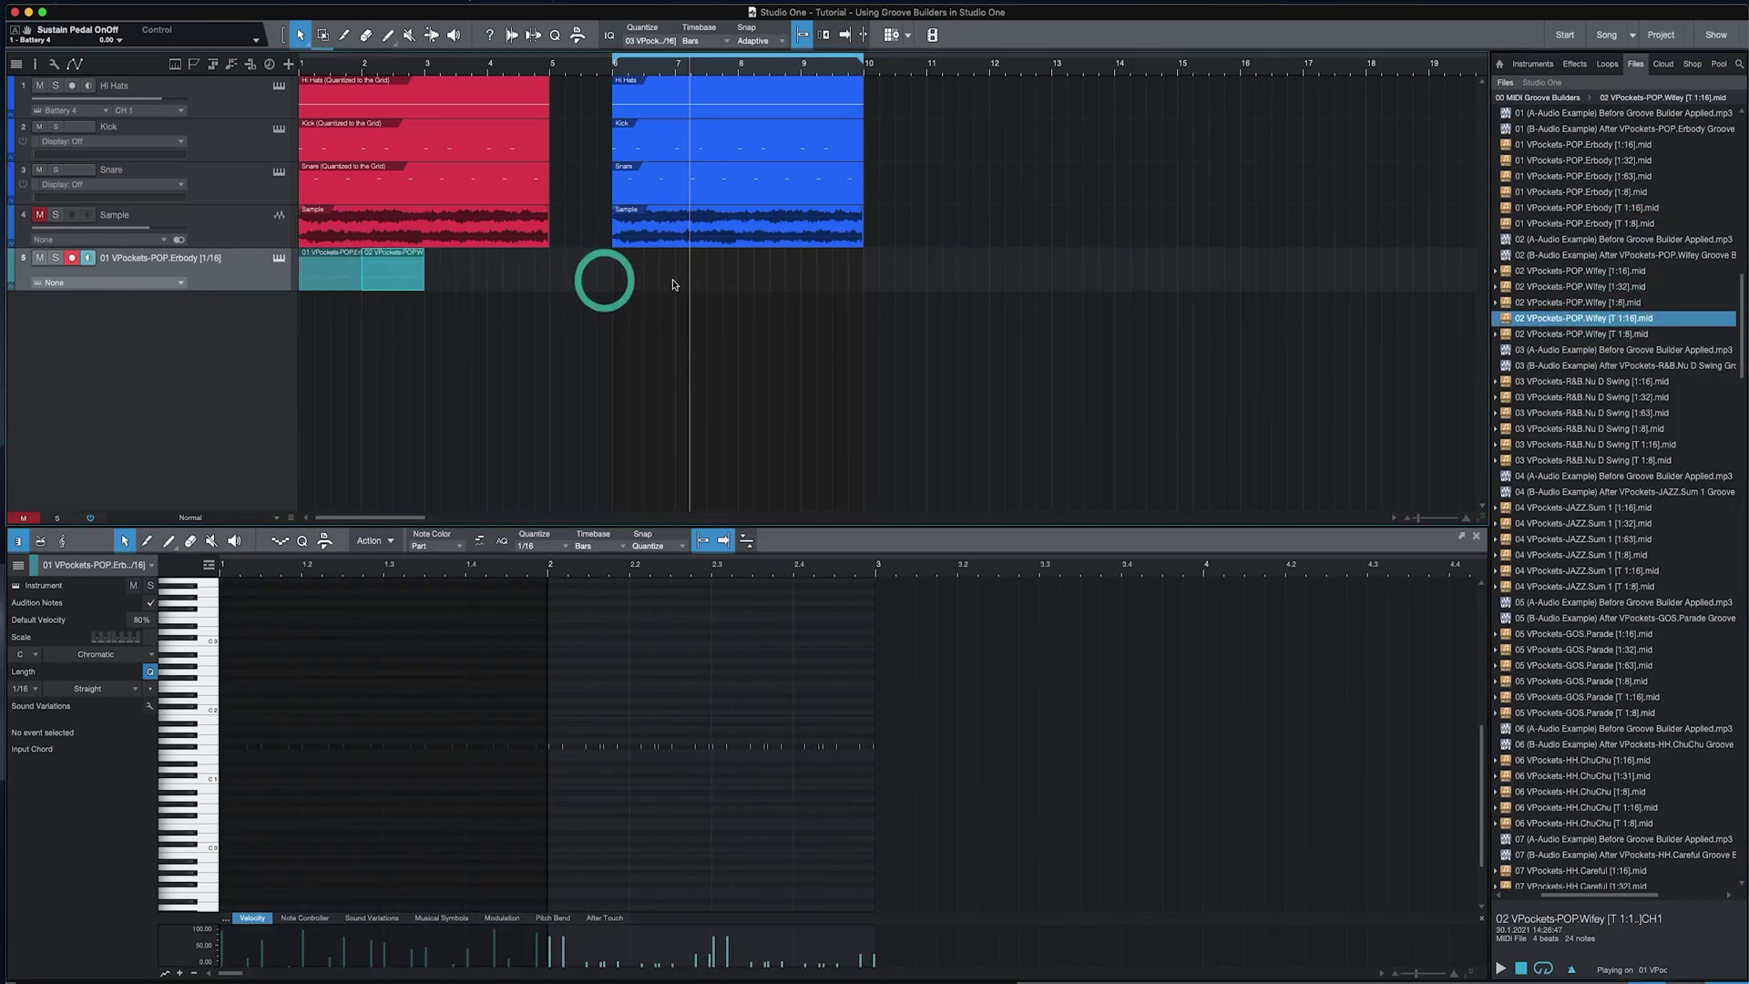
Add the R&B Nu D Swing grooves as tracks 6–9 and 08 VPockets-FUNK.Other [1/16] as track 10.
scroll(1549, 347, "down", 2)
left_click_drag(1592, 353, 338, 381)
scroll(1622, 437, "down", 5)
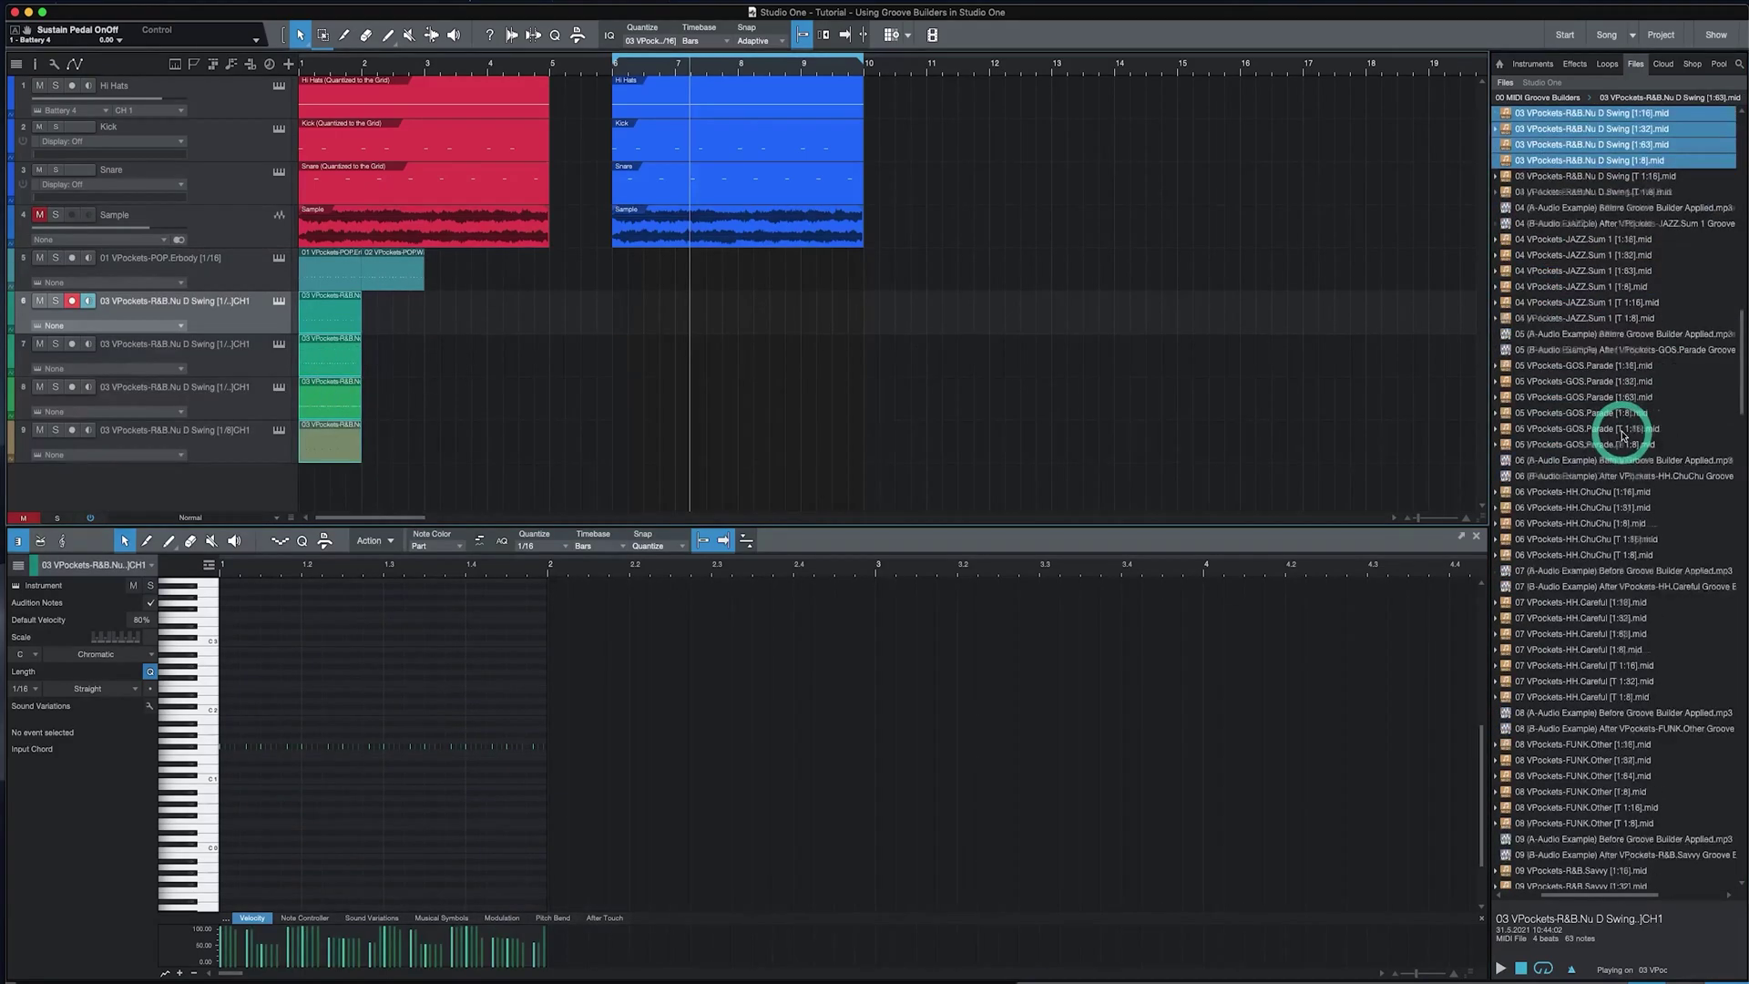
scroll(1622, 437, "down", 12)
left_click_drag(1582, 193, 330, 489)
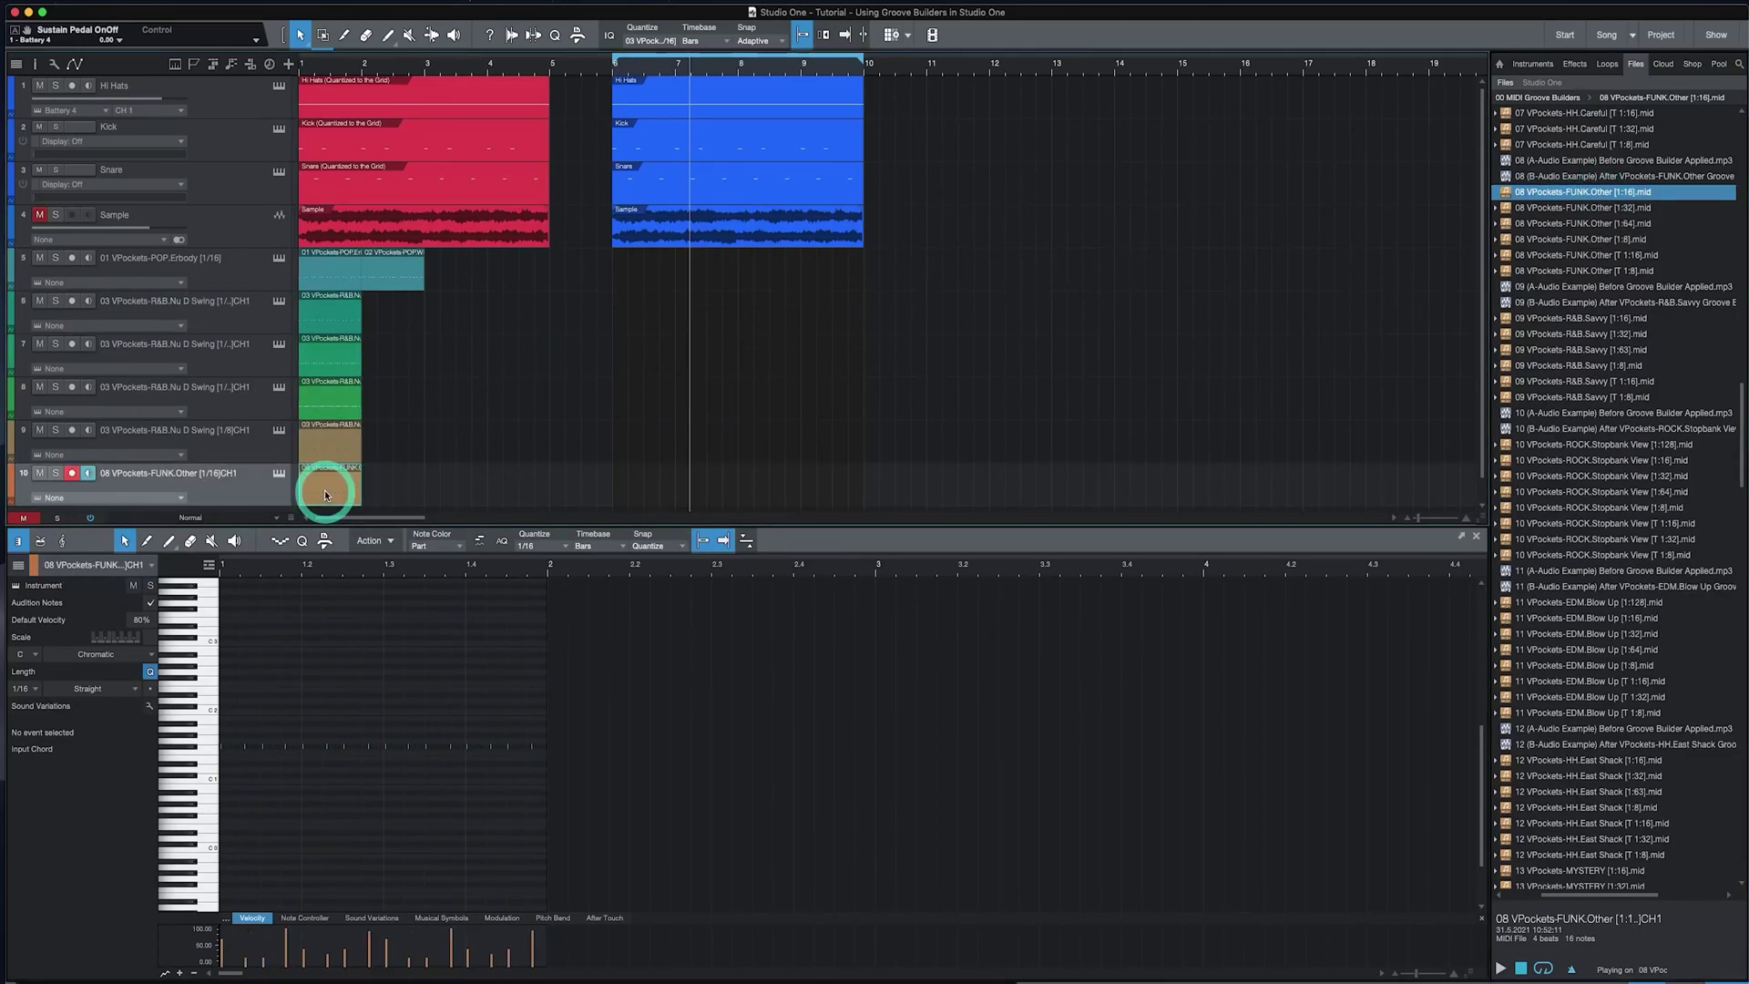
Delete the CH1 suffix so track 10 reads 08 VPockets-FUNK.Other [1/16].
left_click(376, 471)
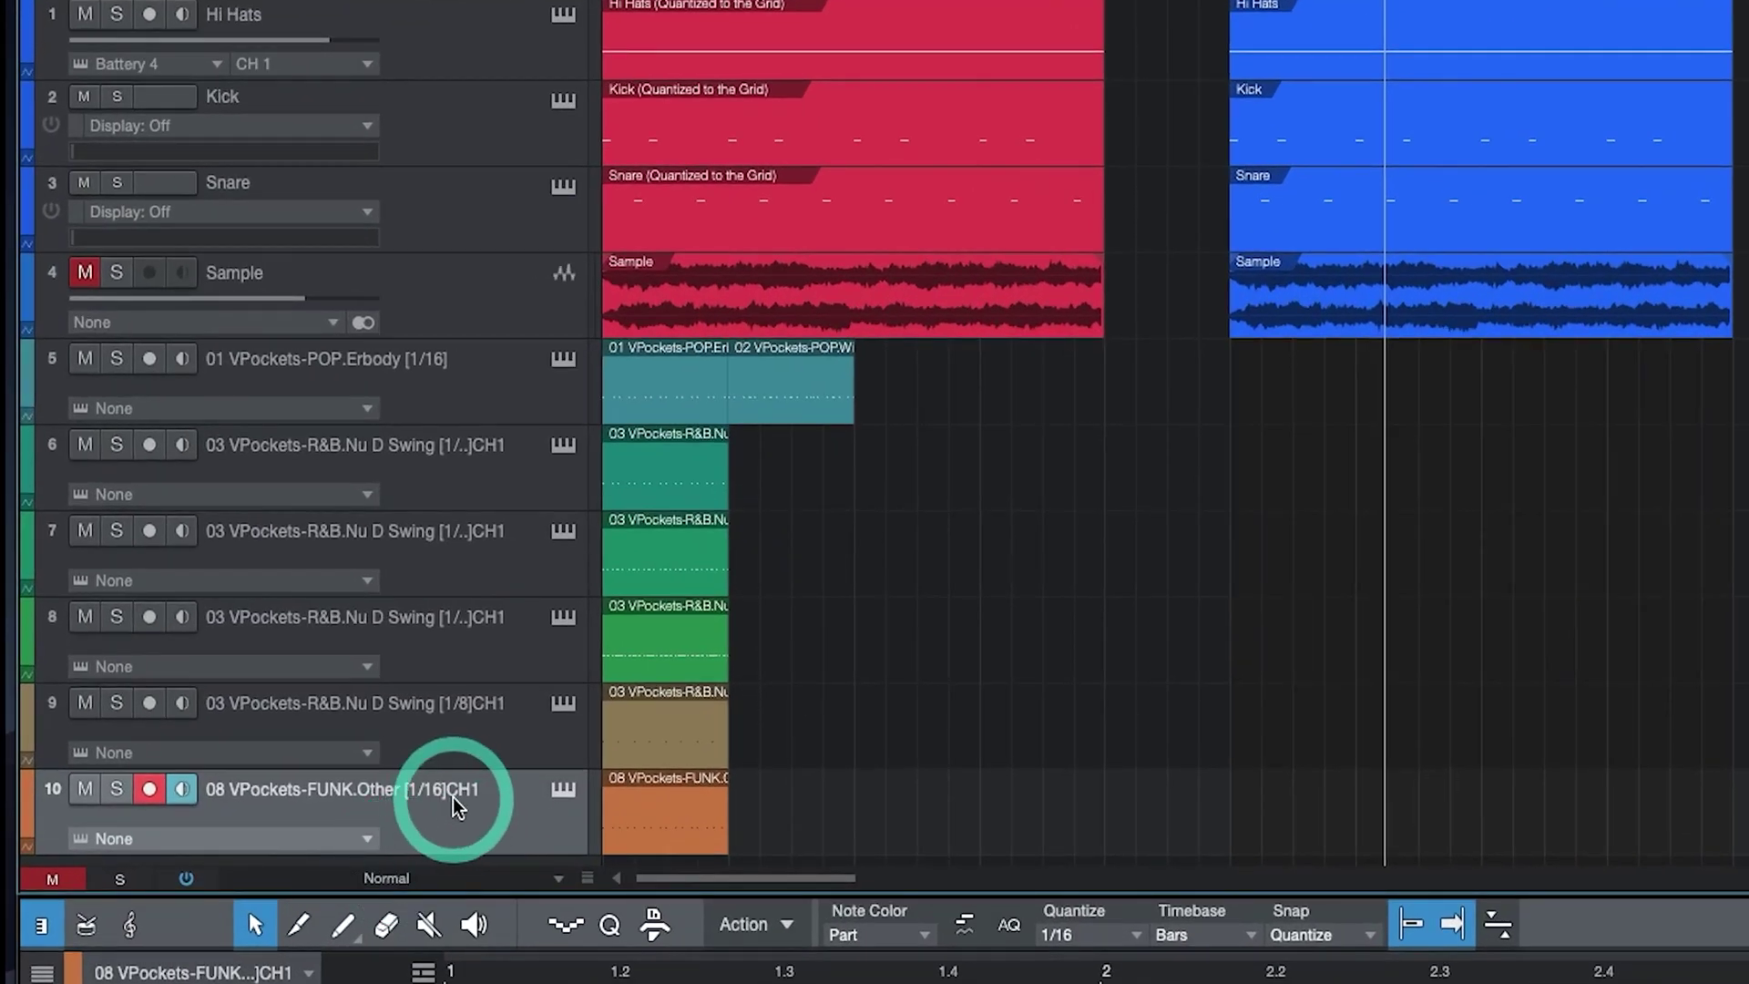
double_click(226, 478)
left_click(498, 795)
key("BackSpace")
key("BackSpace")
key("BackSpace")
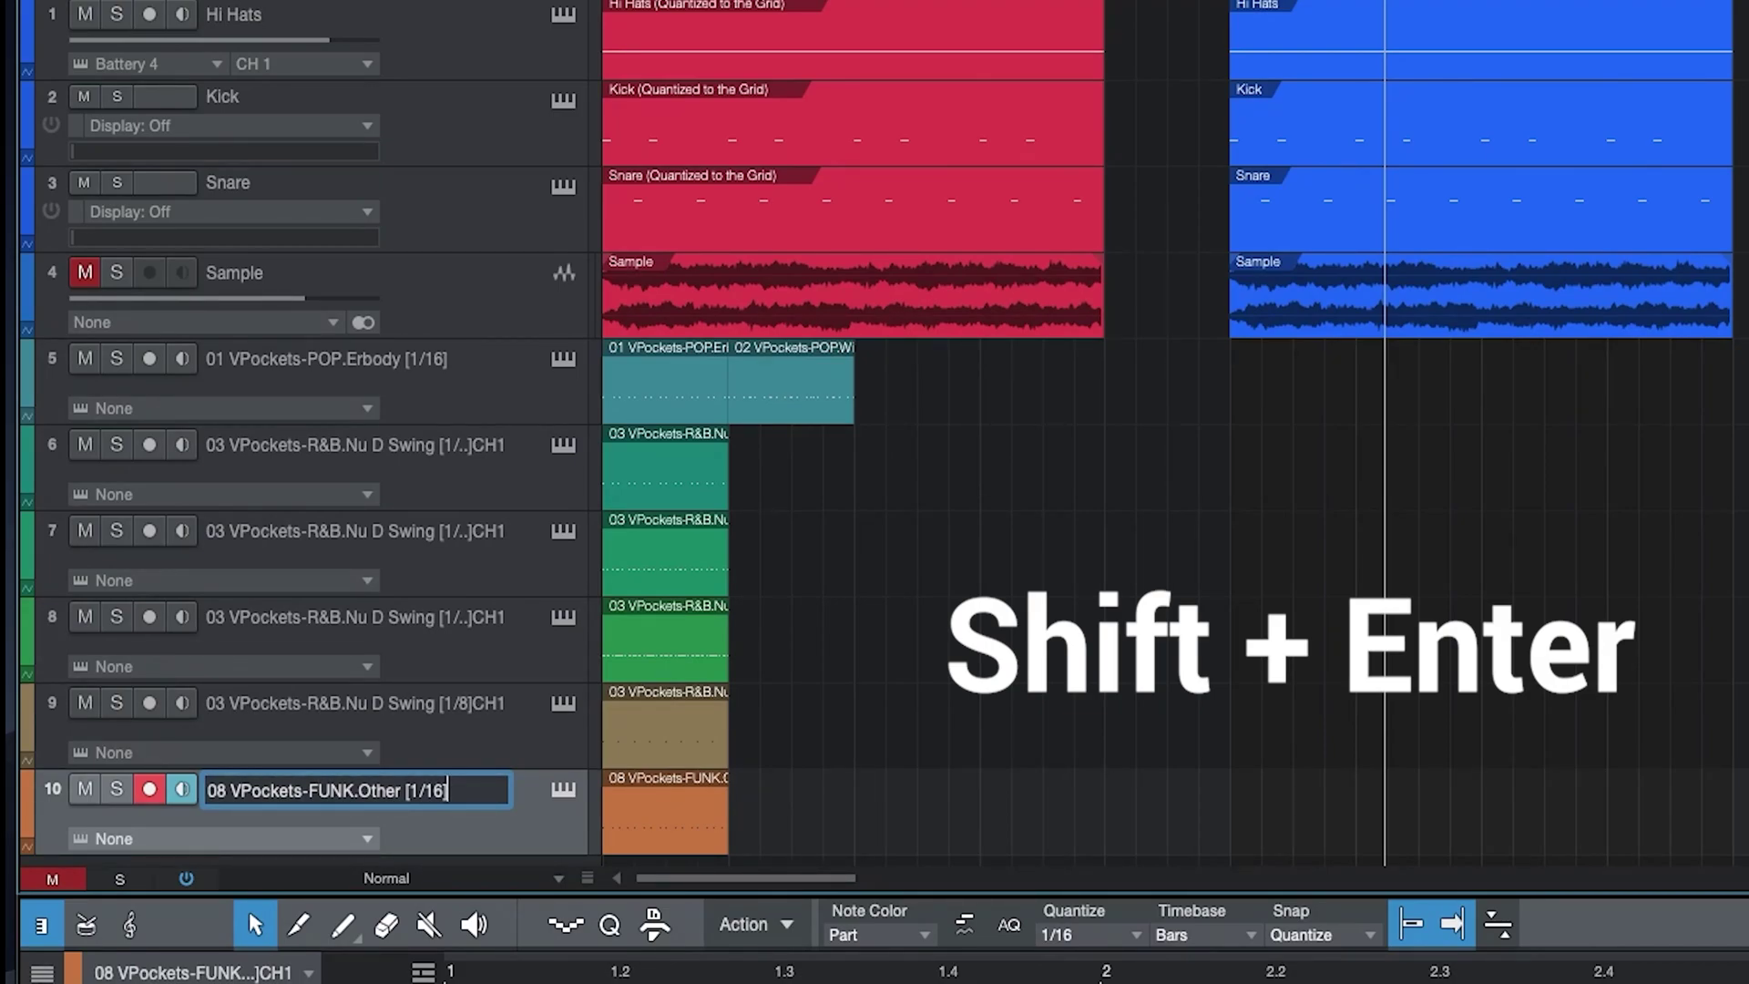
left_click(410, 977)
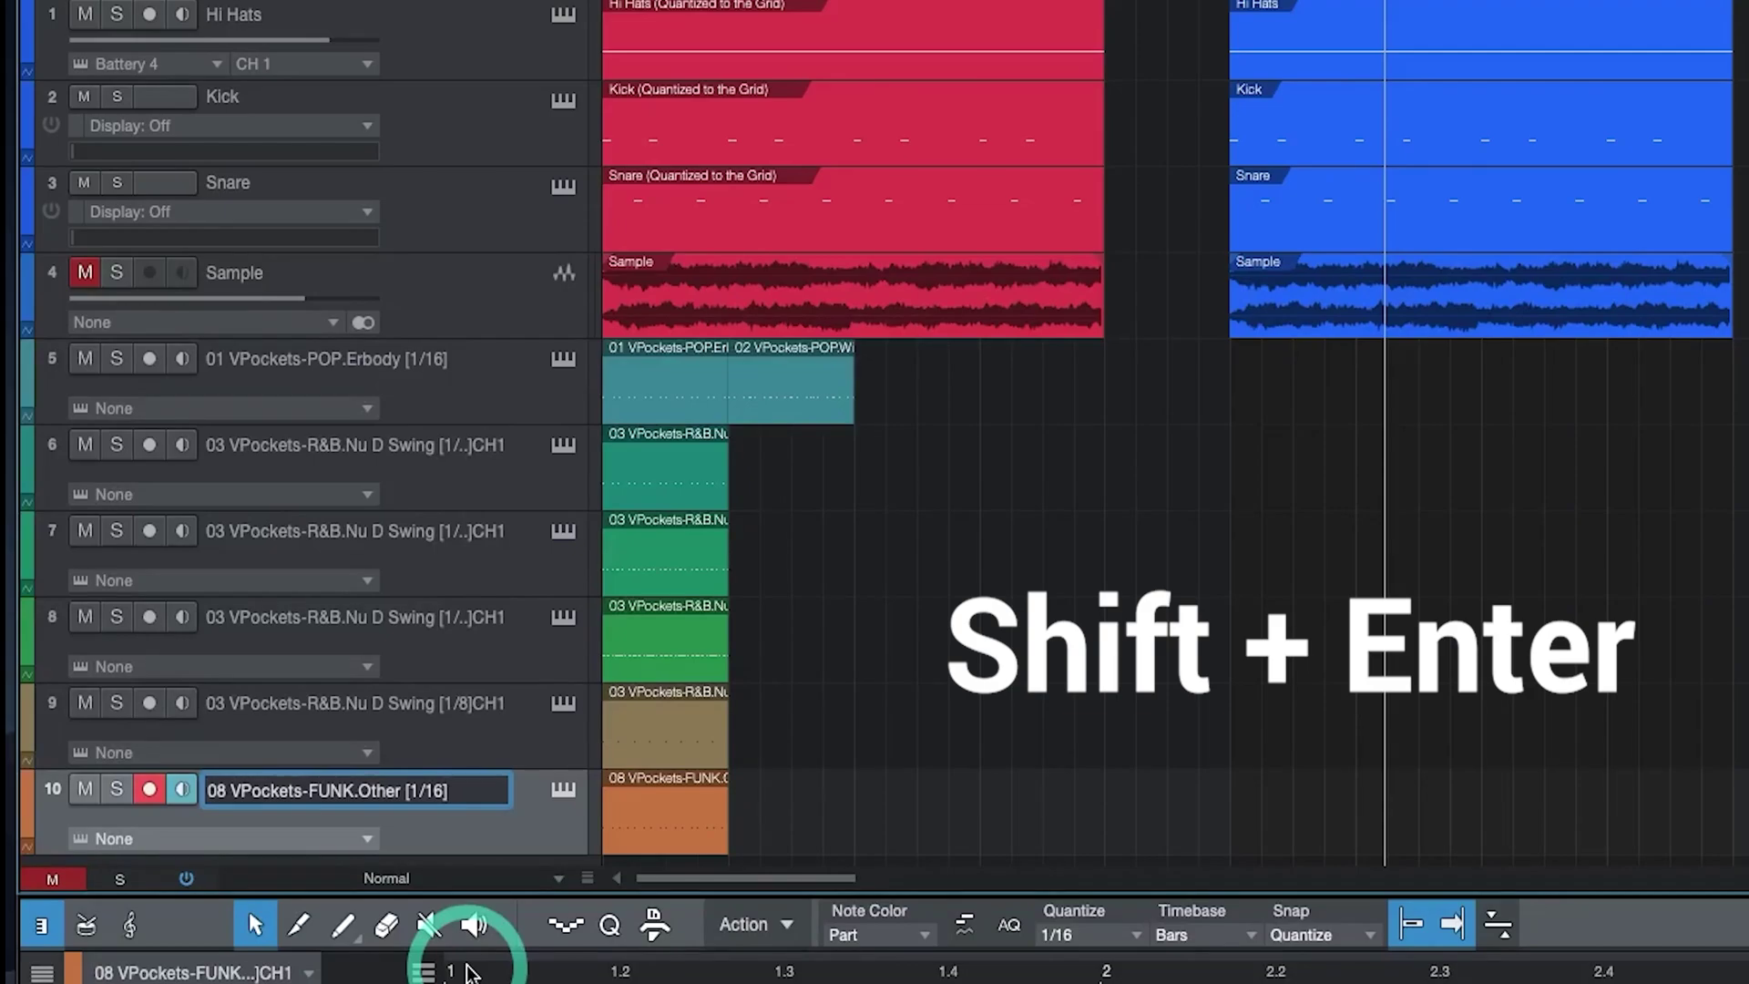
left_click(812, 897)
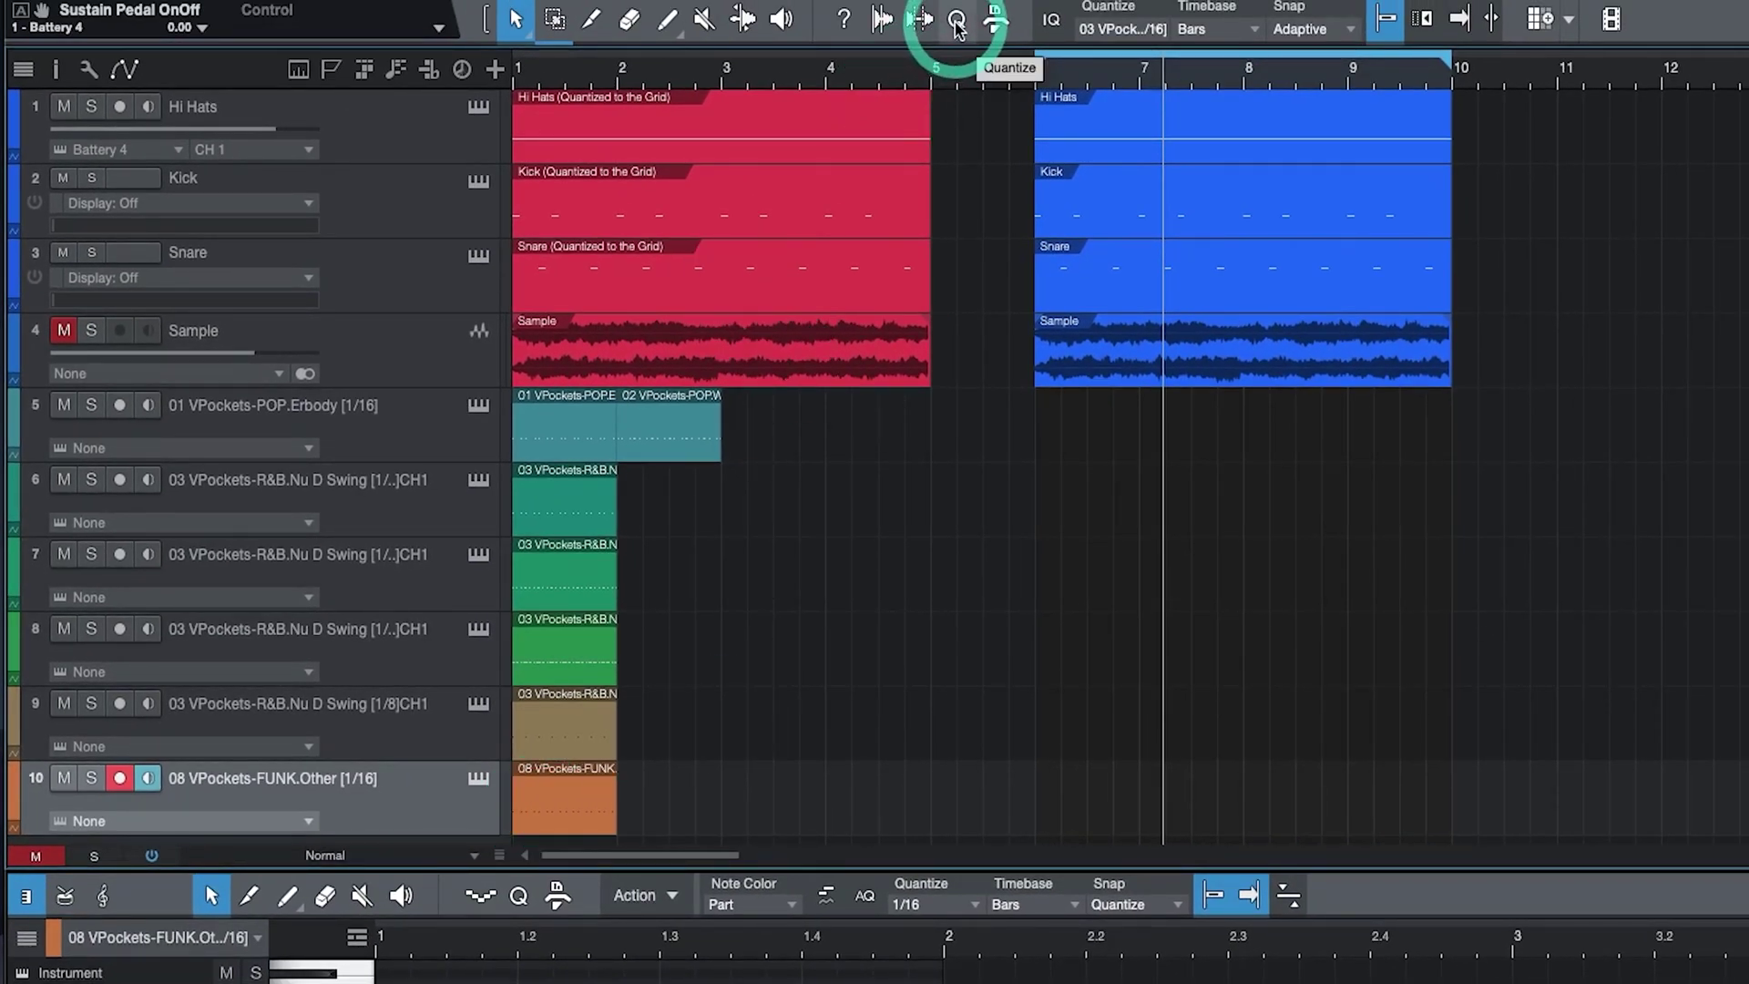
Use the FUNK.Other part as the quantize groove and store it as preset 08 VPockets-FUNK.Other [1/16].
left_click(957, 23)
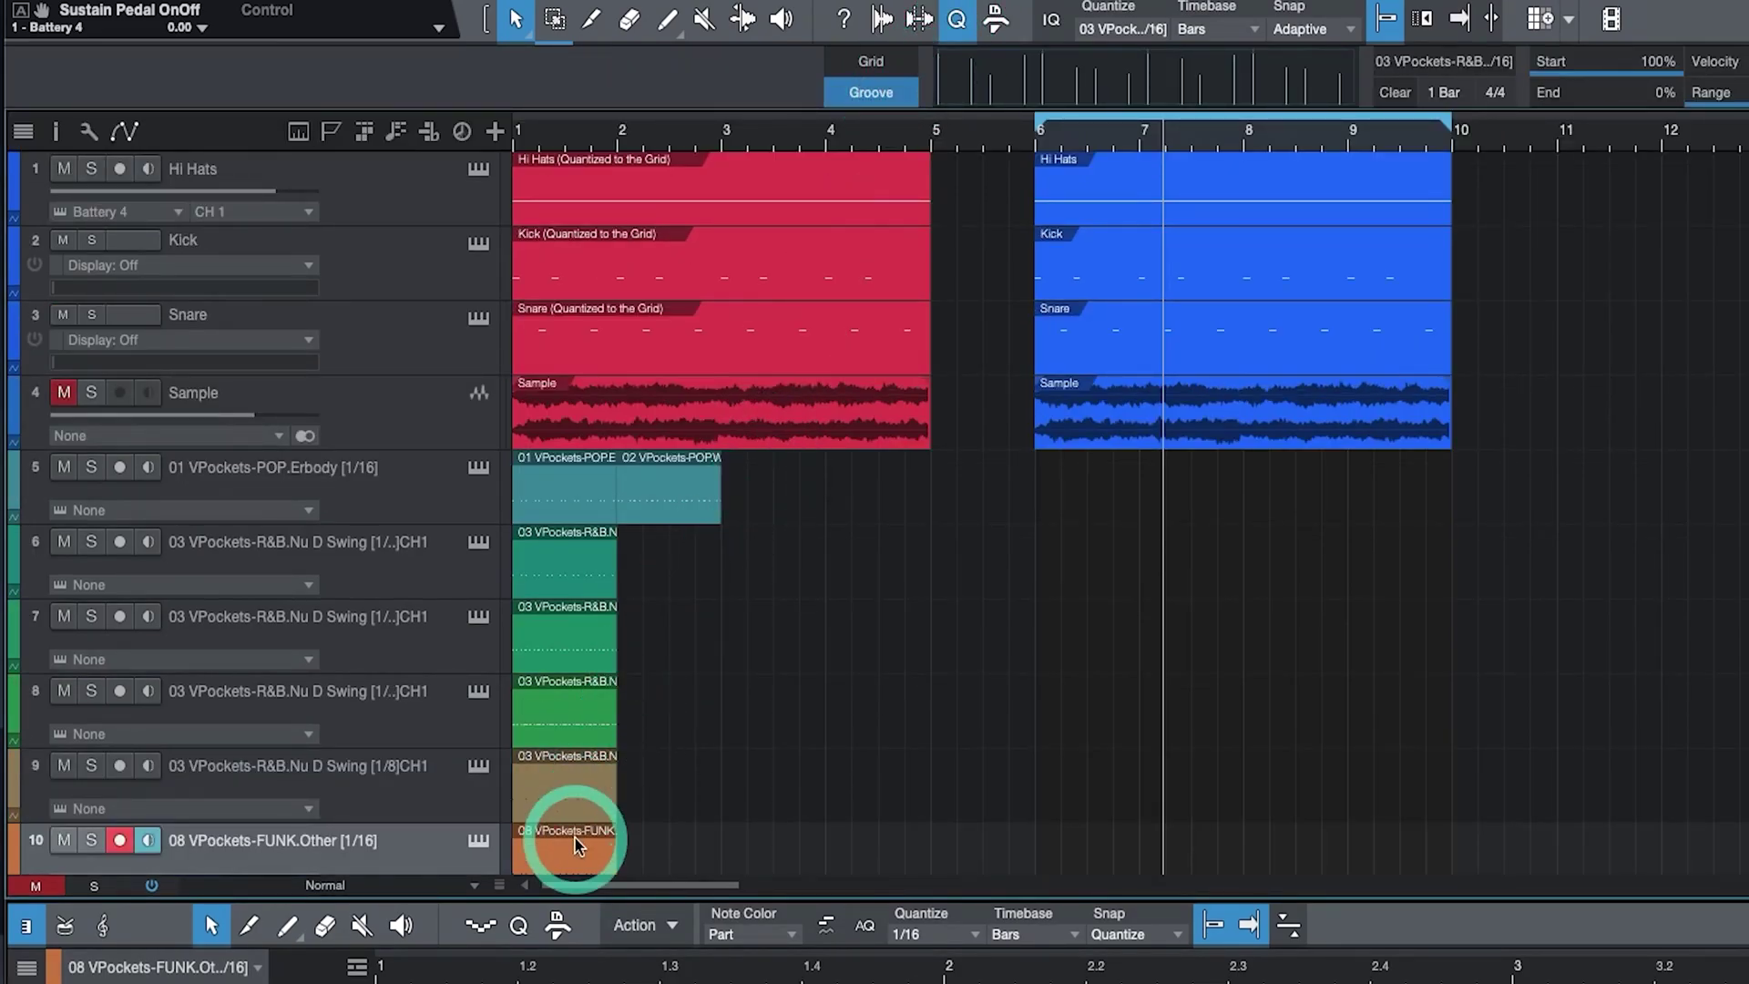
left_click_drag(570, 836, 1093, 95)
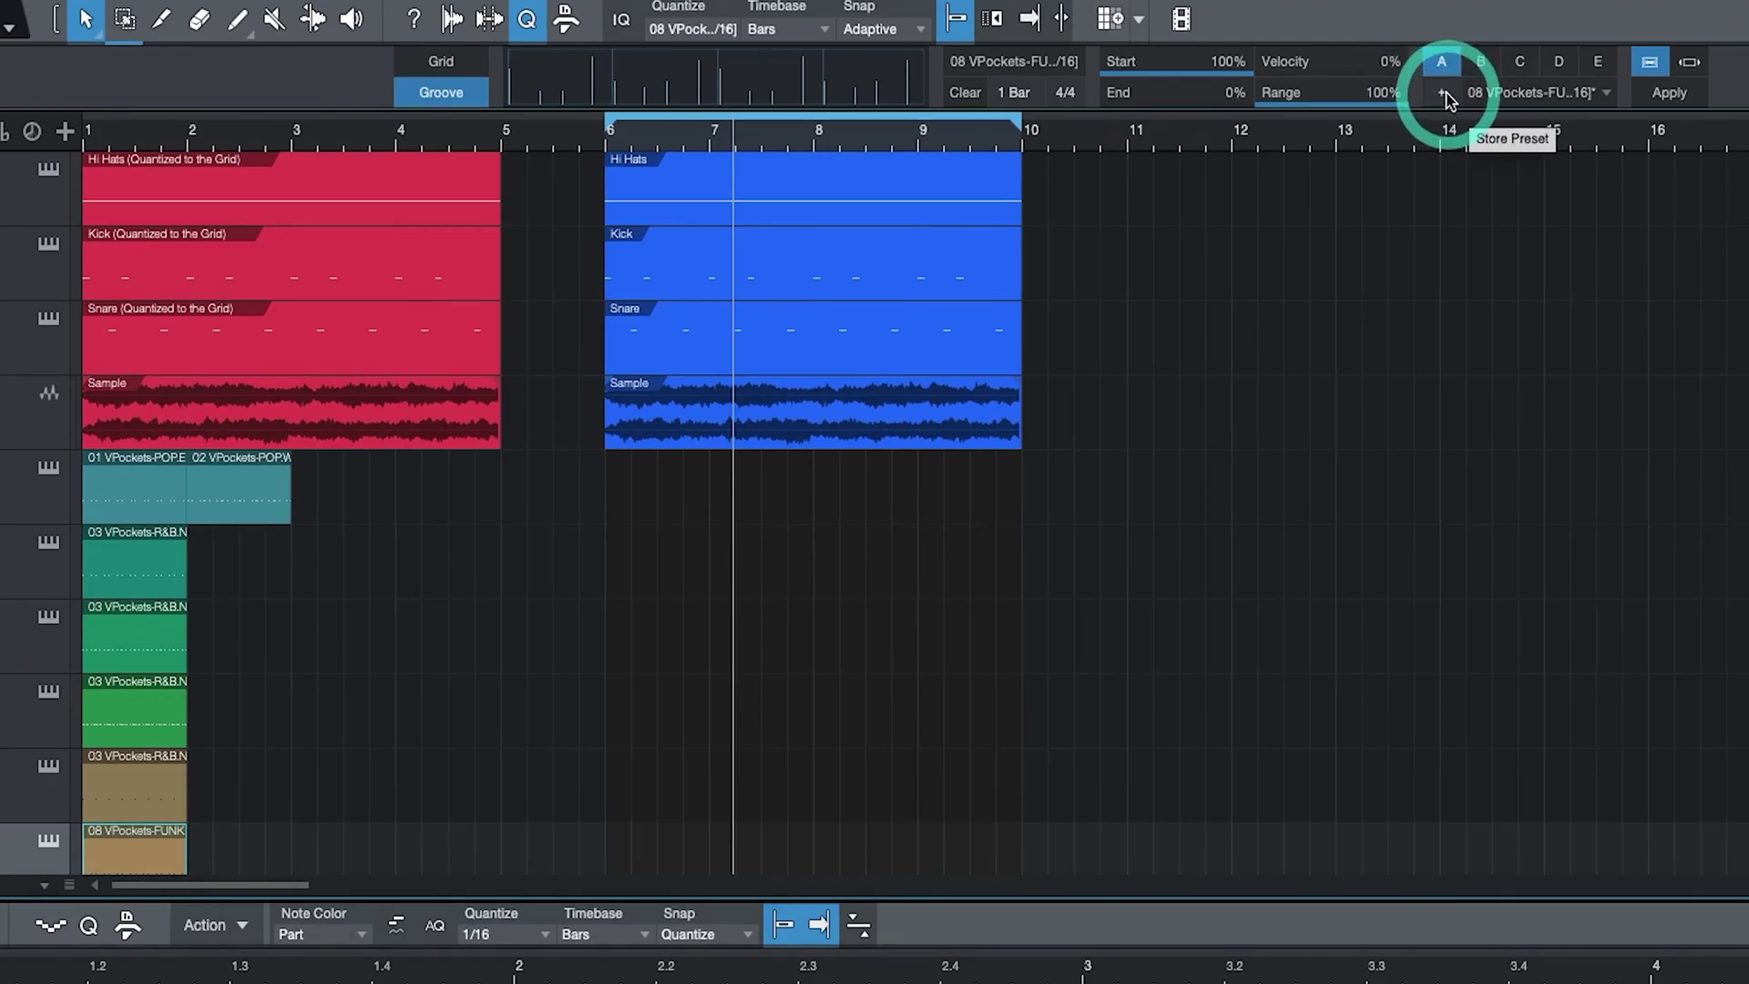
left_click(1445, 94)
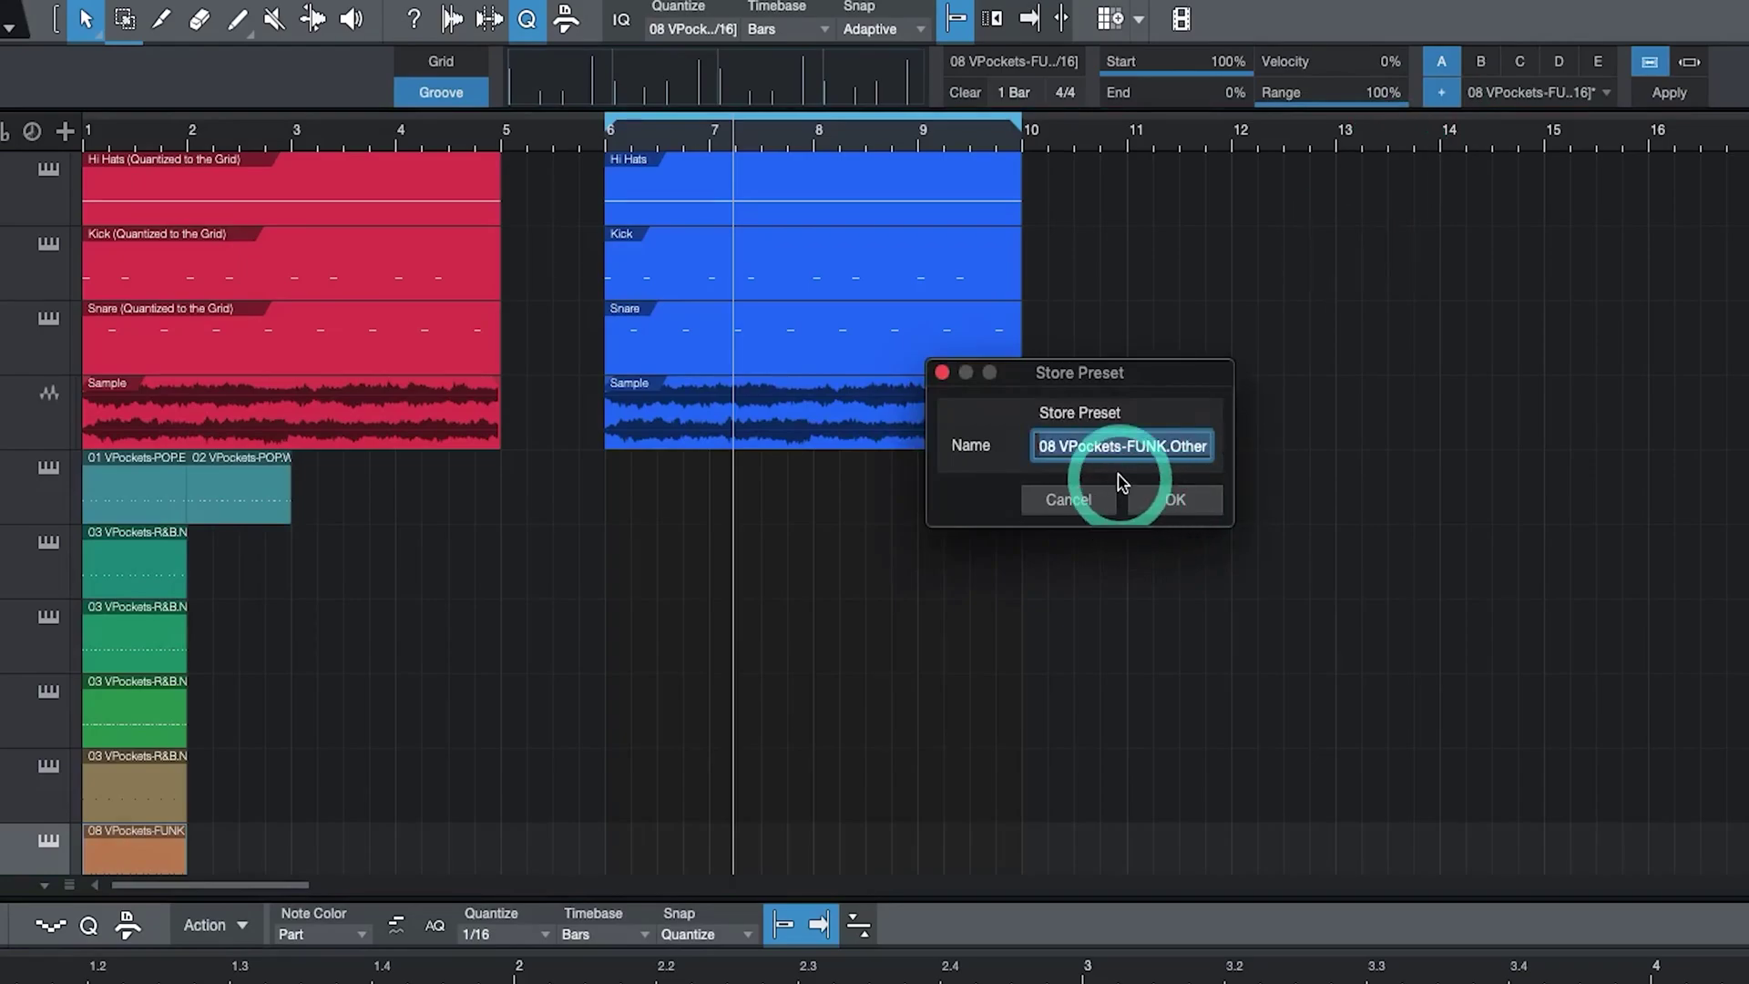
left_click_drag(1122, 446, 1276, 445)
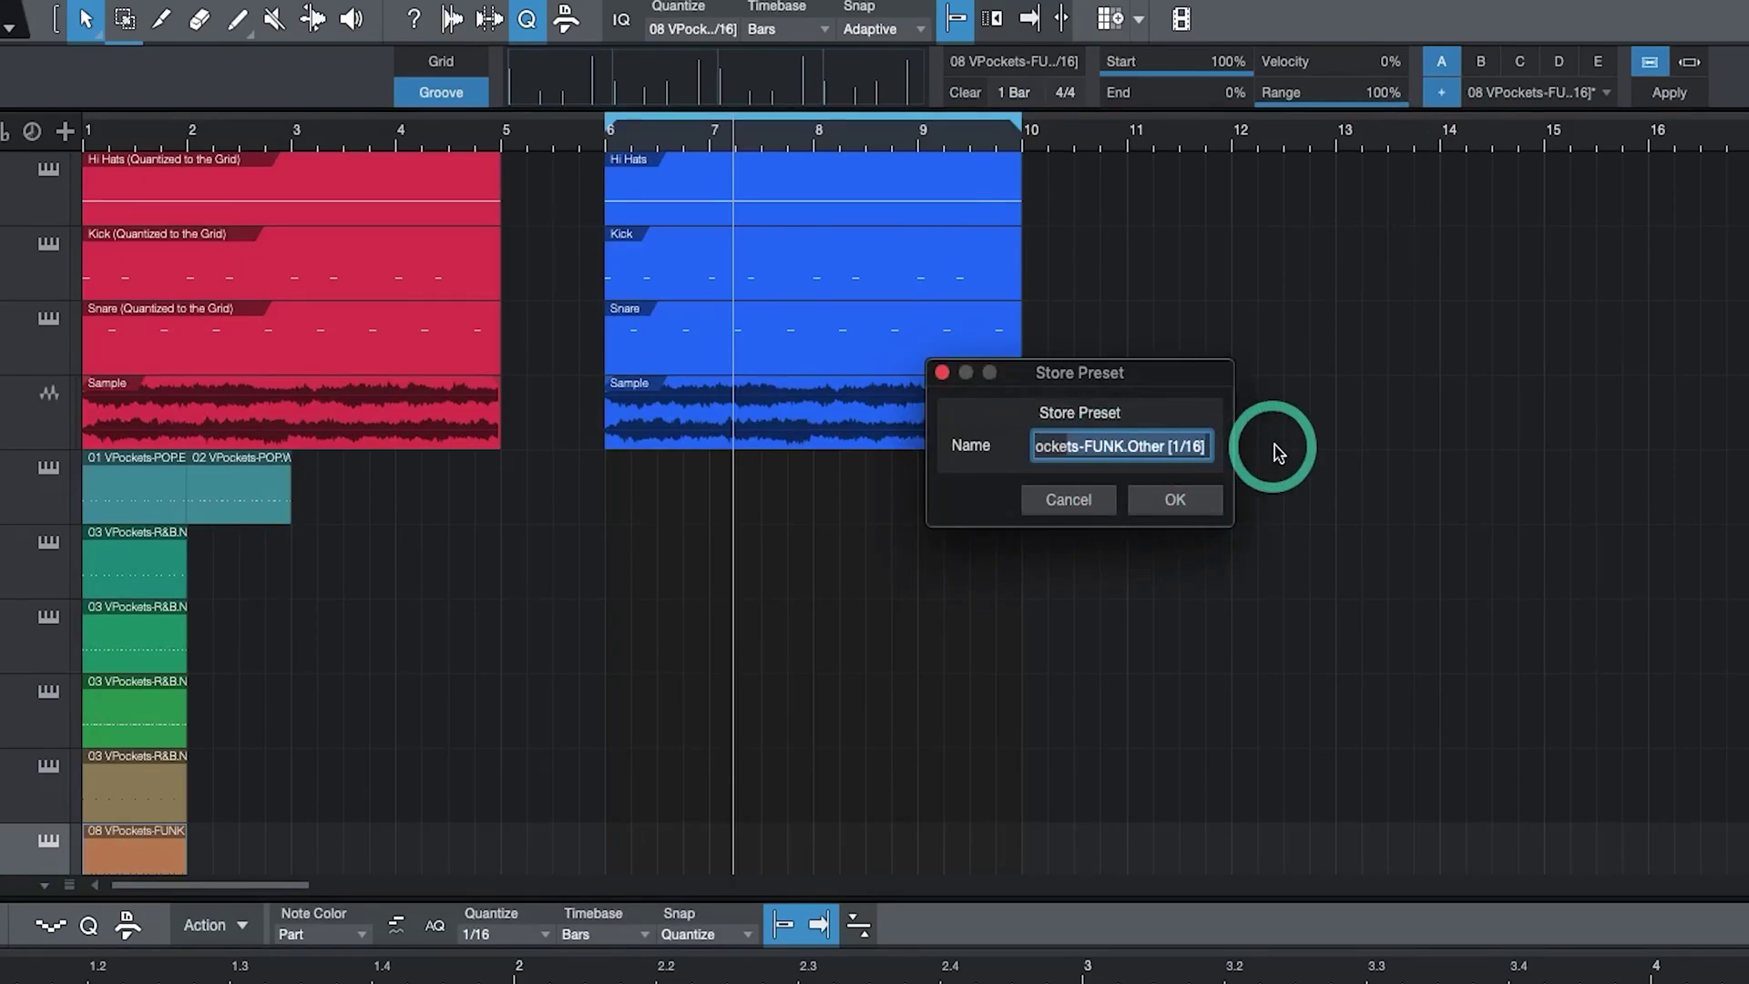
left_click(1178, 503)
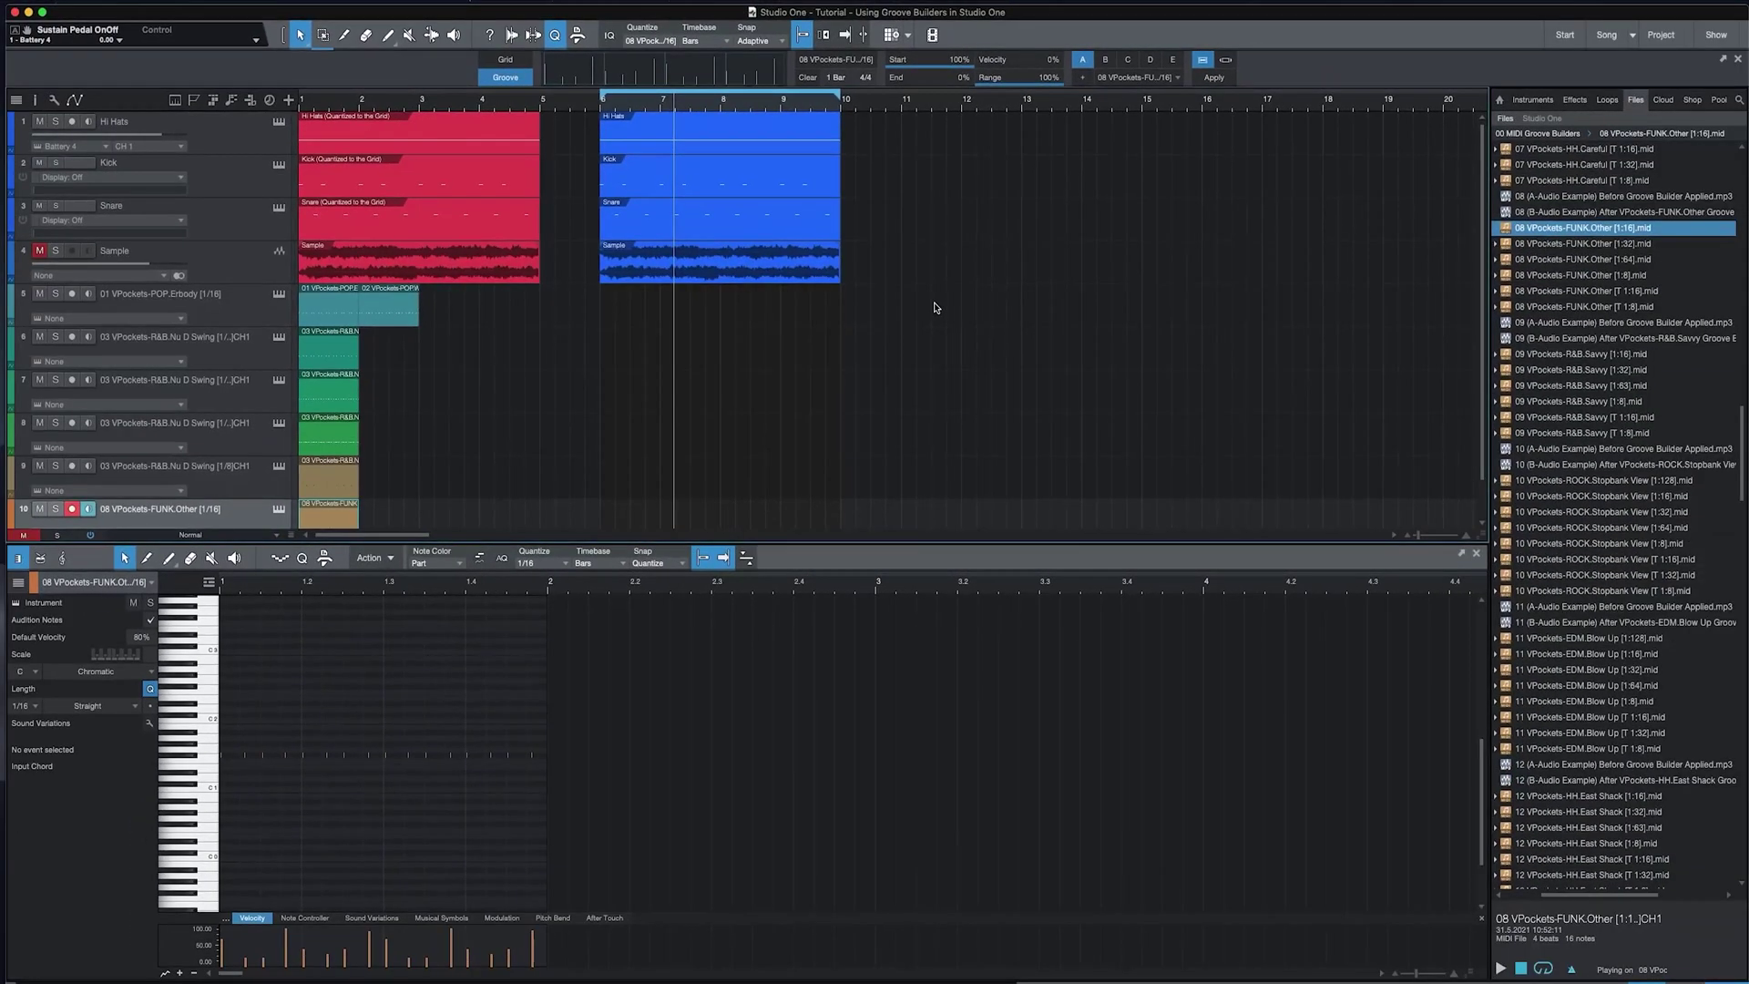
Reveal the 08 VPockets-FUNK.Other [1/16] groove preset file in Finder from the preset list.
left_click(934, 307)
left_click(1178, 78)
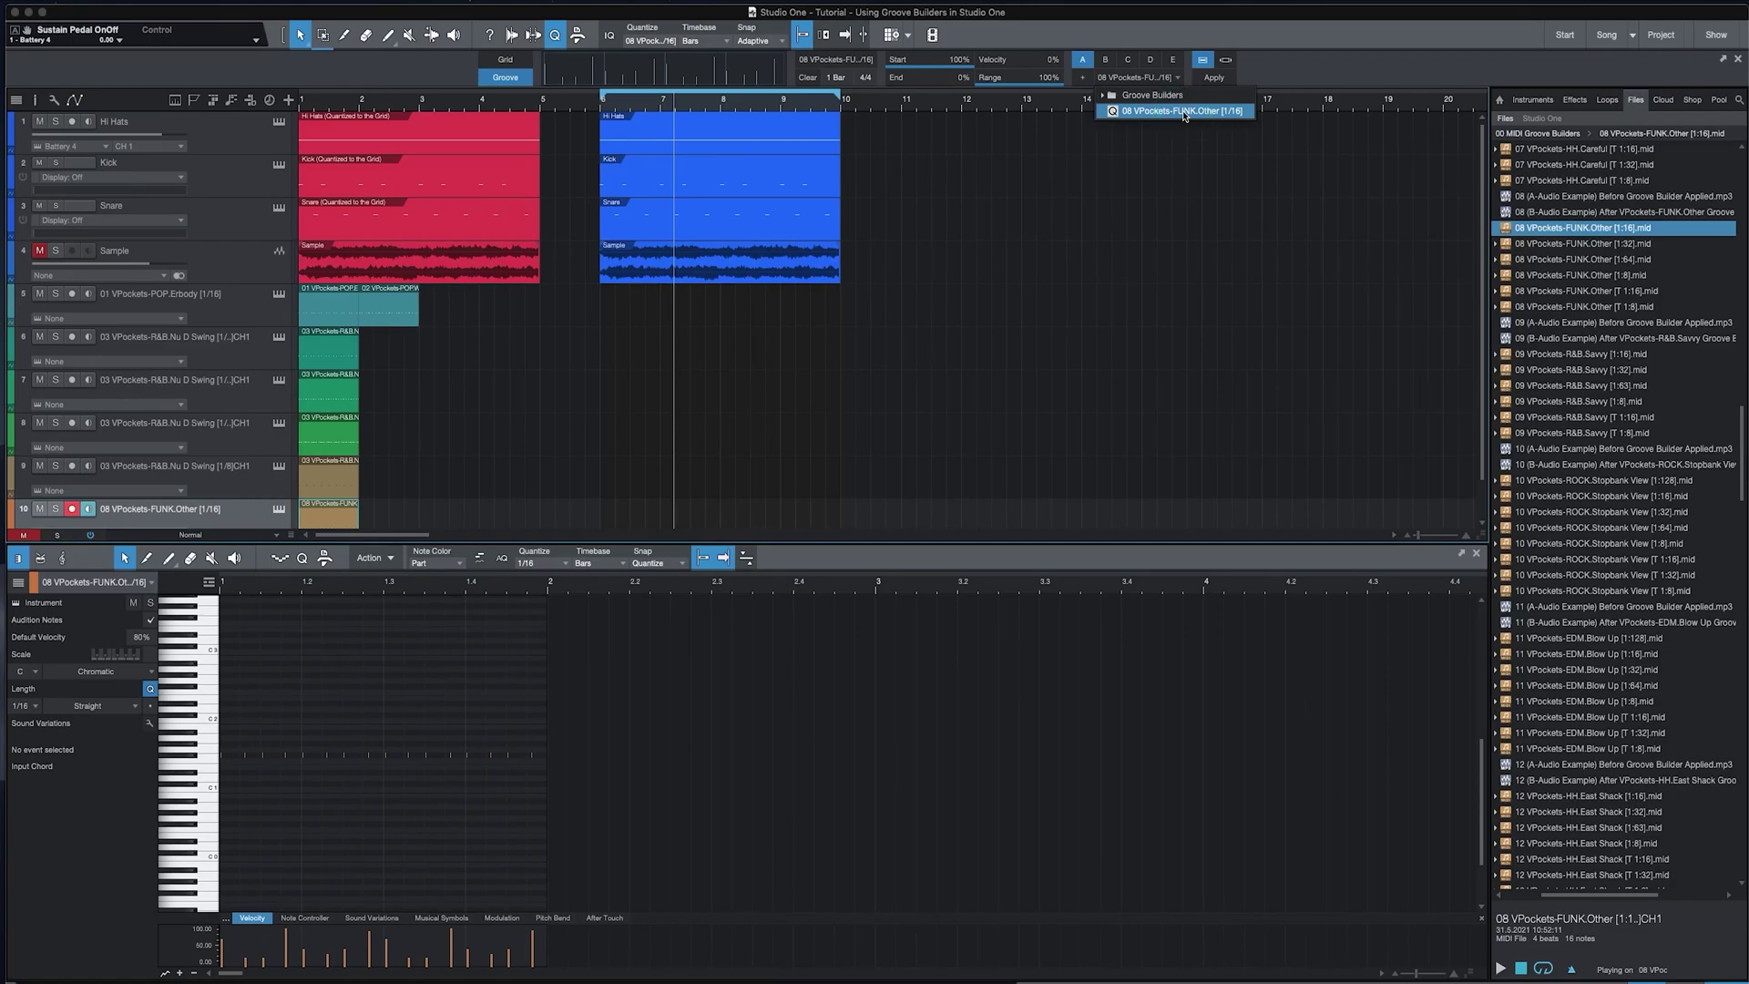
right_click(1185, 116)
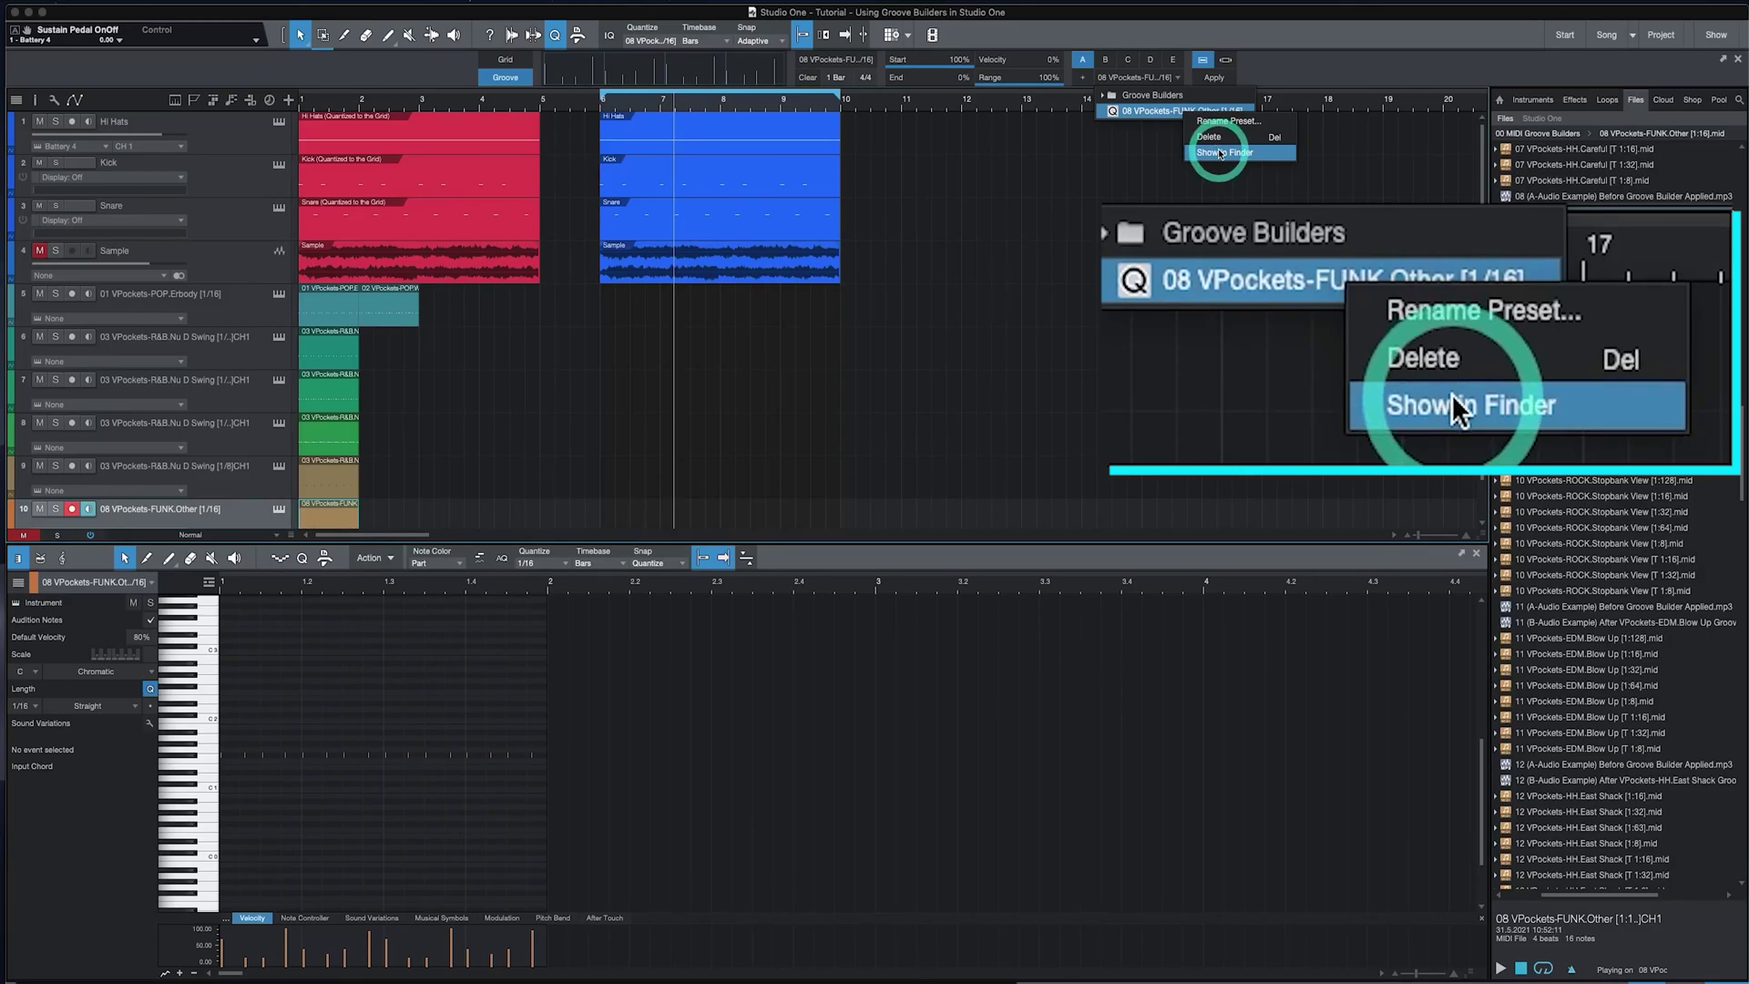
left_click(1221, 152)
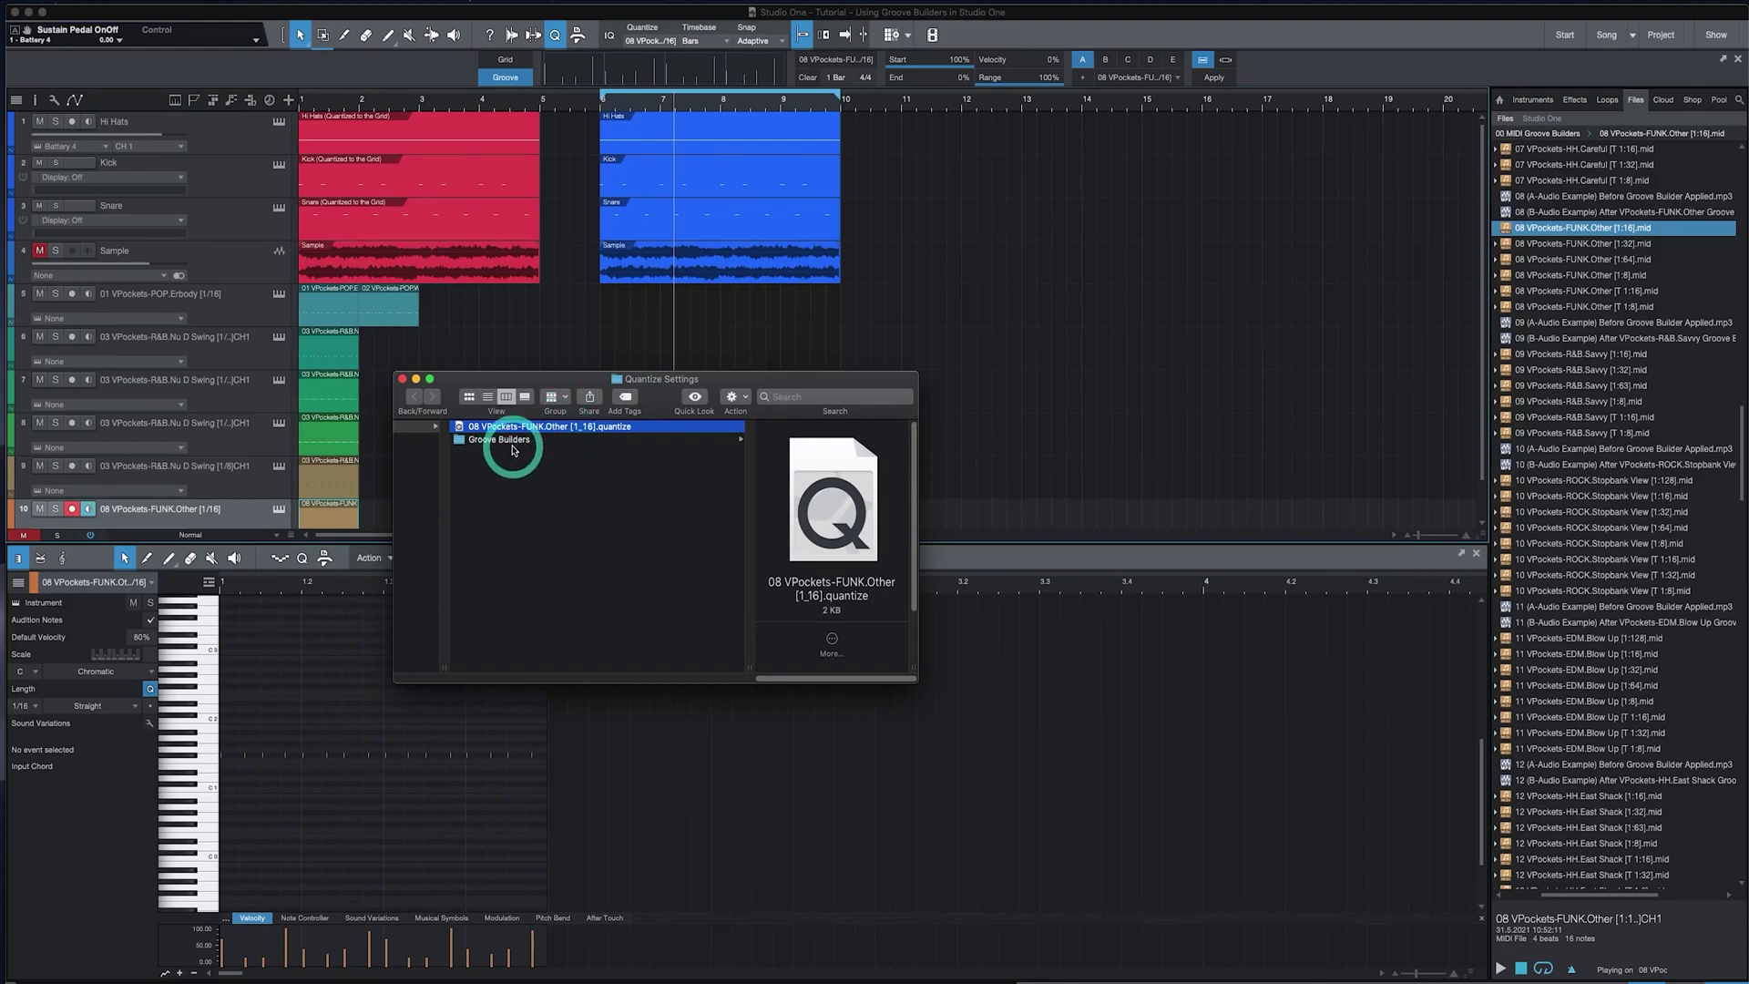
Move 08 VPockets-FUNK.Other [1_16].quantize into the Groove Builders folder and close Finder.
left_click_drag(515, 428, 664, 476)
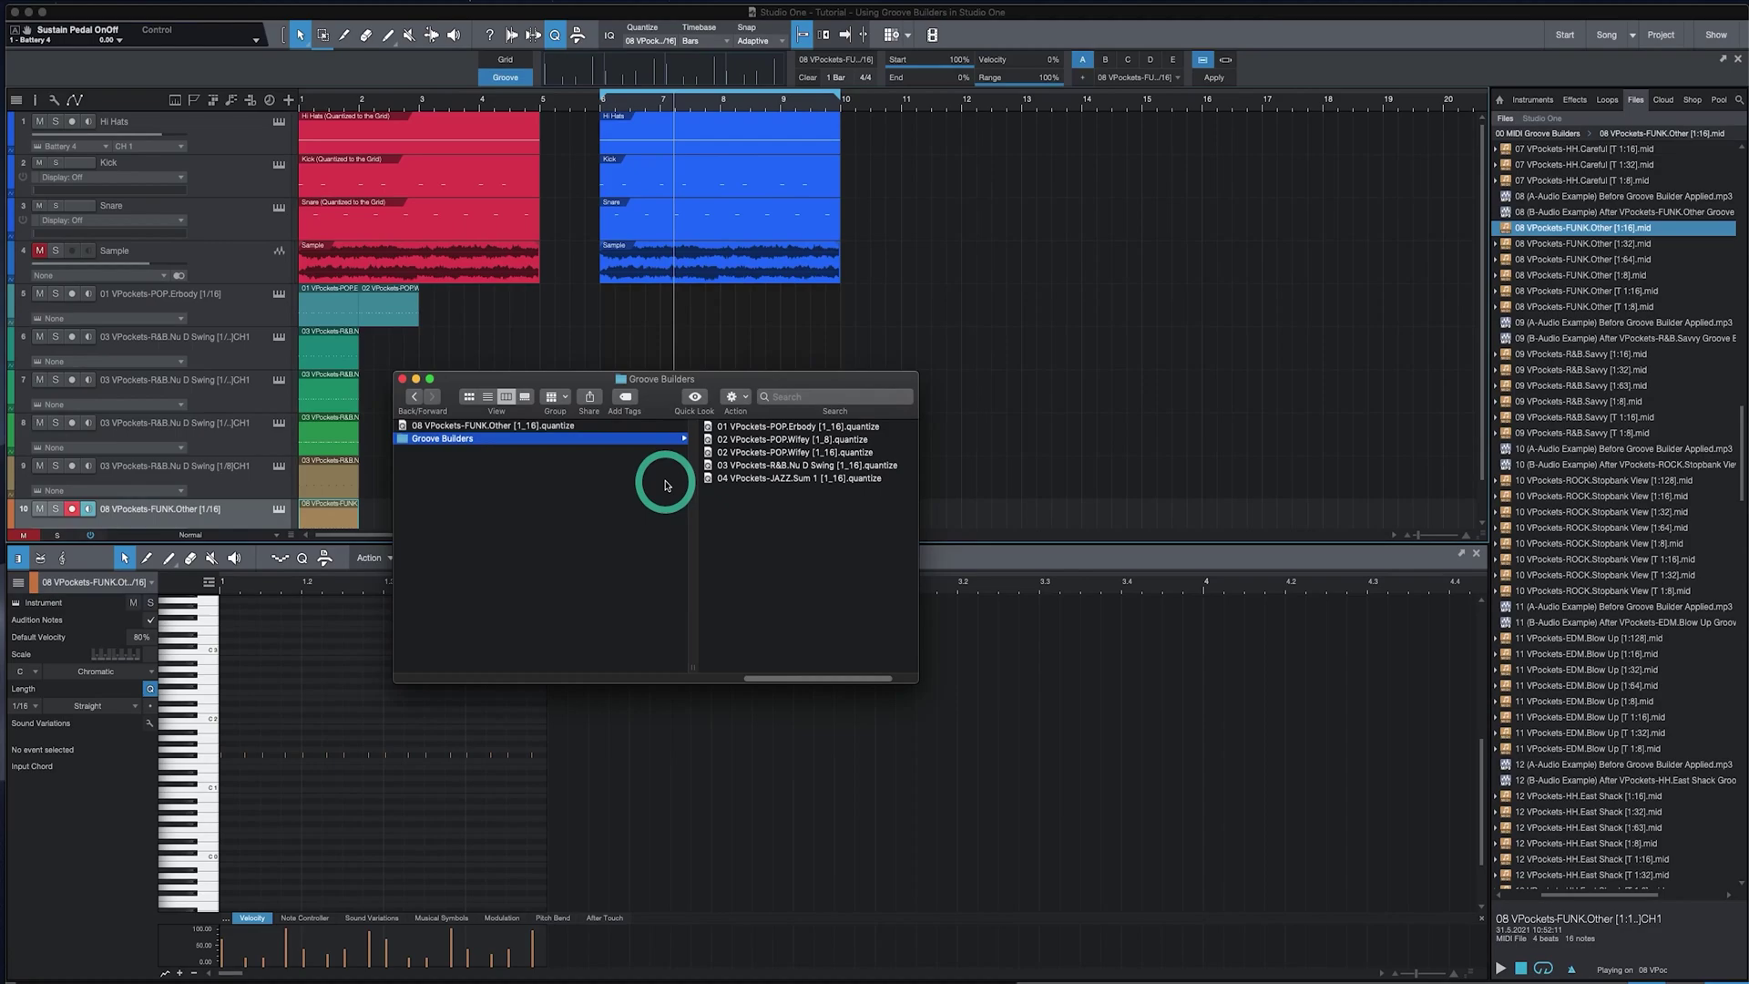
left_click(402, 378)
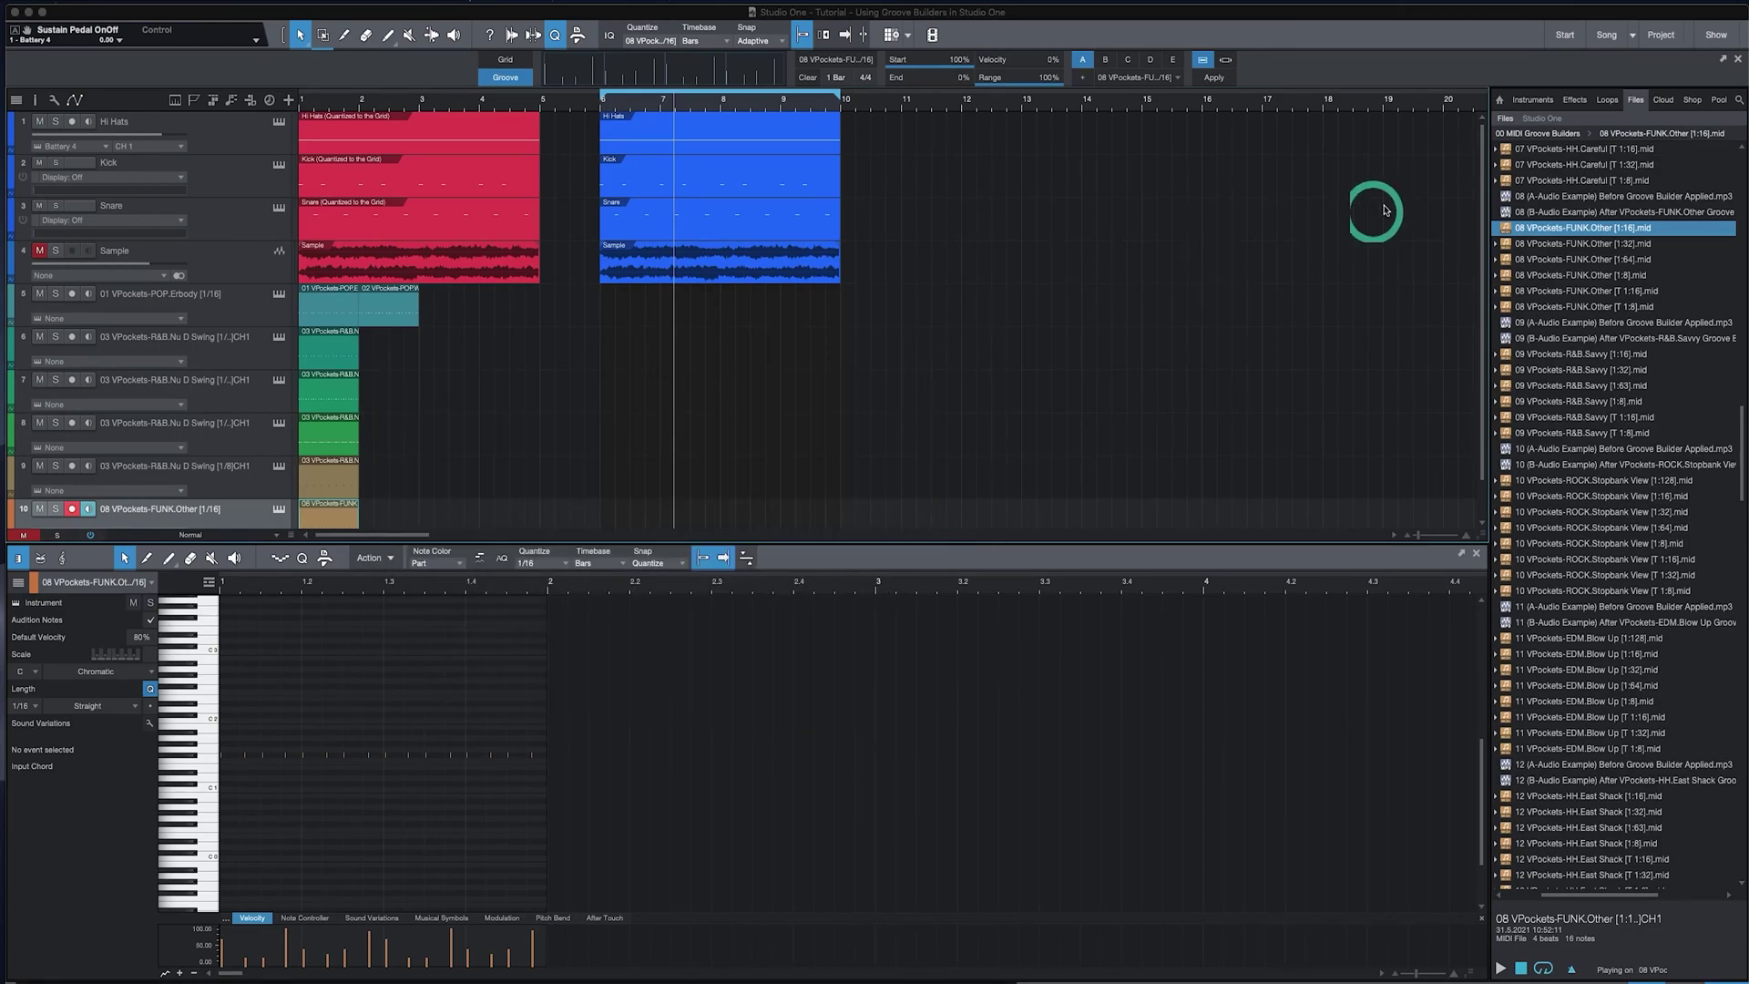
Return the browser home and confirm the FUNK.Other preset appears under Groove Builders.
left_click(1500, 100)
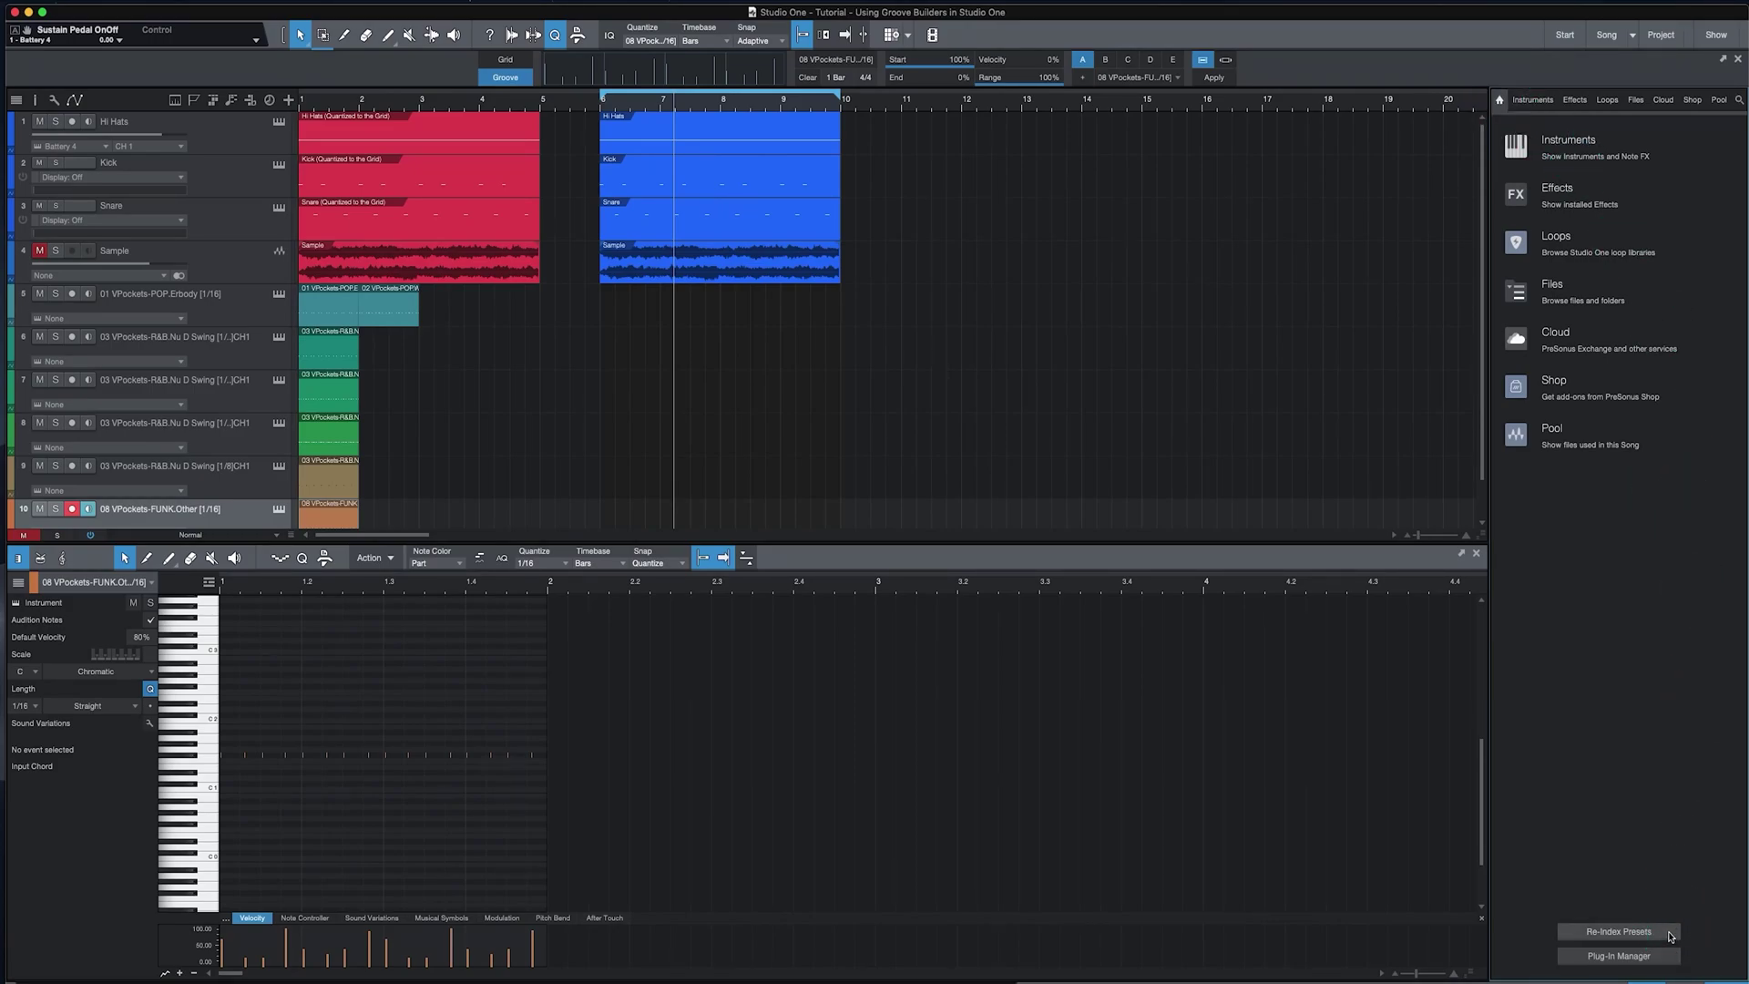
left_click(1177, 79)
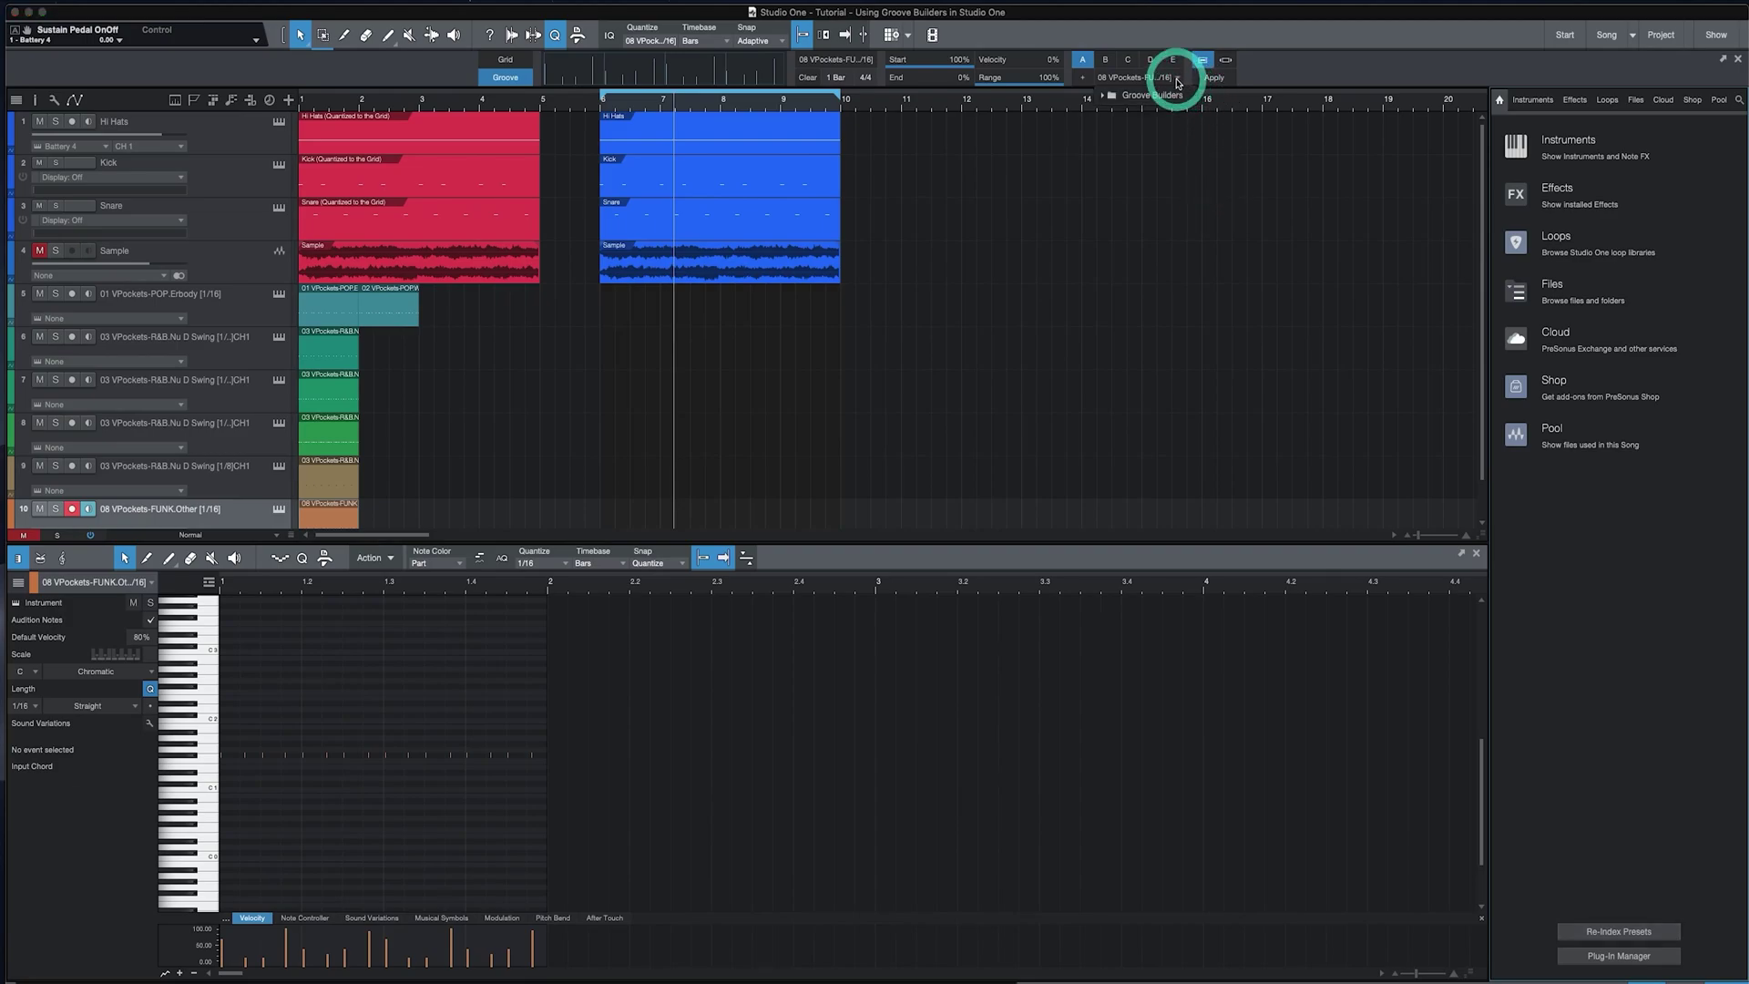
left_click(1102, 95)
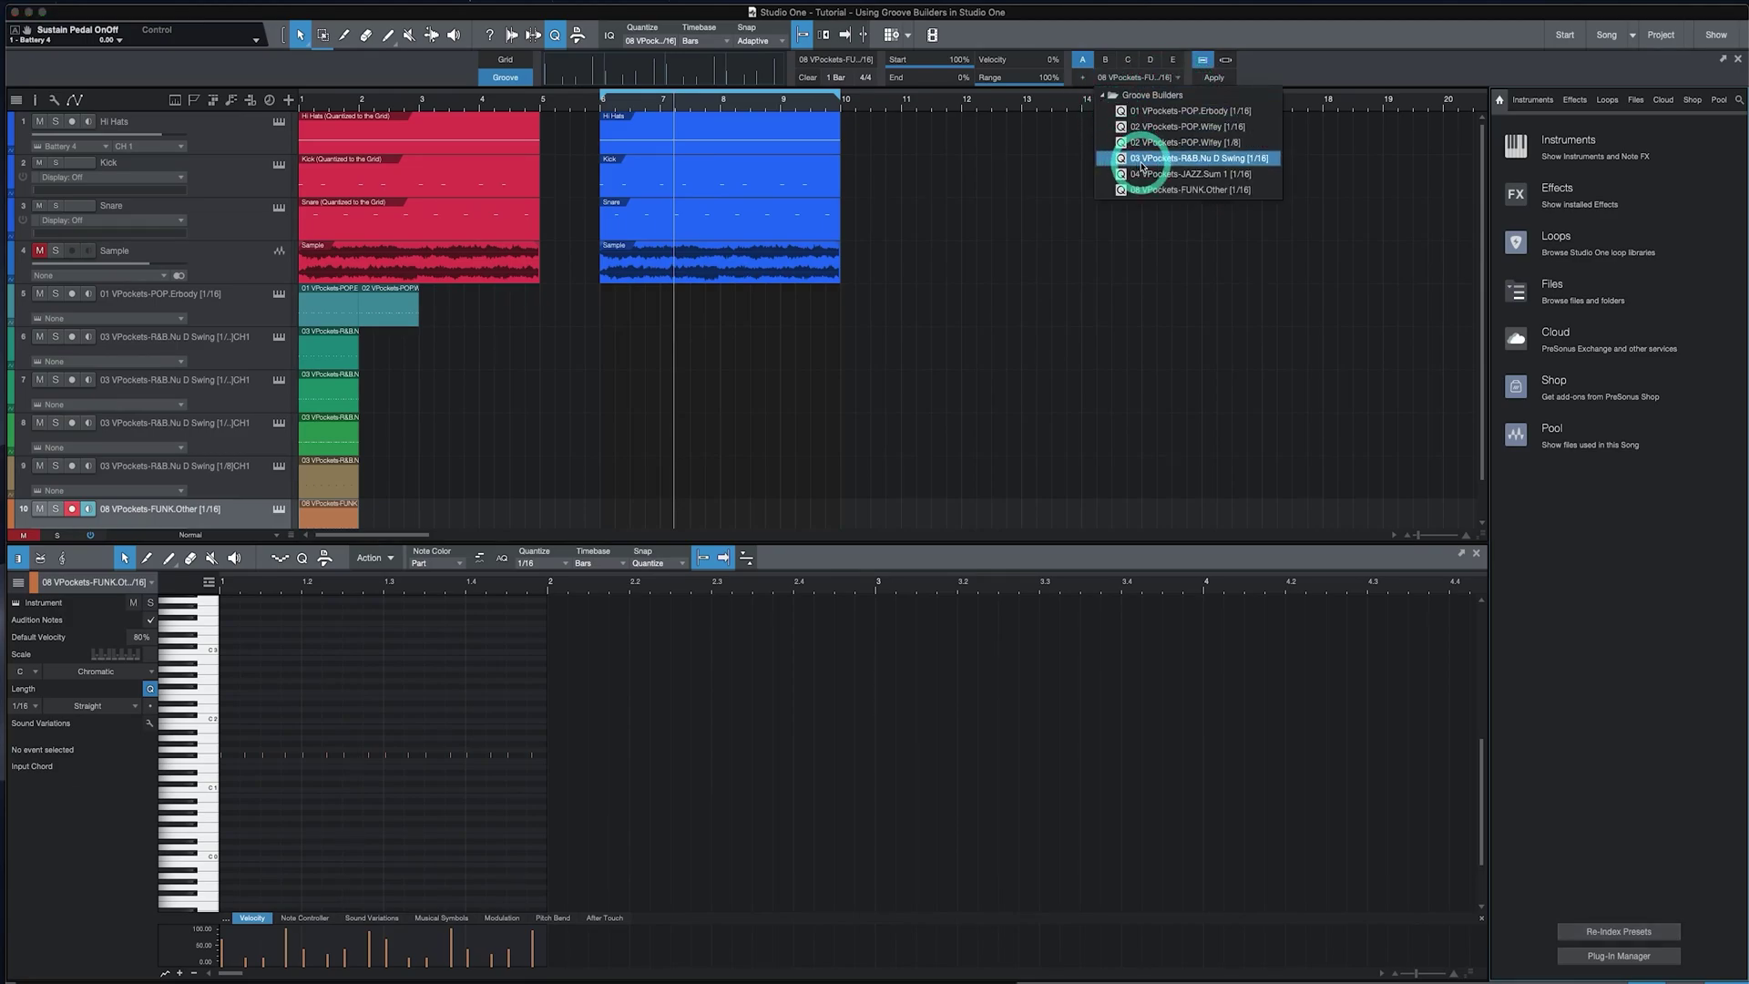
left_click(1110, 98)
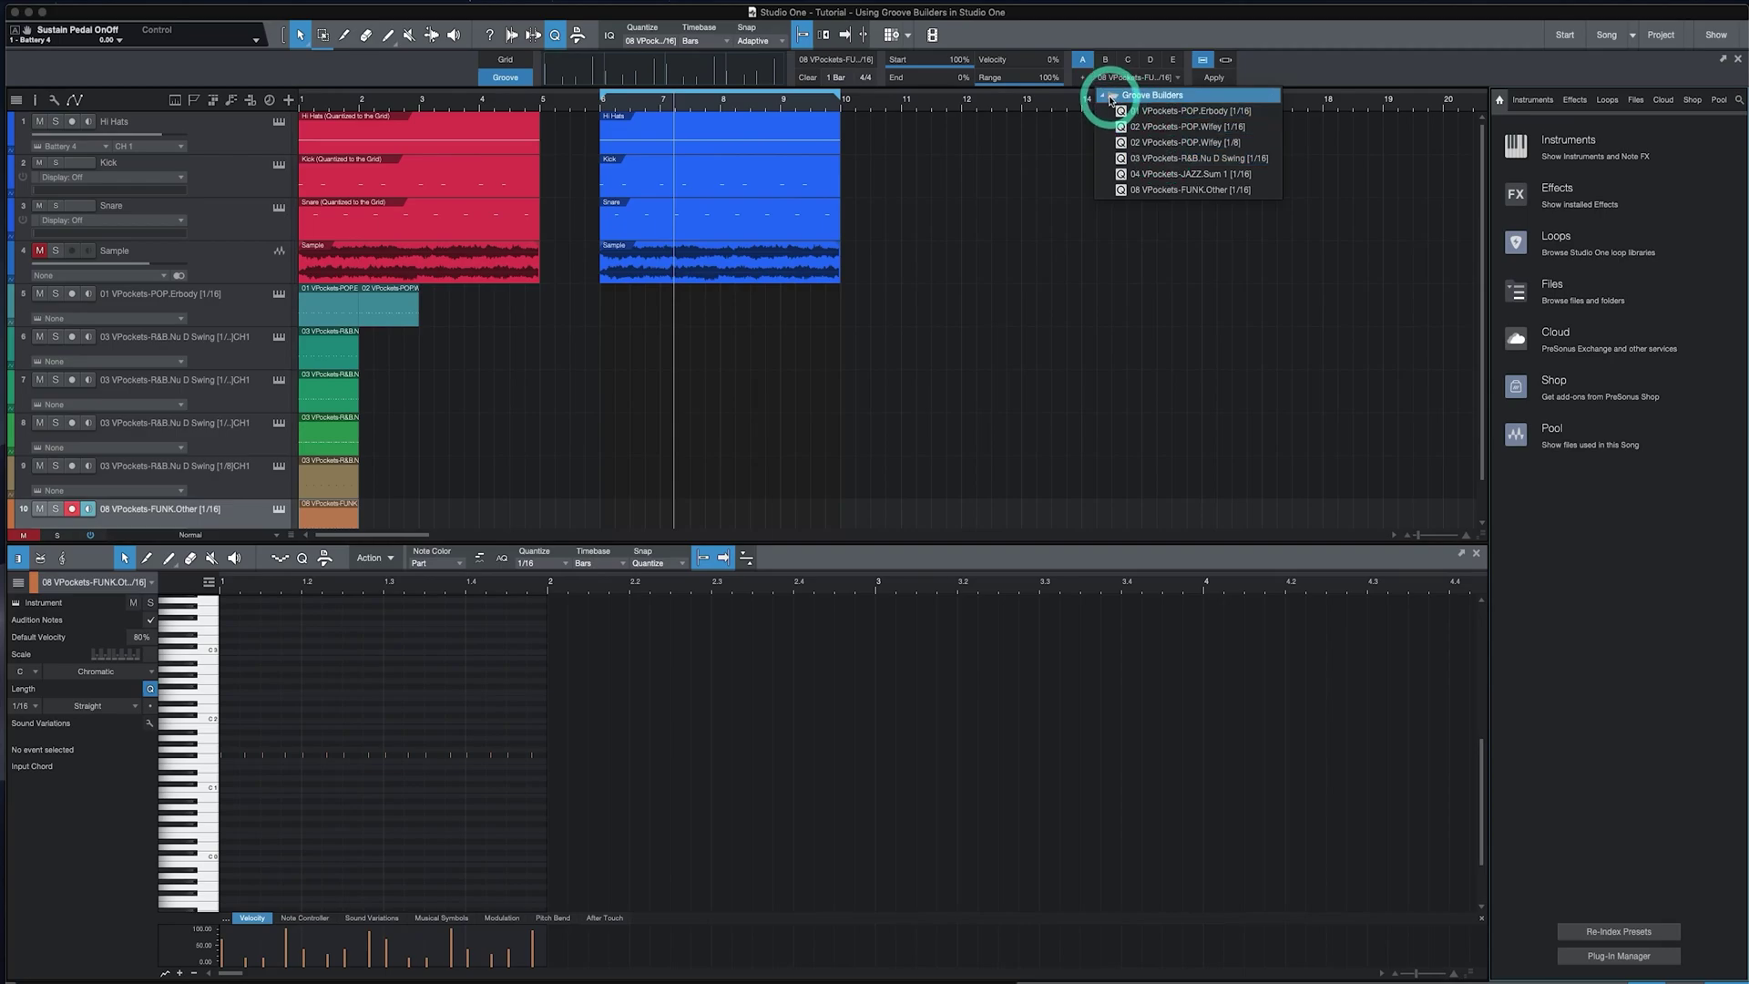
left_click(1103, 98)
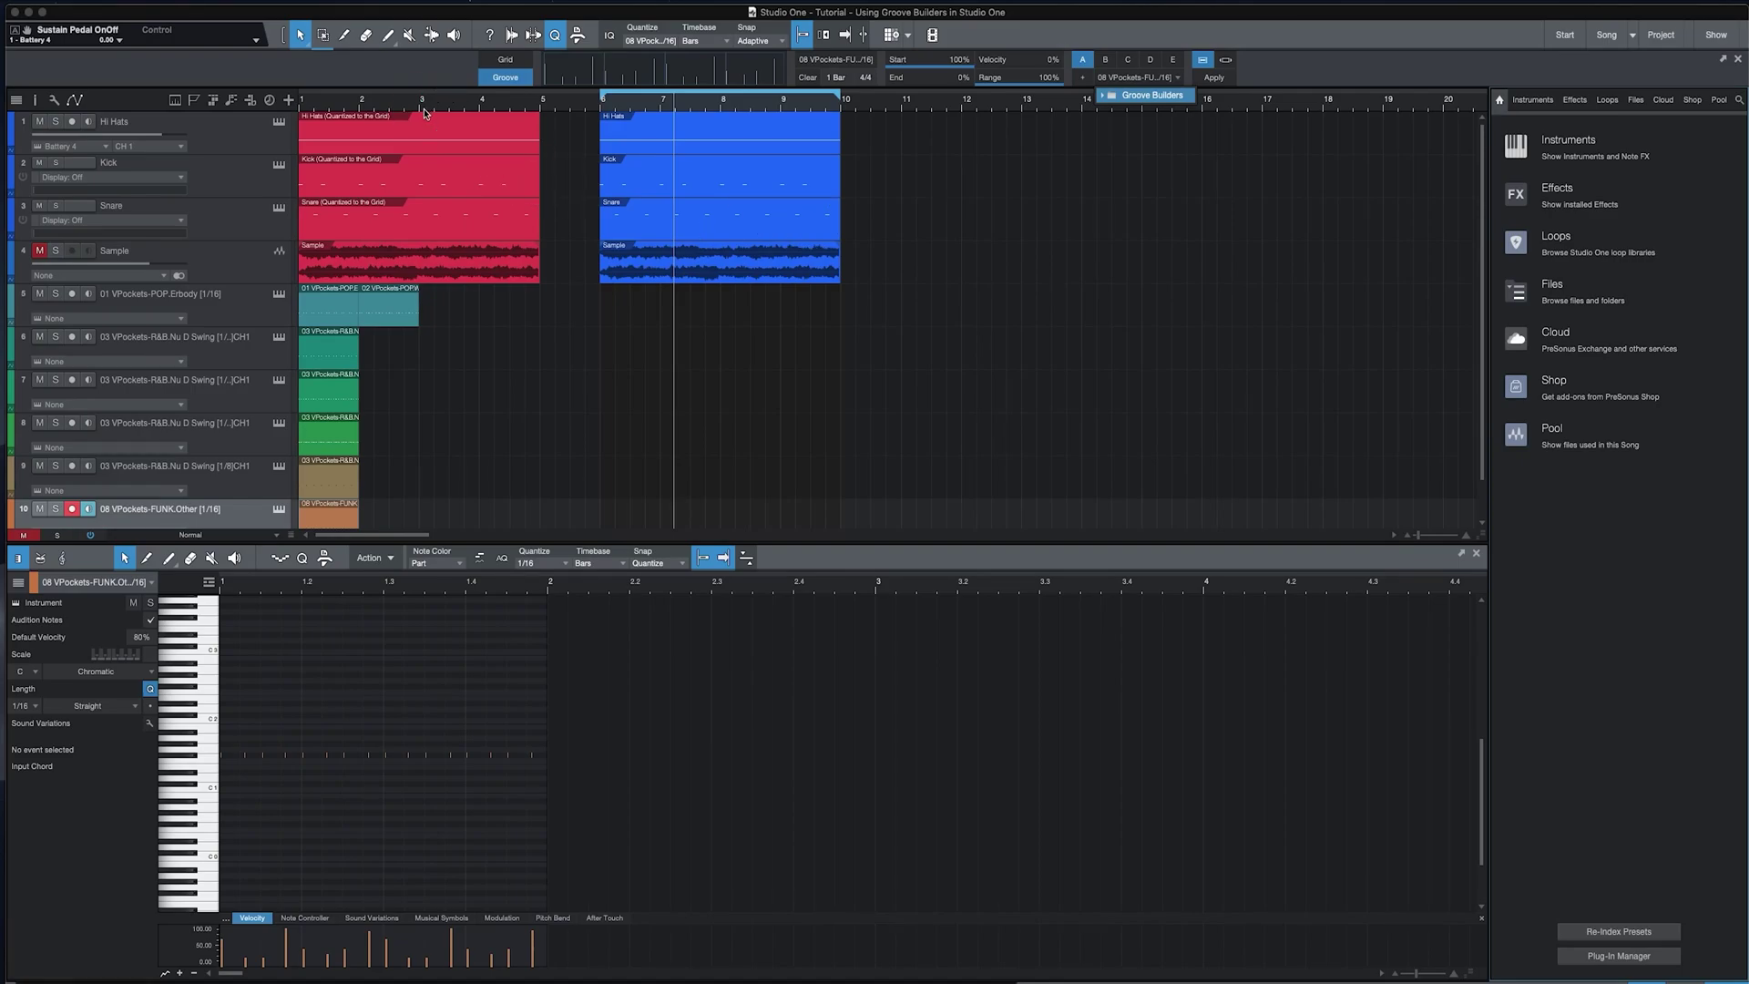
Open the blue Hi Hats part at bars 6–9 in the editor.
left_click(391, 112)
left_click(441, 117)
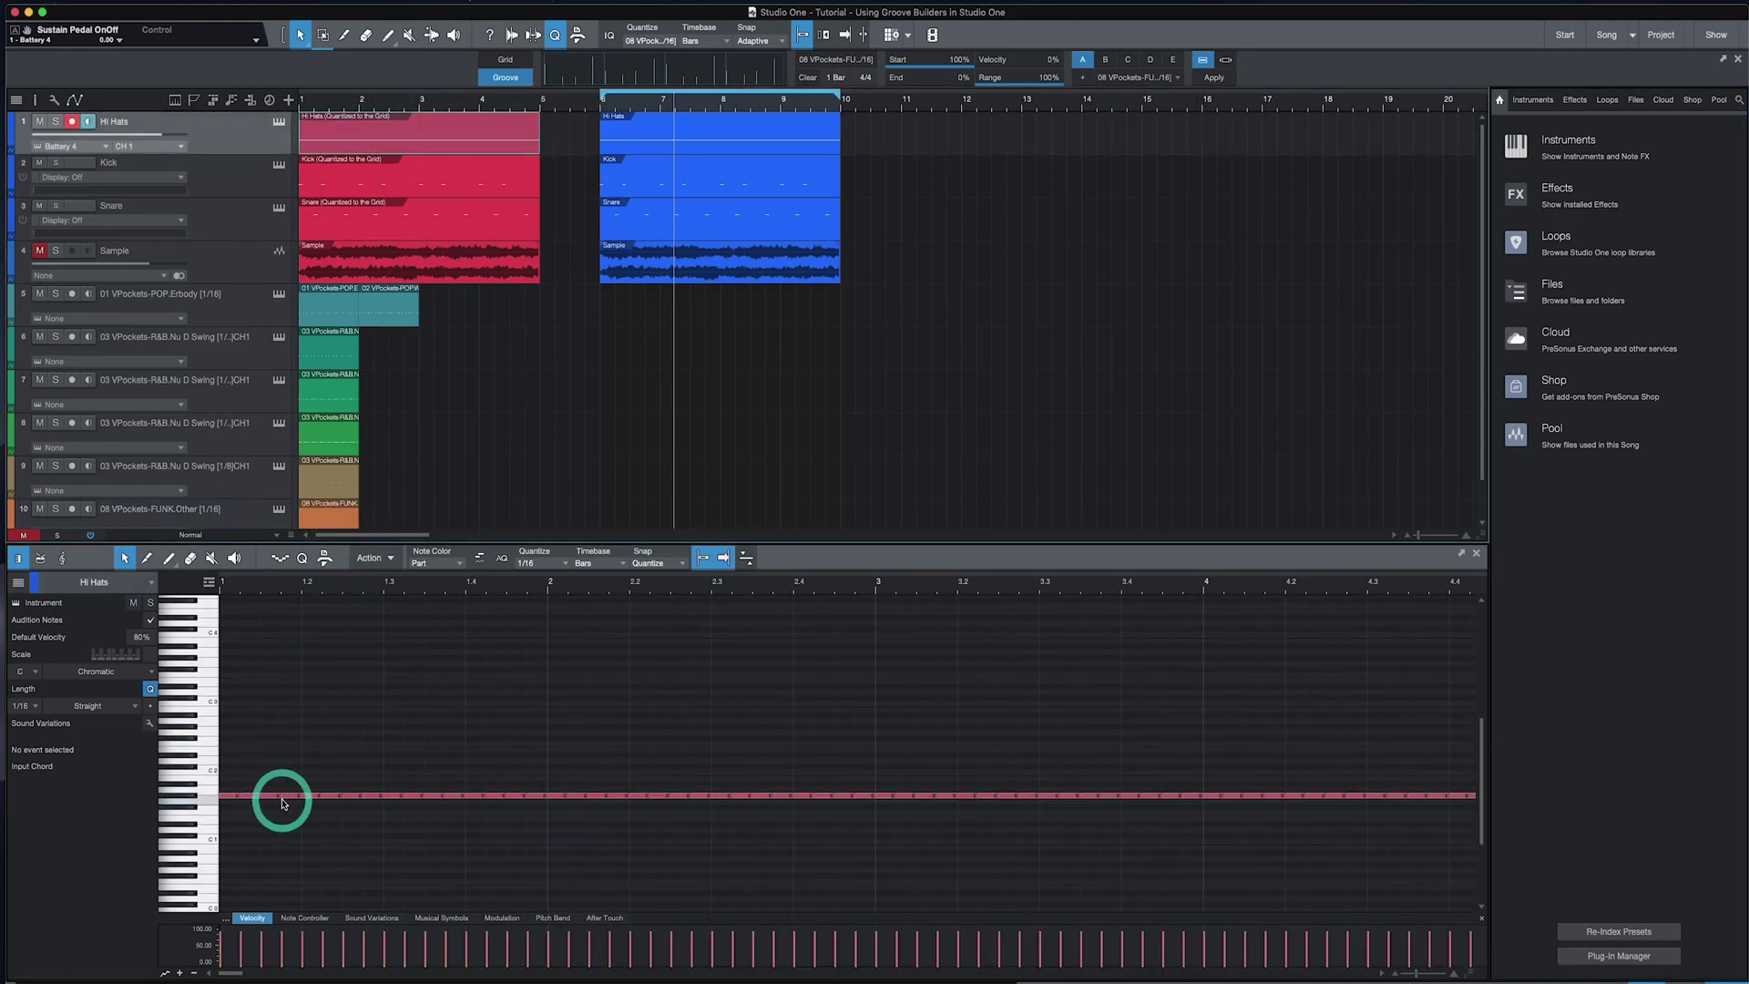
left_click(642, 140)
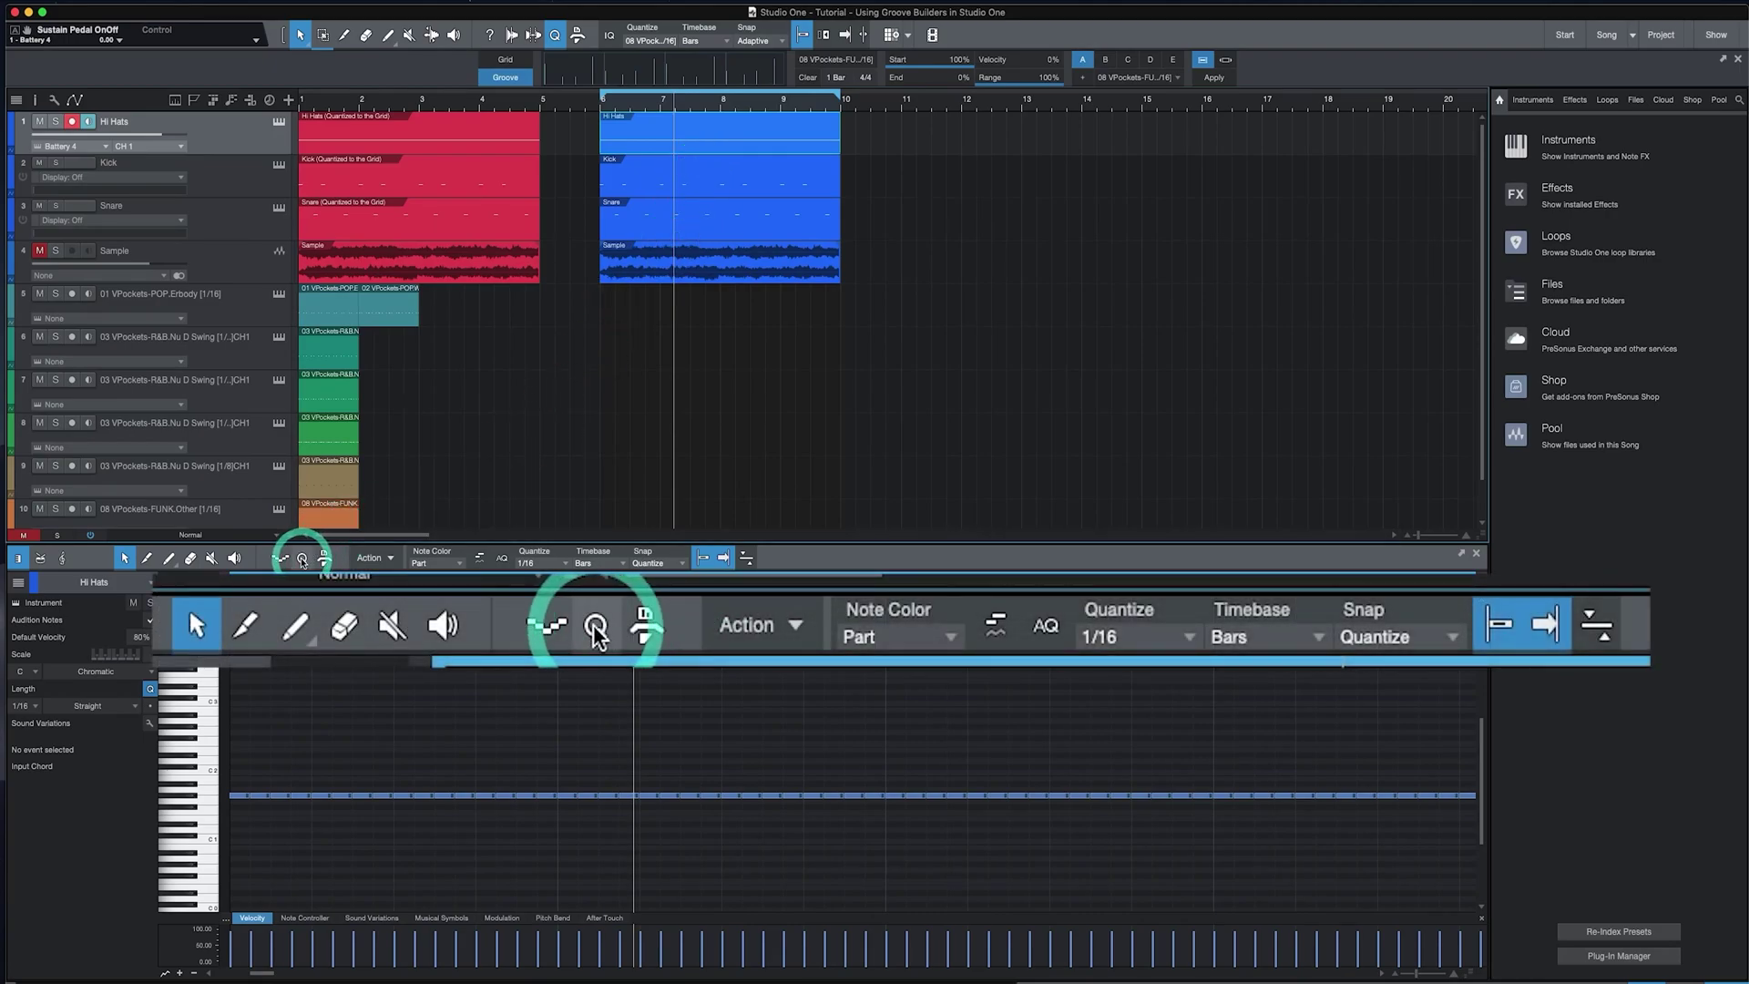
Open the Hi Hats quantize groove options and choose a Groove Builders preset.
left_click(304, 558)
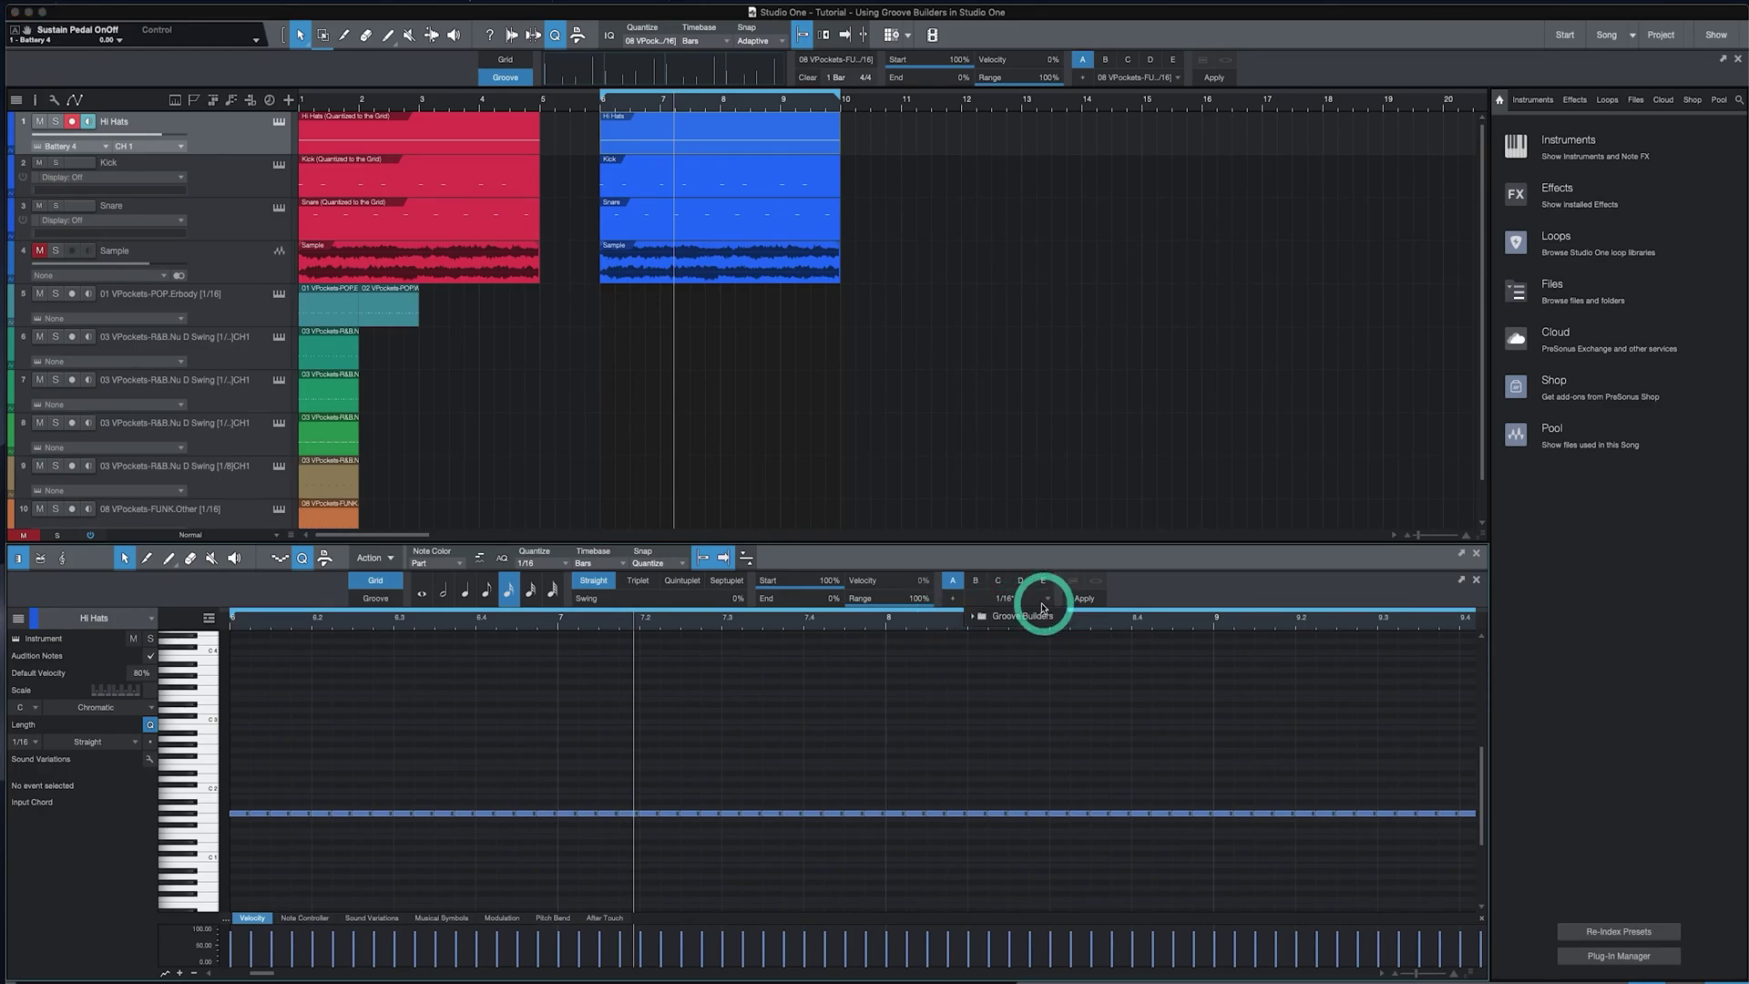
left_click(1047, 603)
left_click(967, 618)
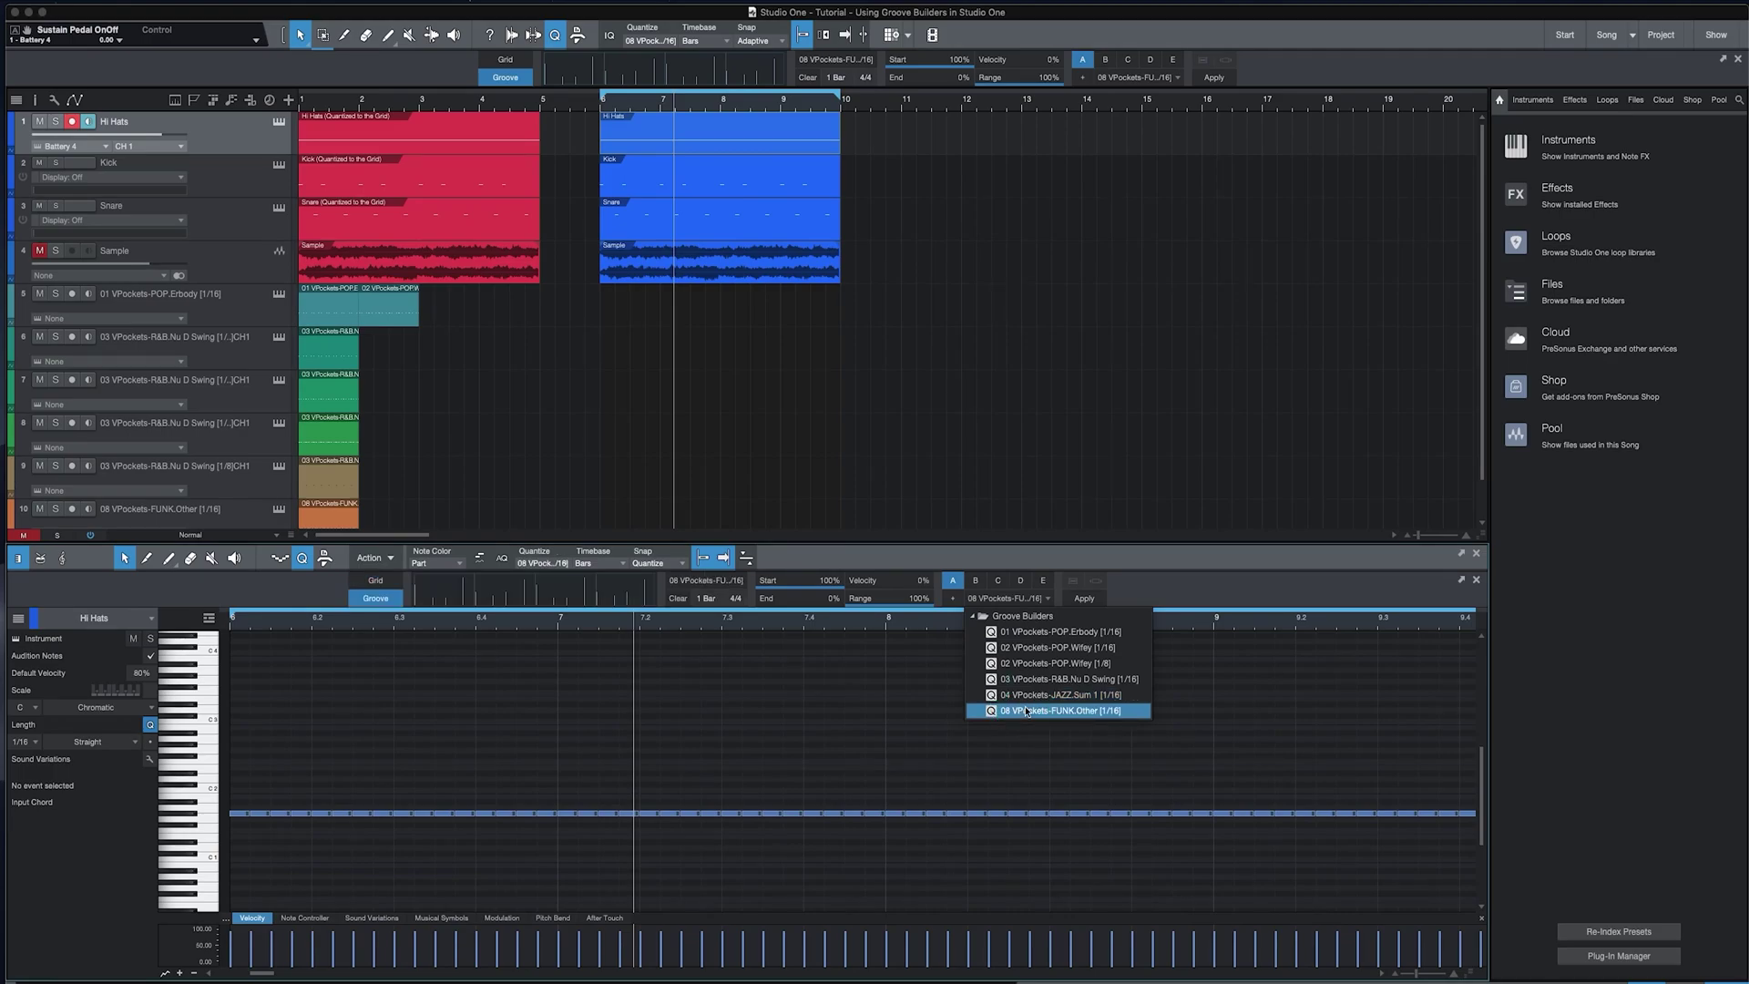
left_click(1001, 566)
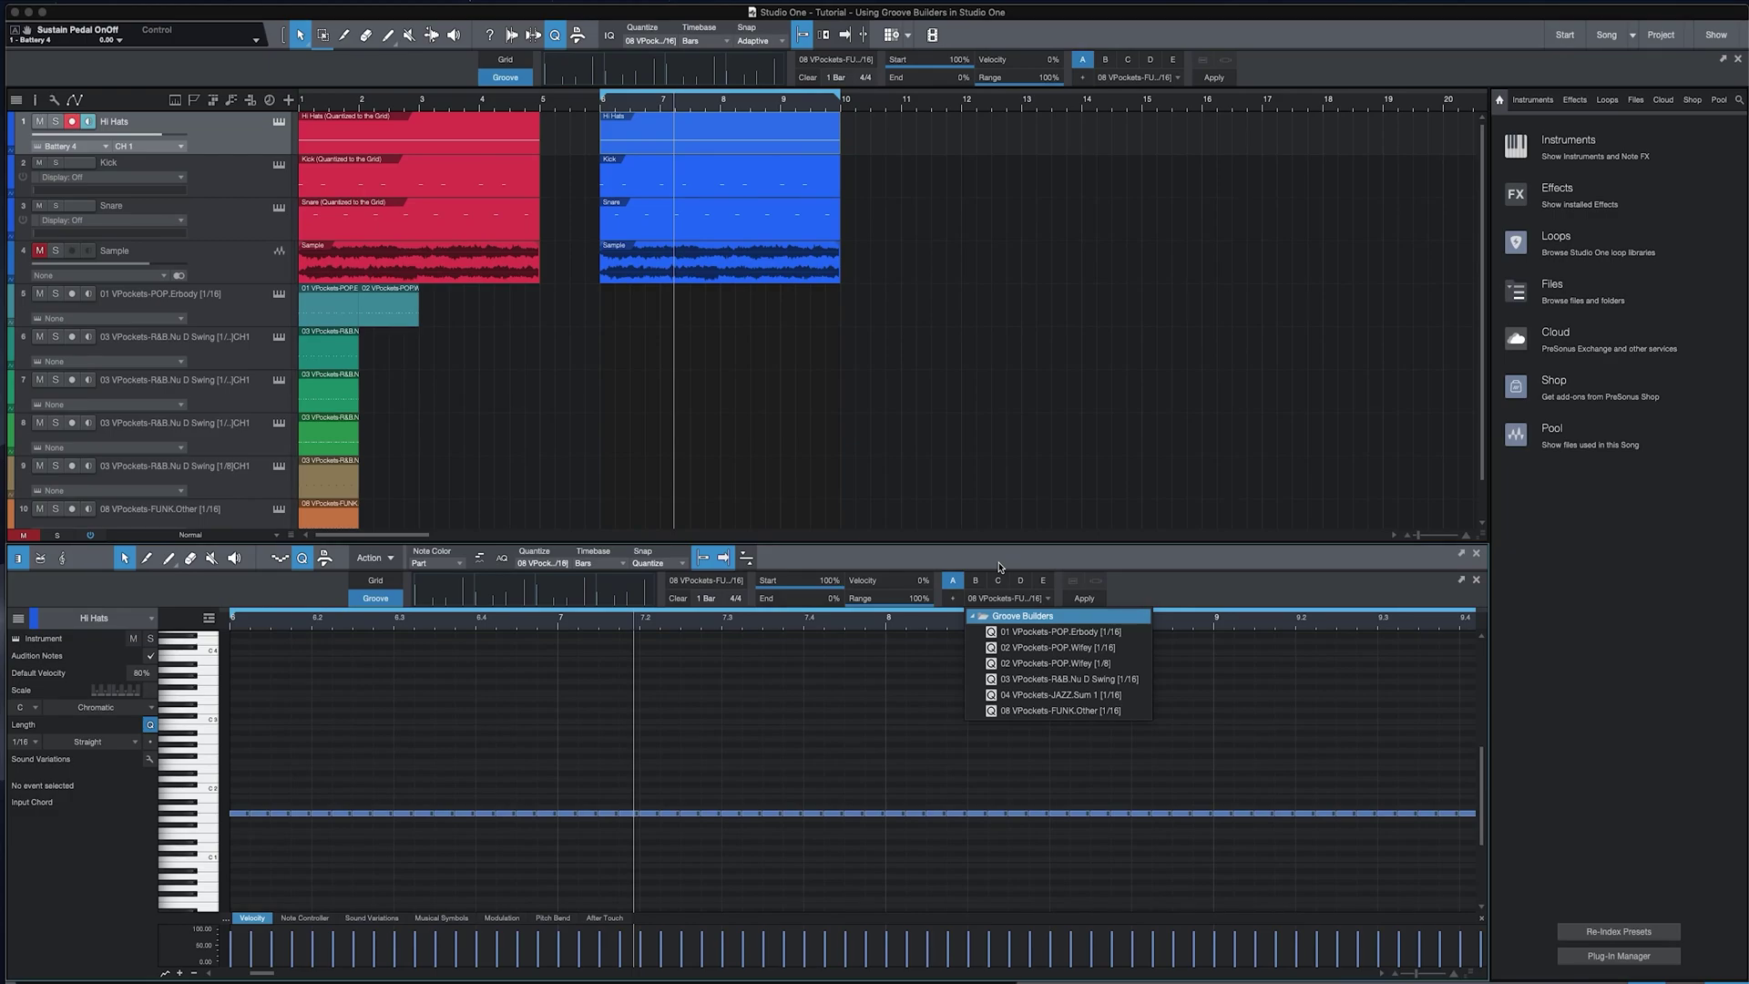
left_click(1035, 566)
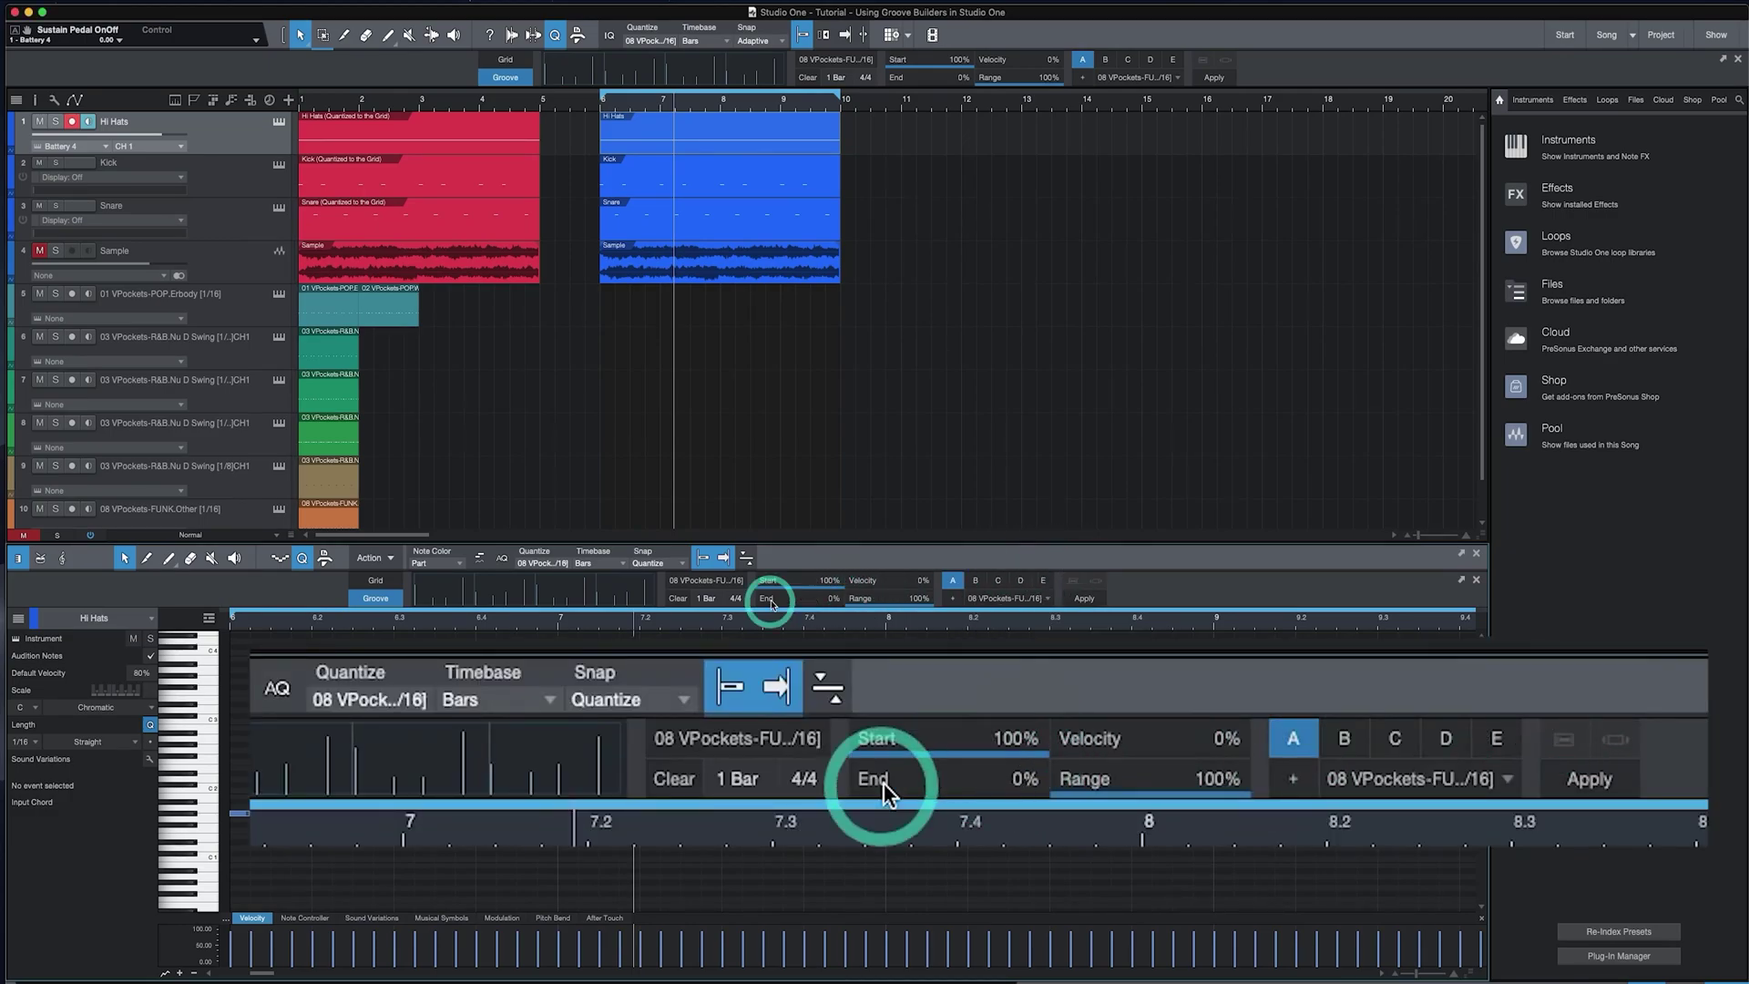
left_click_drag(795, 593, 692, 605)
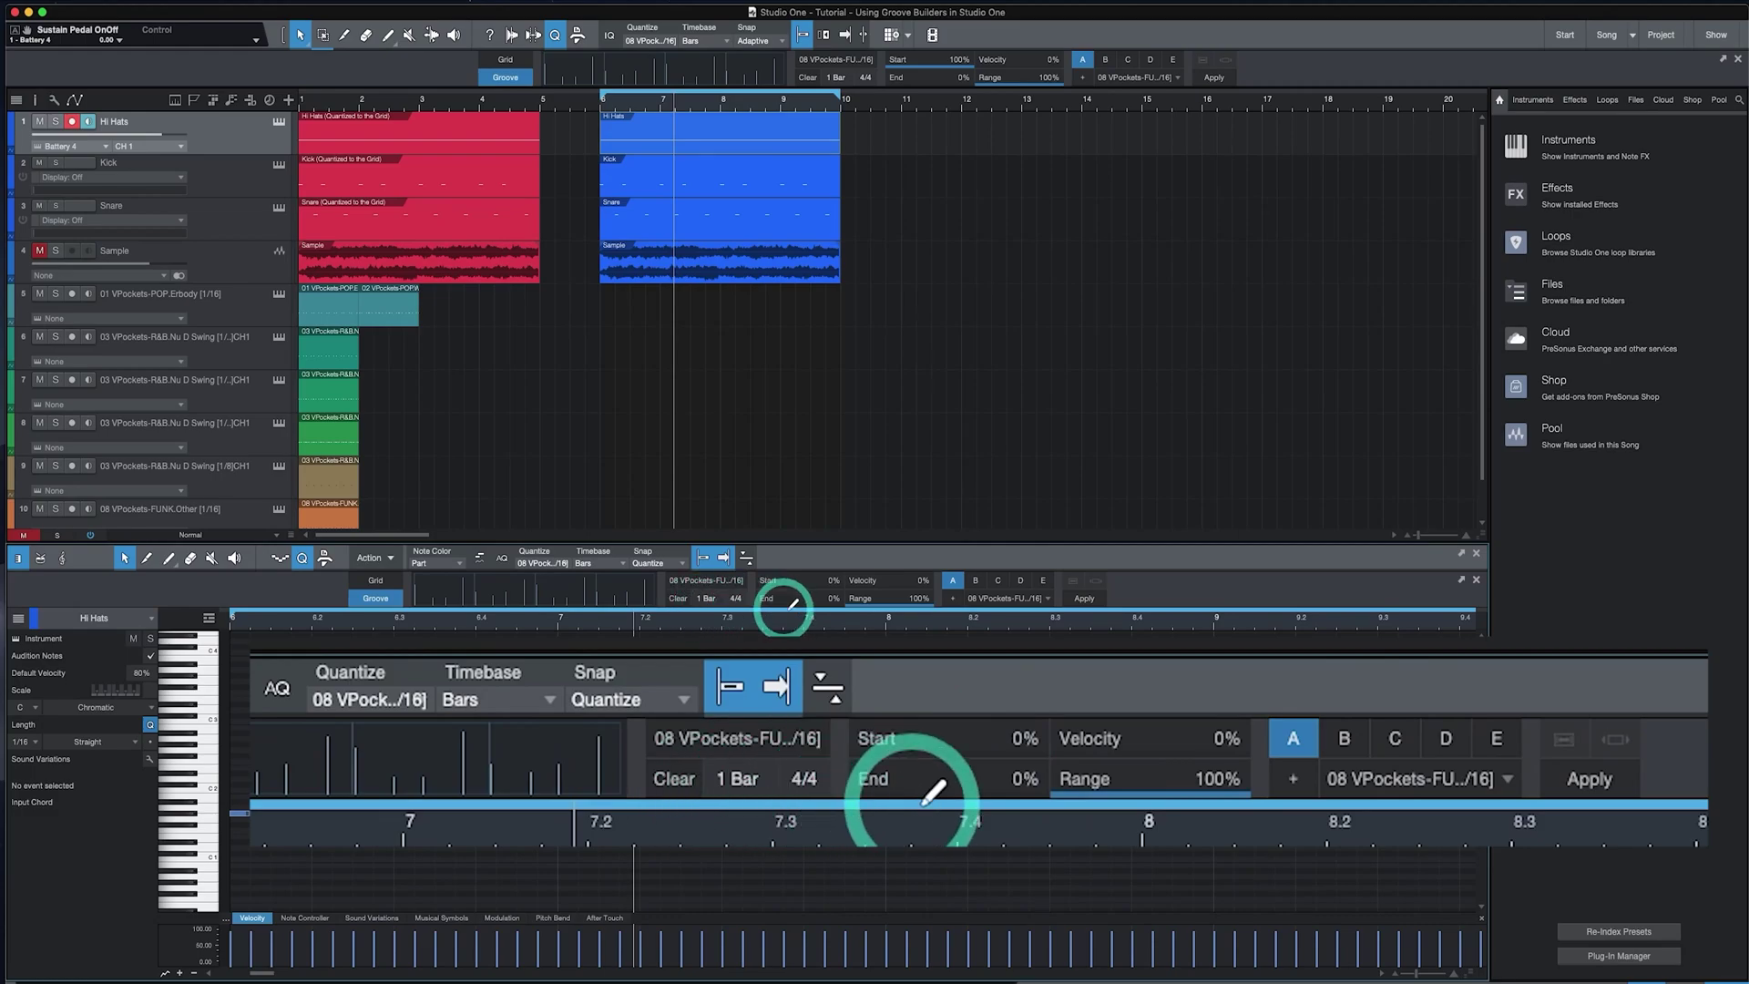
left_click_drag(866, 572, 868, 598)
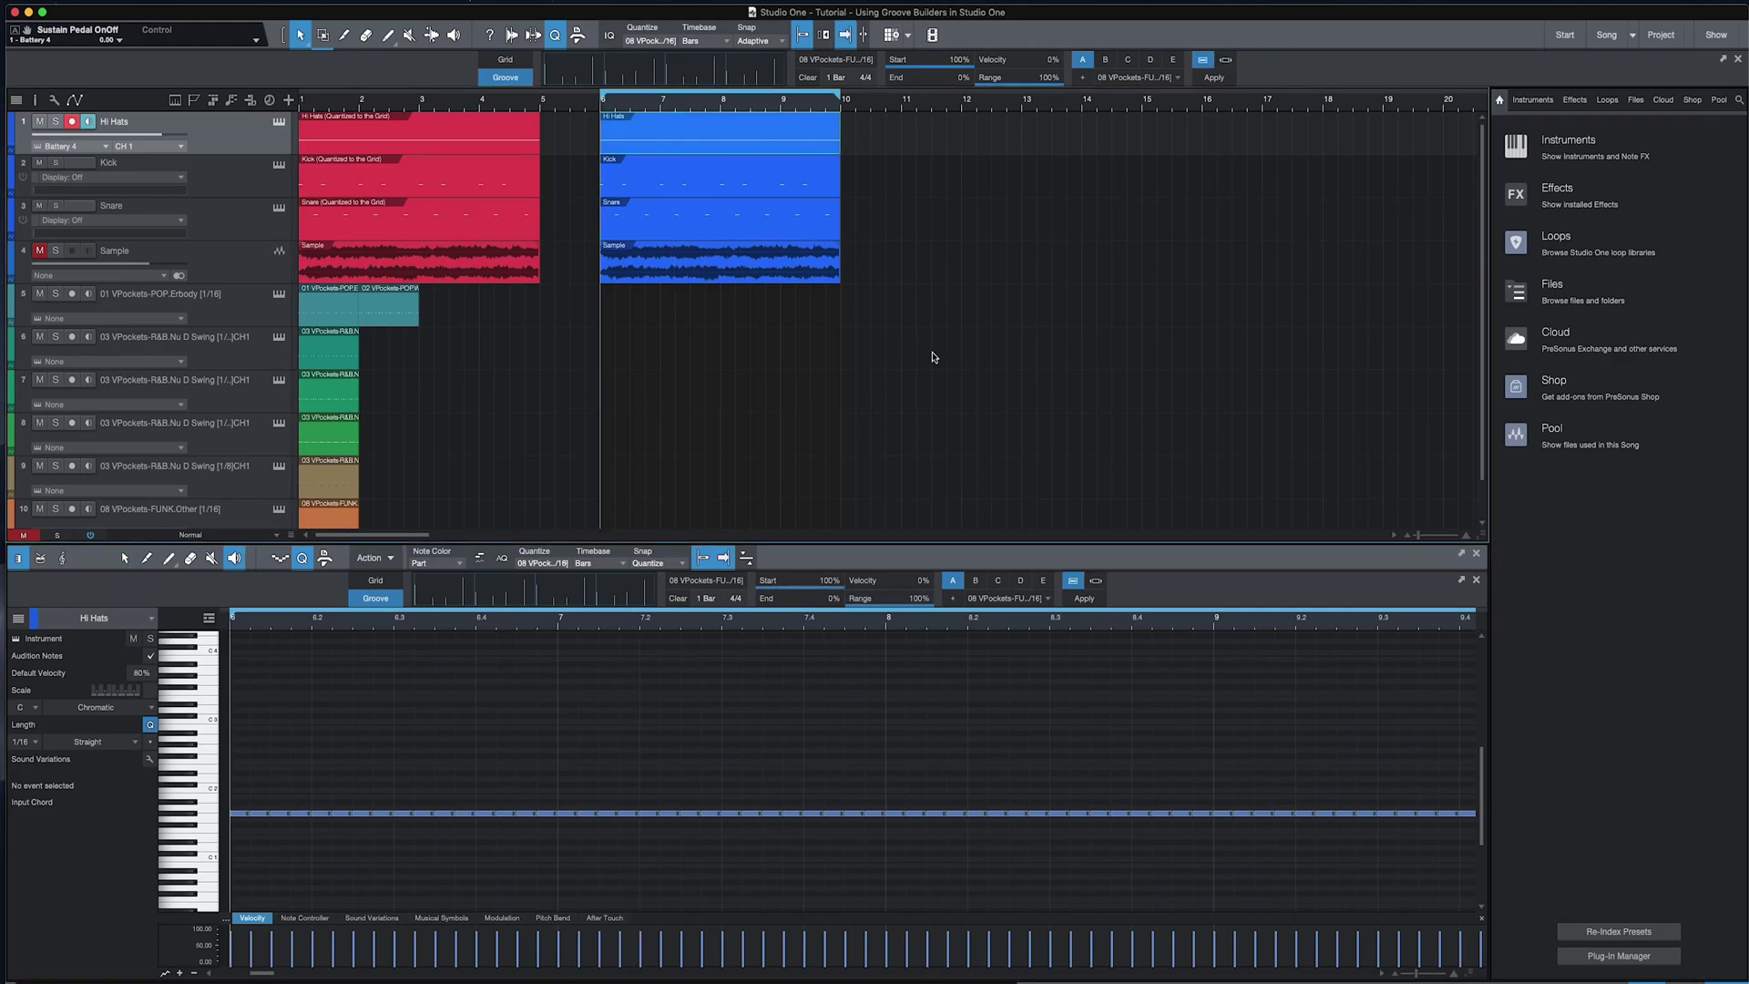
Audition the hi-hats and apply the groove with the Start amount raised.
key("space")
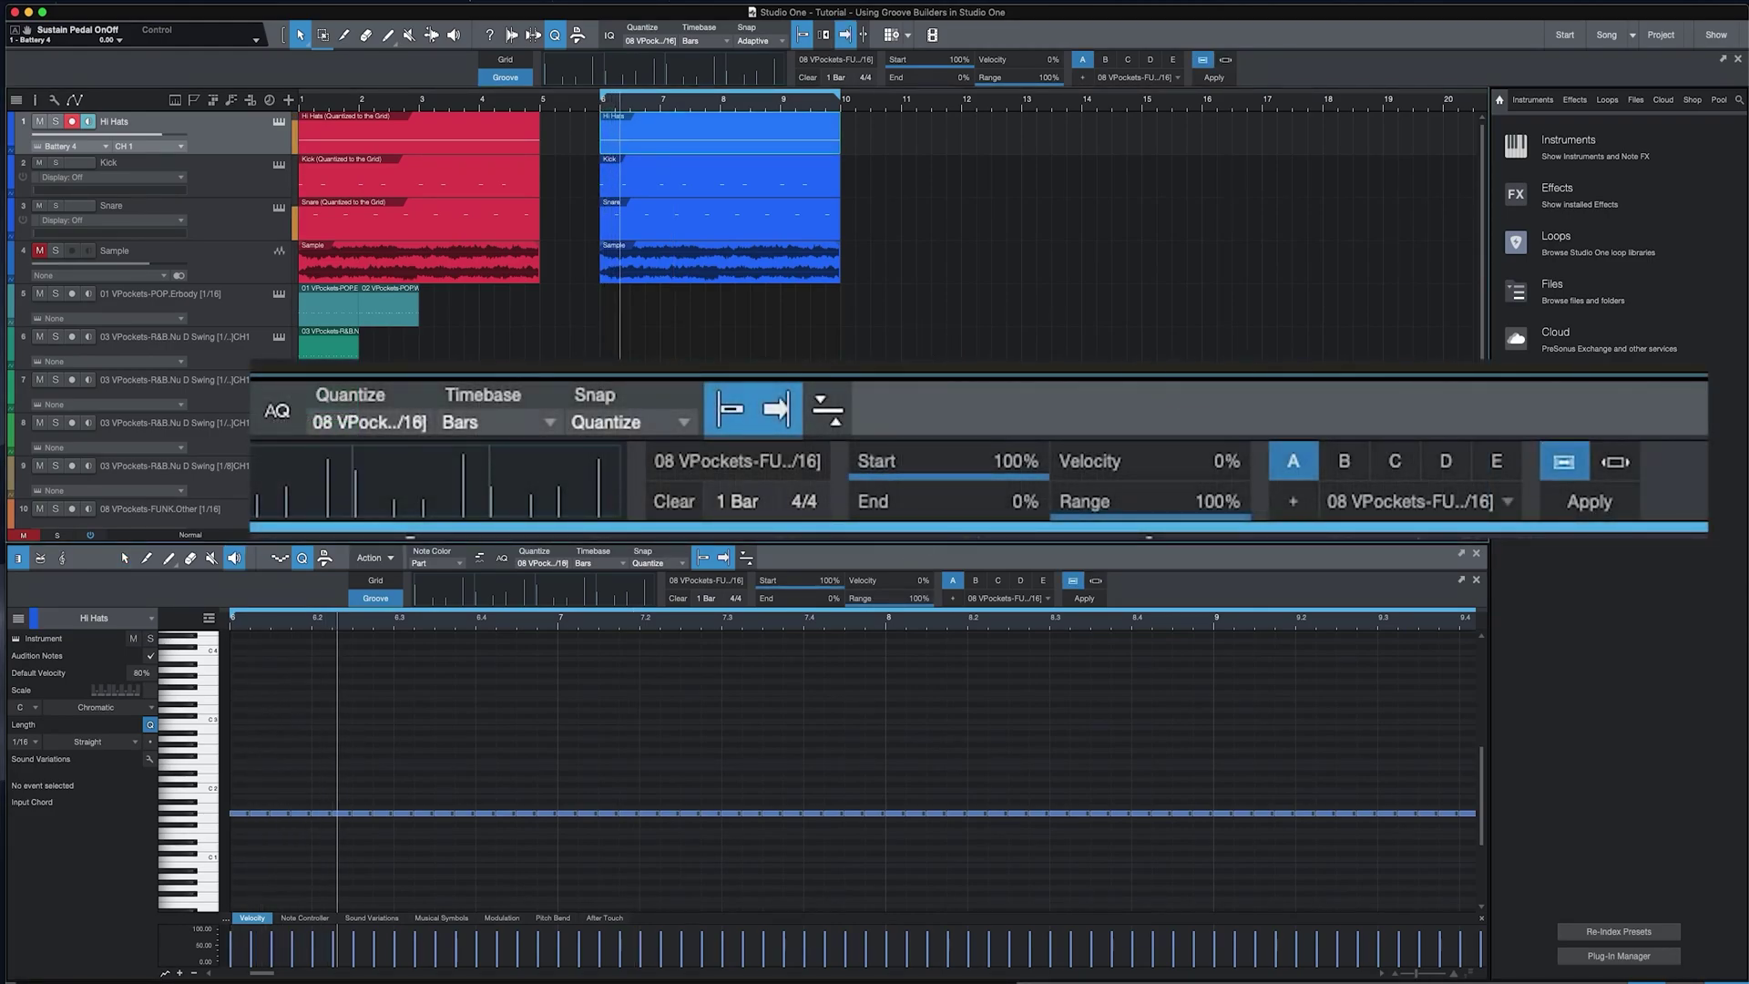
left_click(865, 572)
left_click_drag(831, 579, 782, 576)
left_click(1084, 599)
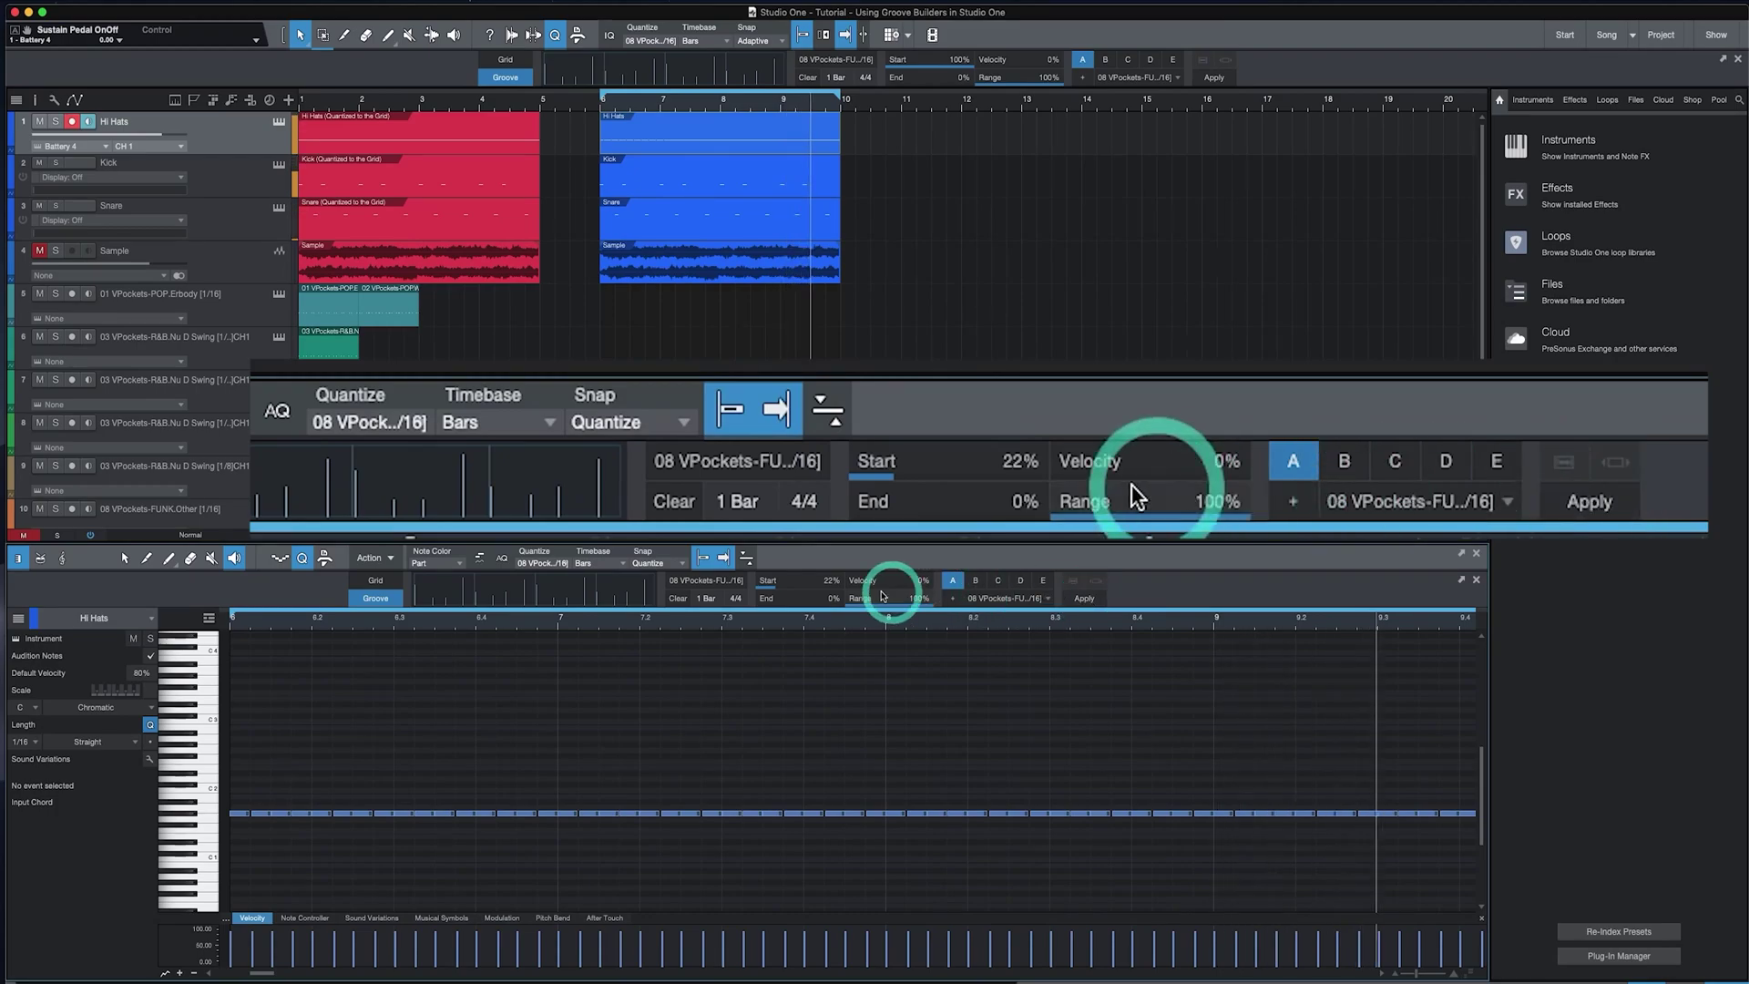
left_click_drag(789, 588, 825, 575)
left_click(1084, 598)
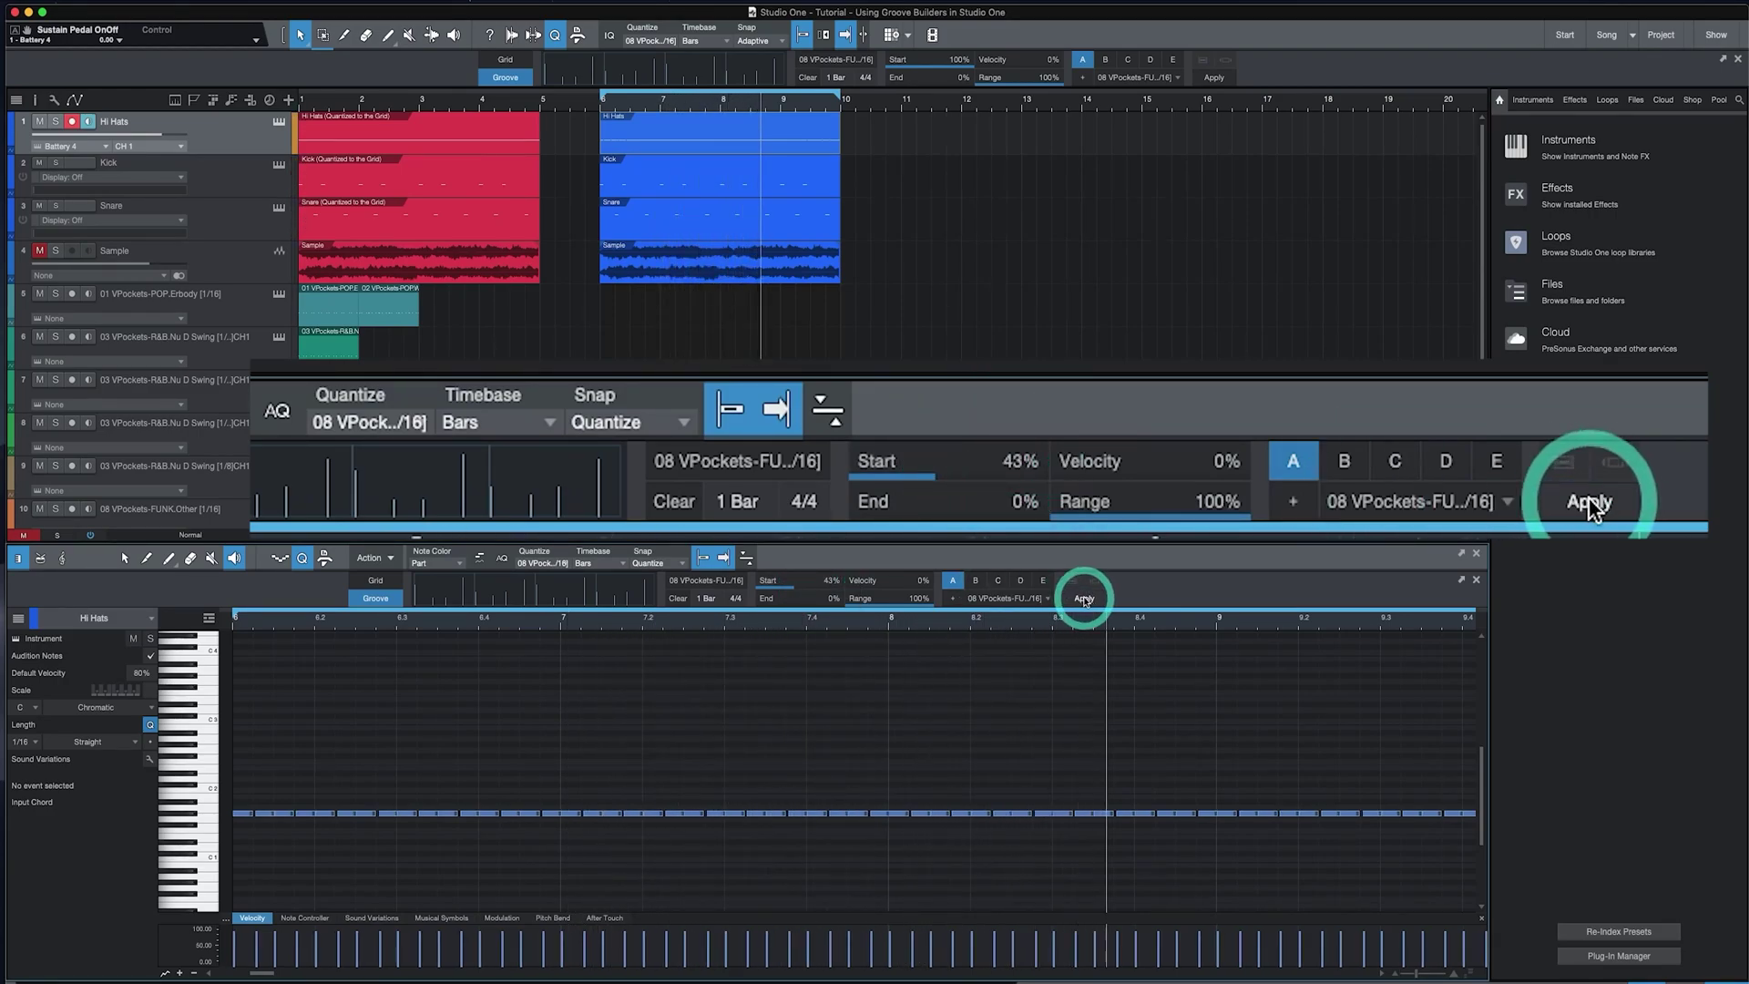
Raise the groove Velocity to 34%, re-applying the groove to the hi-hat notes.
left_click_drag(884, 586, 893, 571)
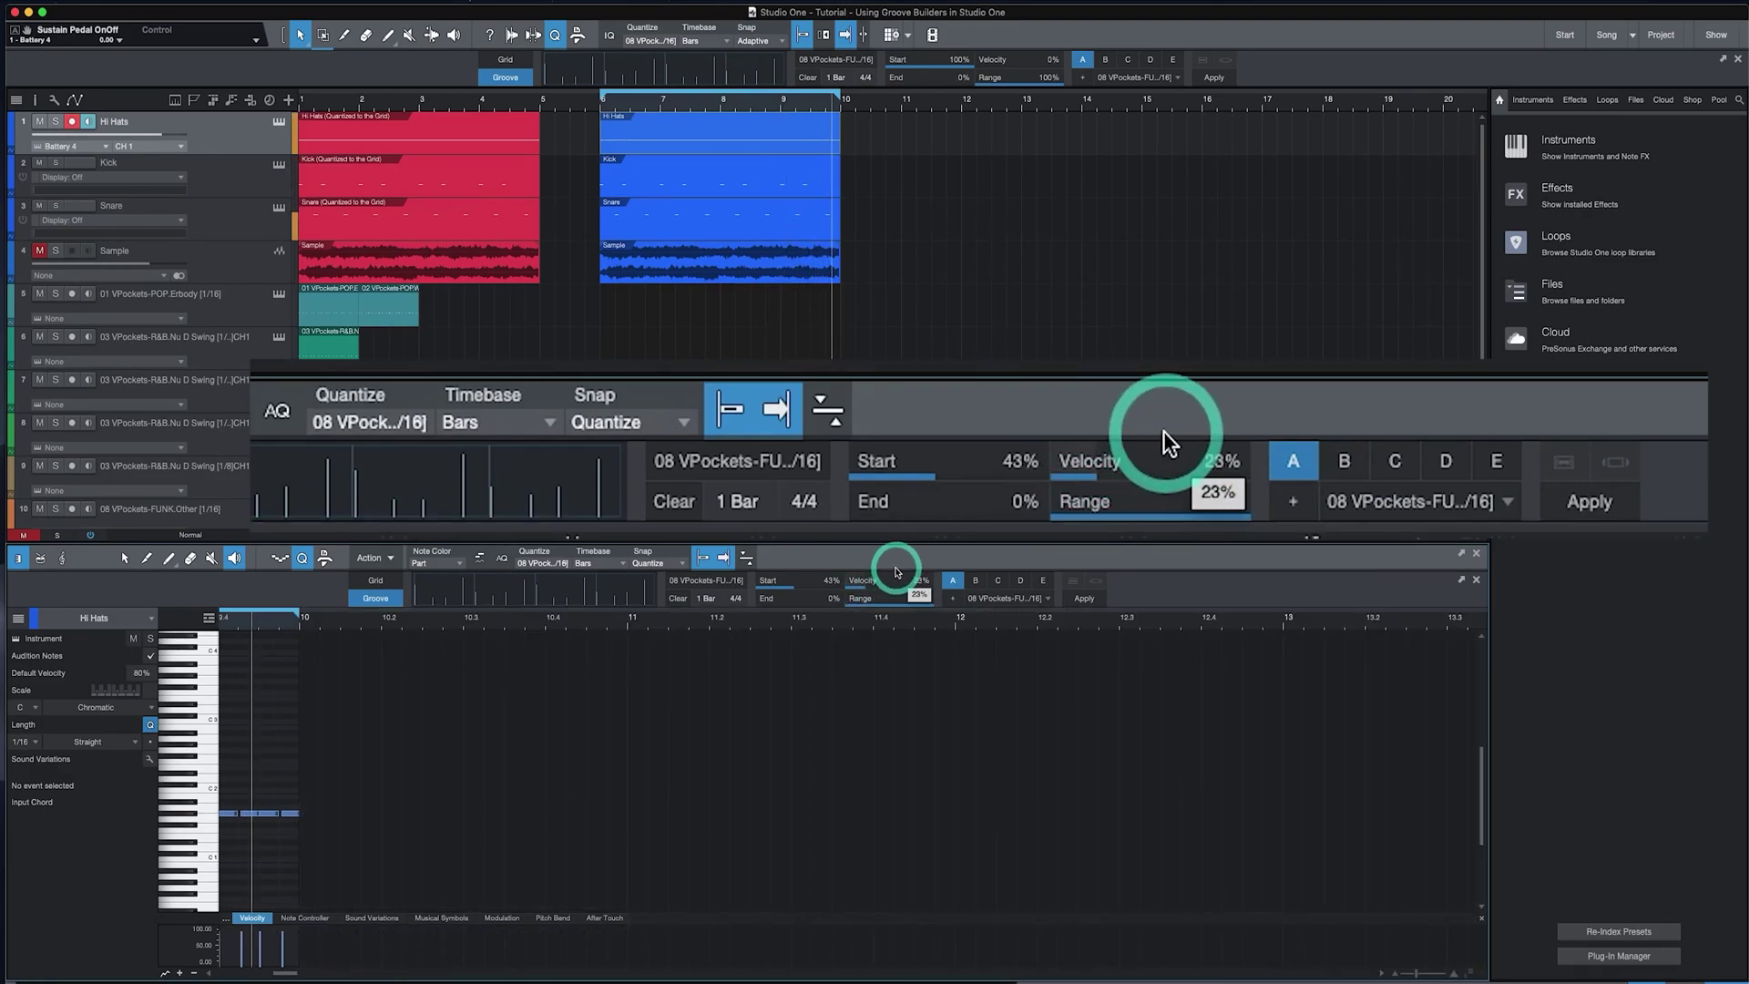
left_click(1080, 599)
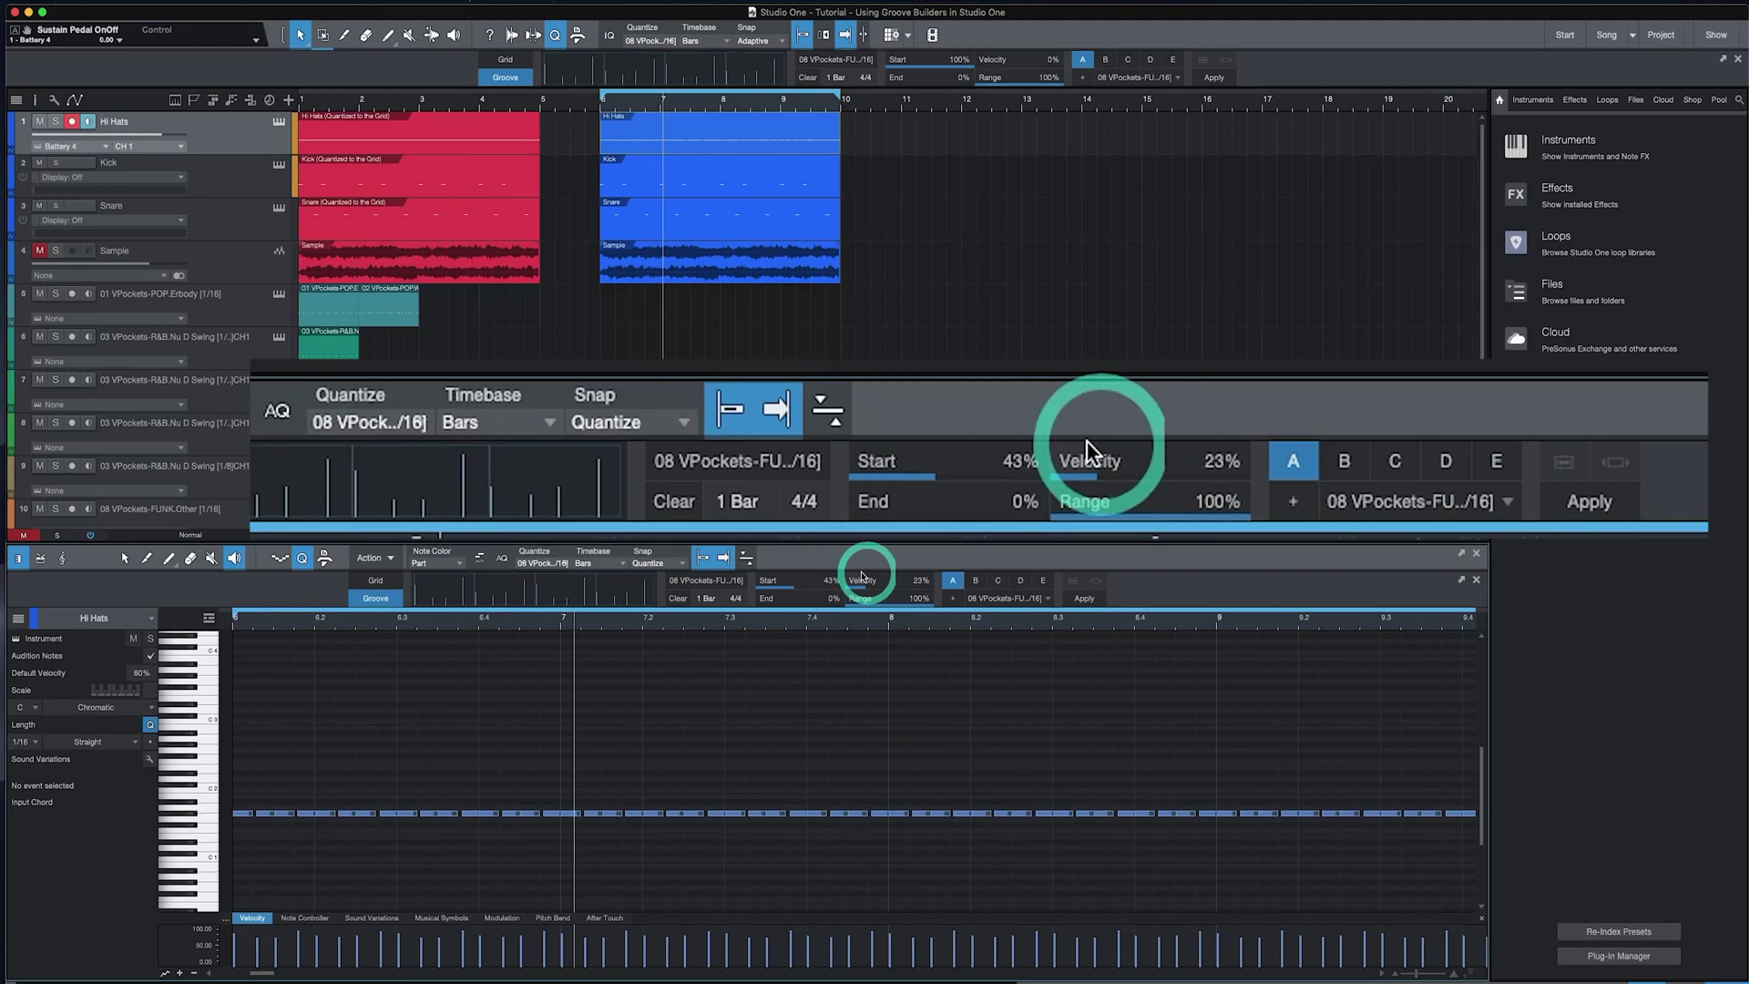
left_click_drag(852, 585, 874, 570)
left_click(1076, 601)
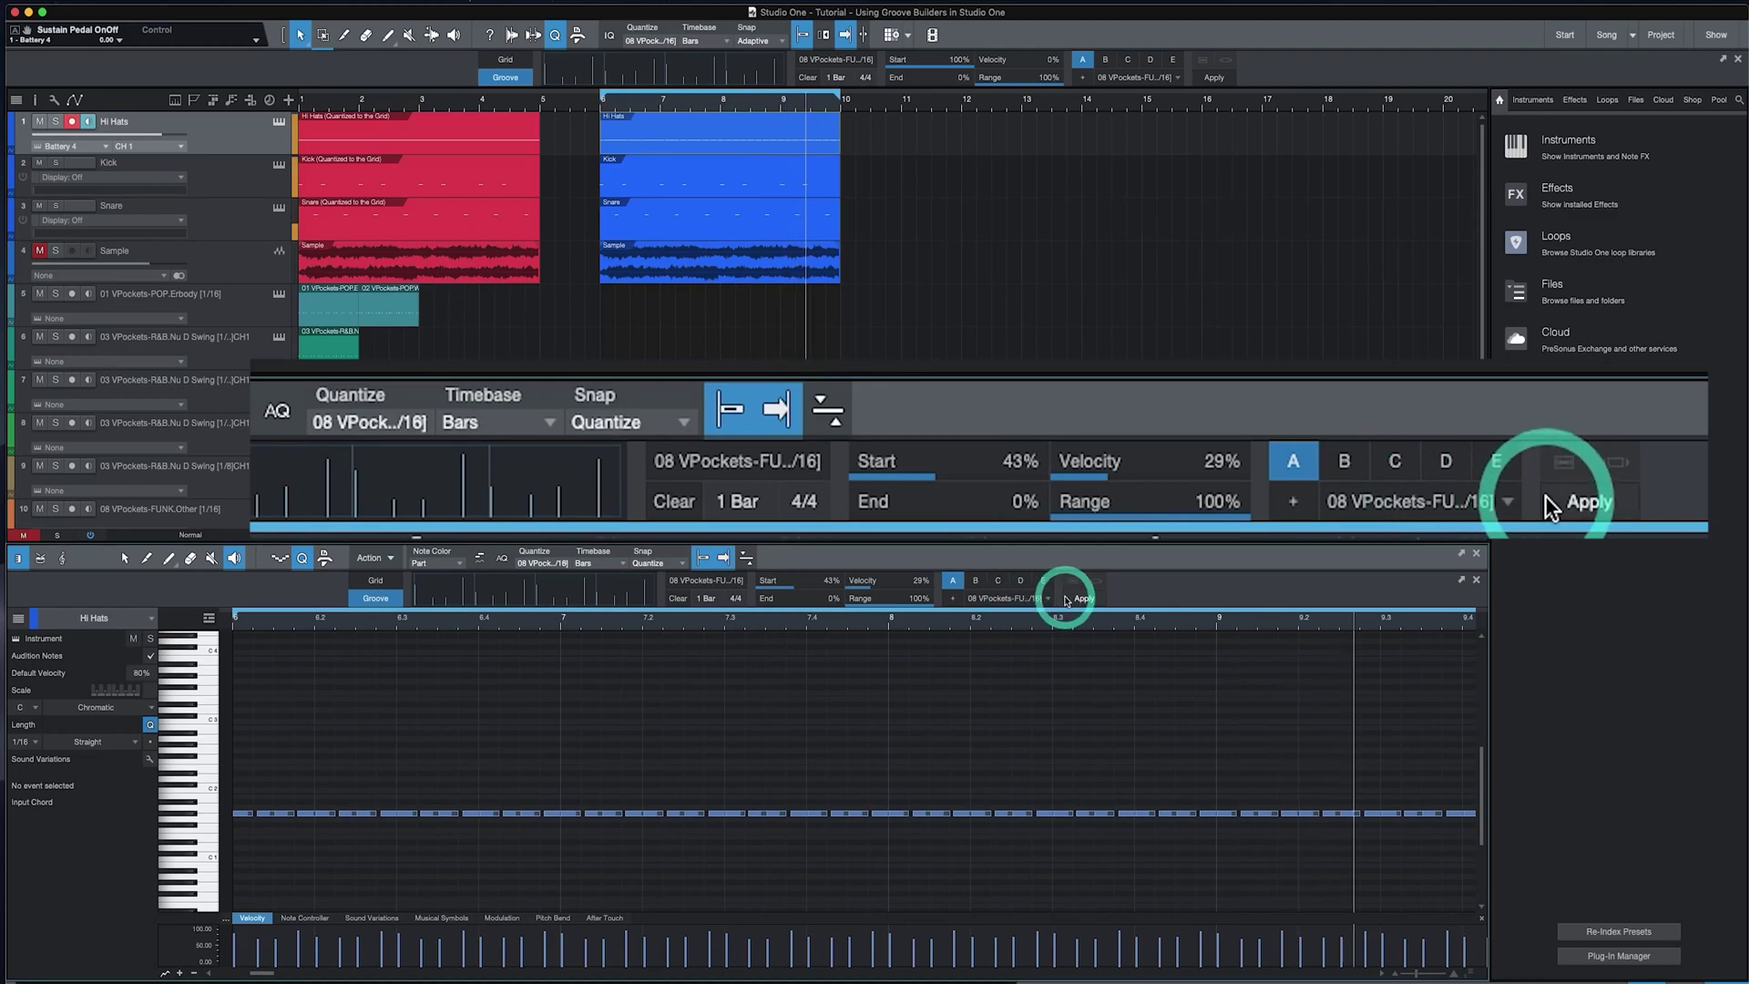
left_click_drag(891, 584, 891, 575)
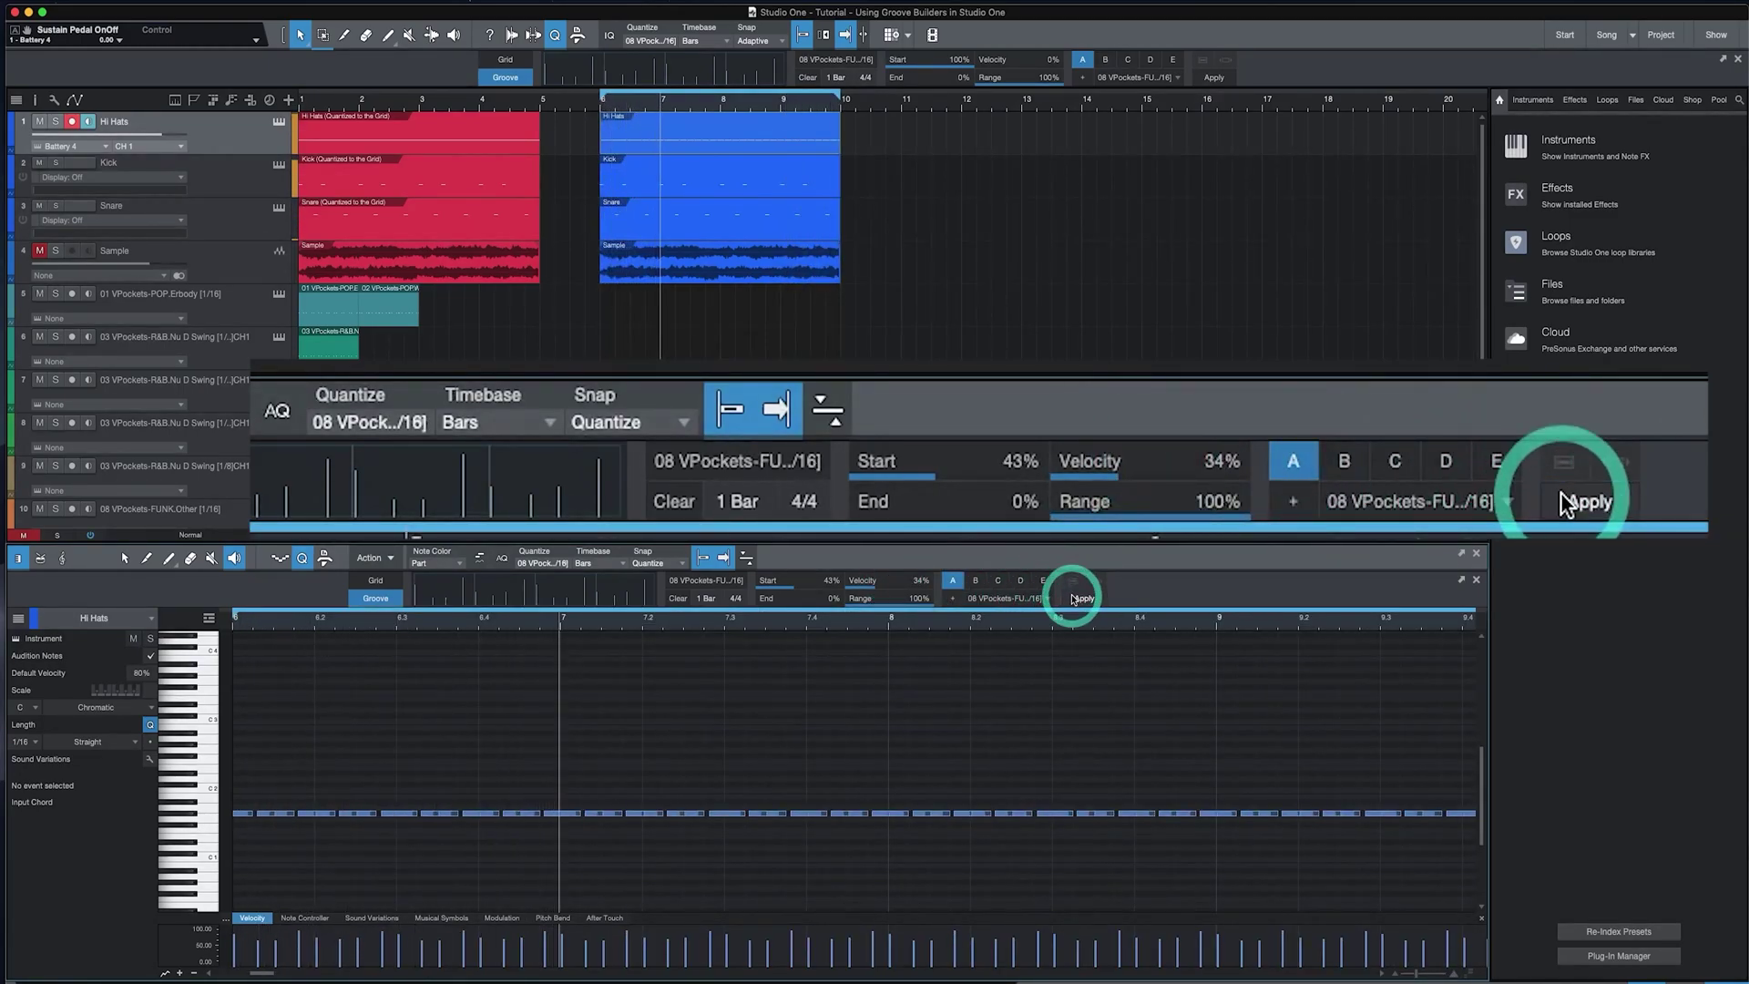
left_click(360, 143)
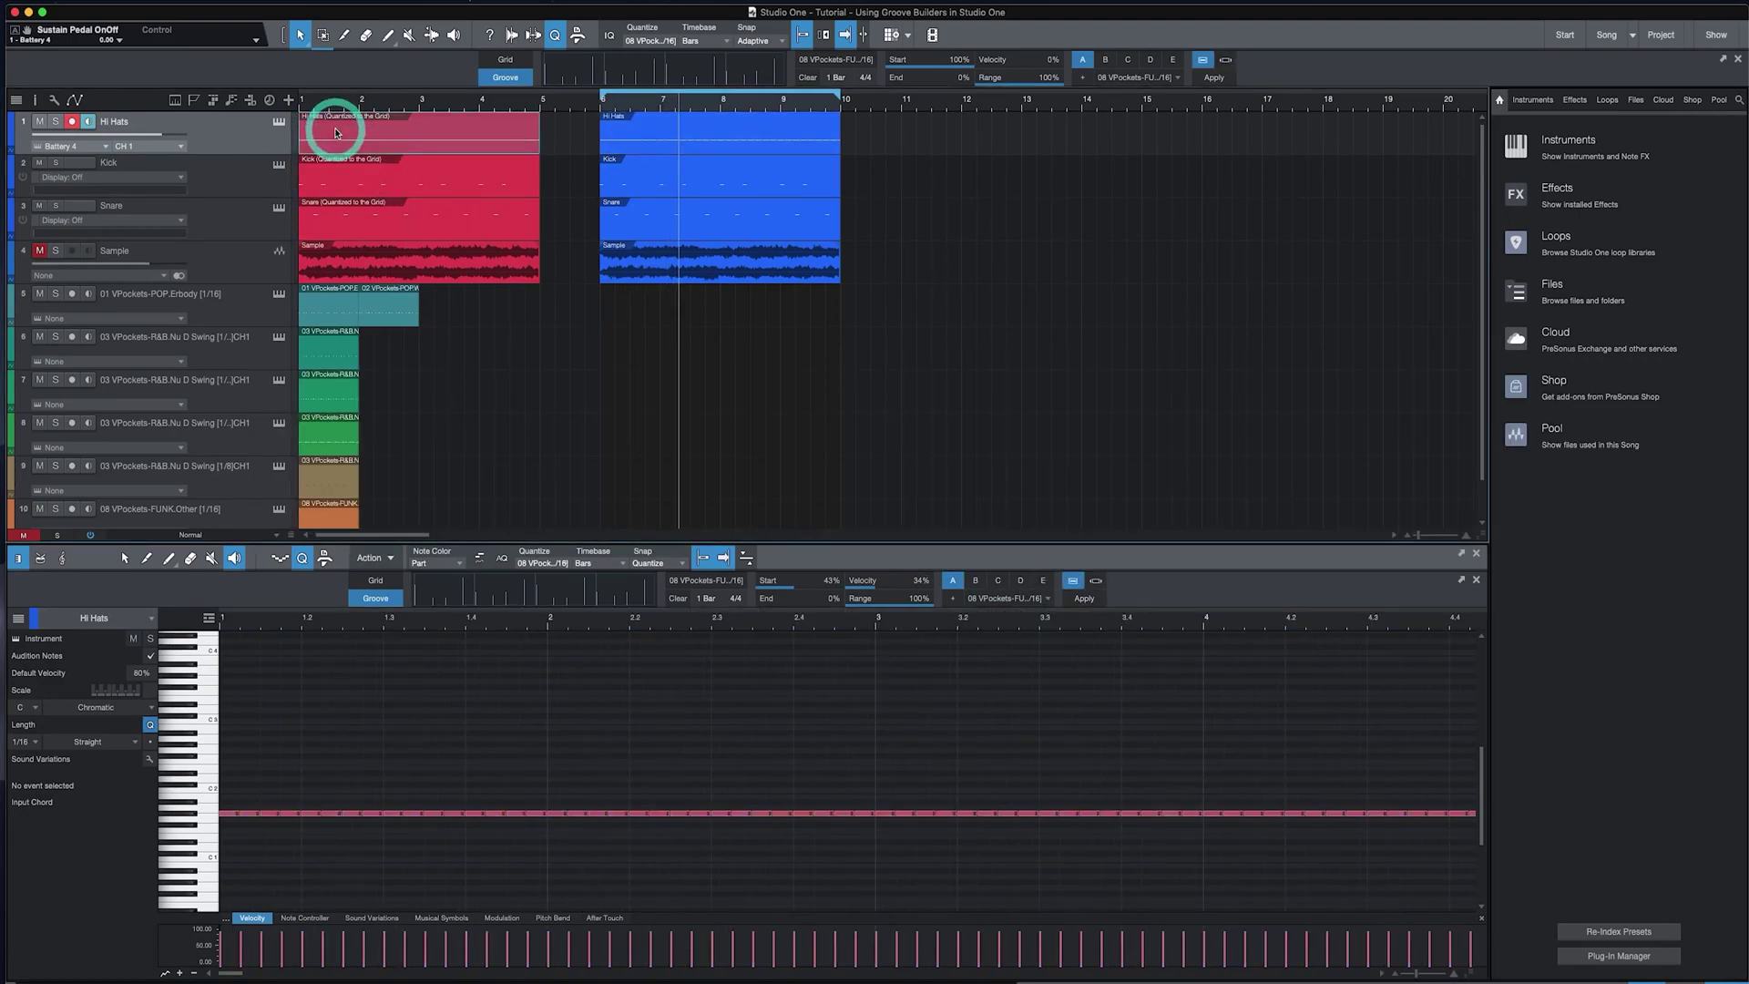
key("p")
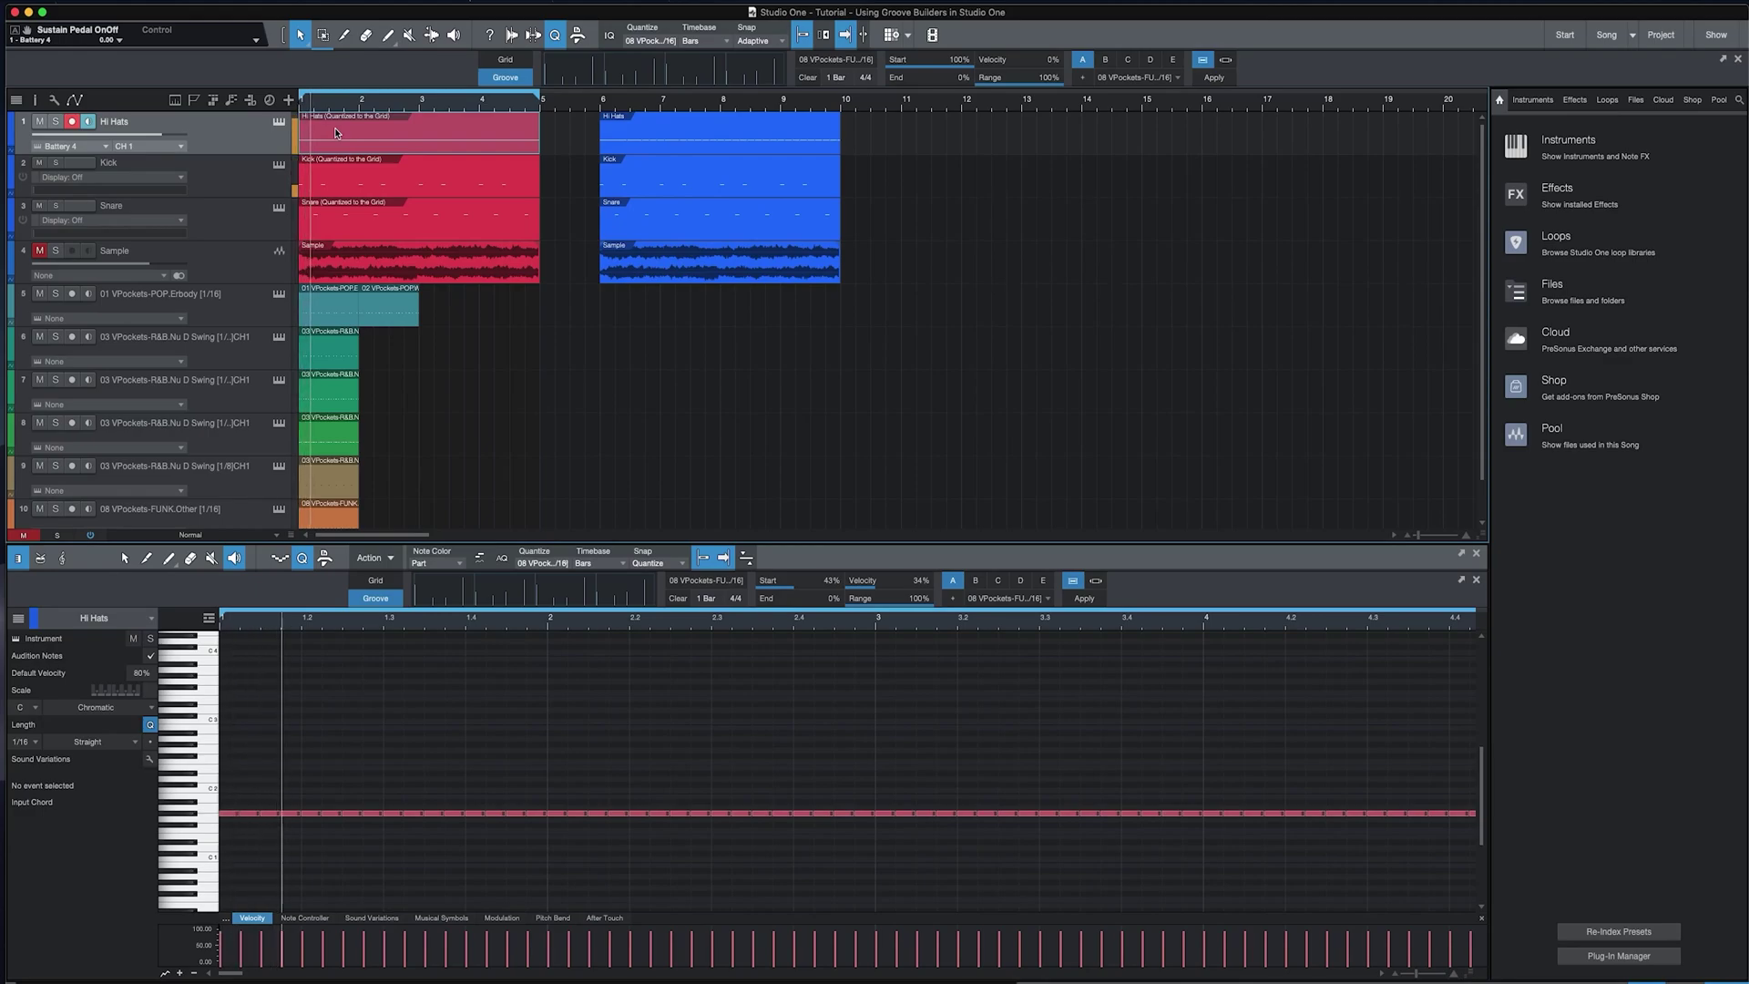
left_click(638, 164)
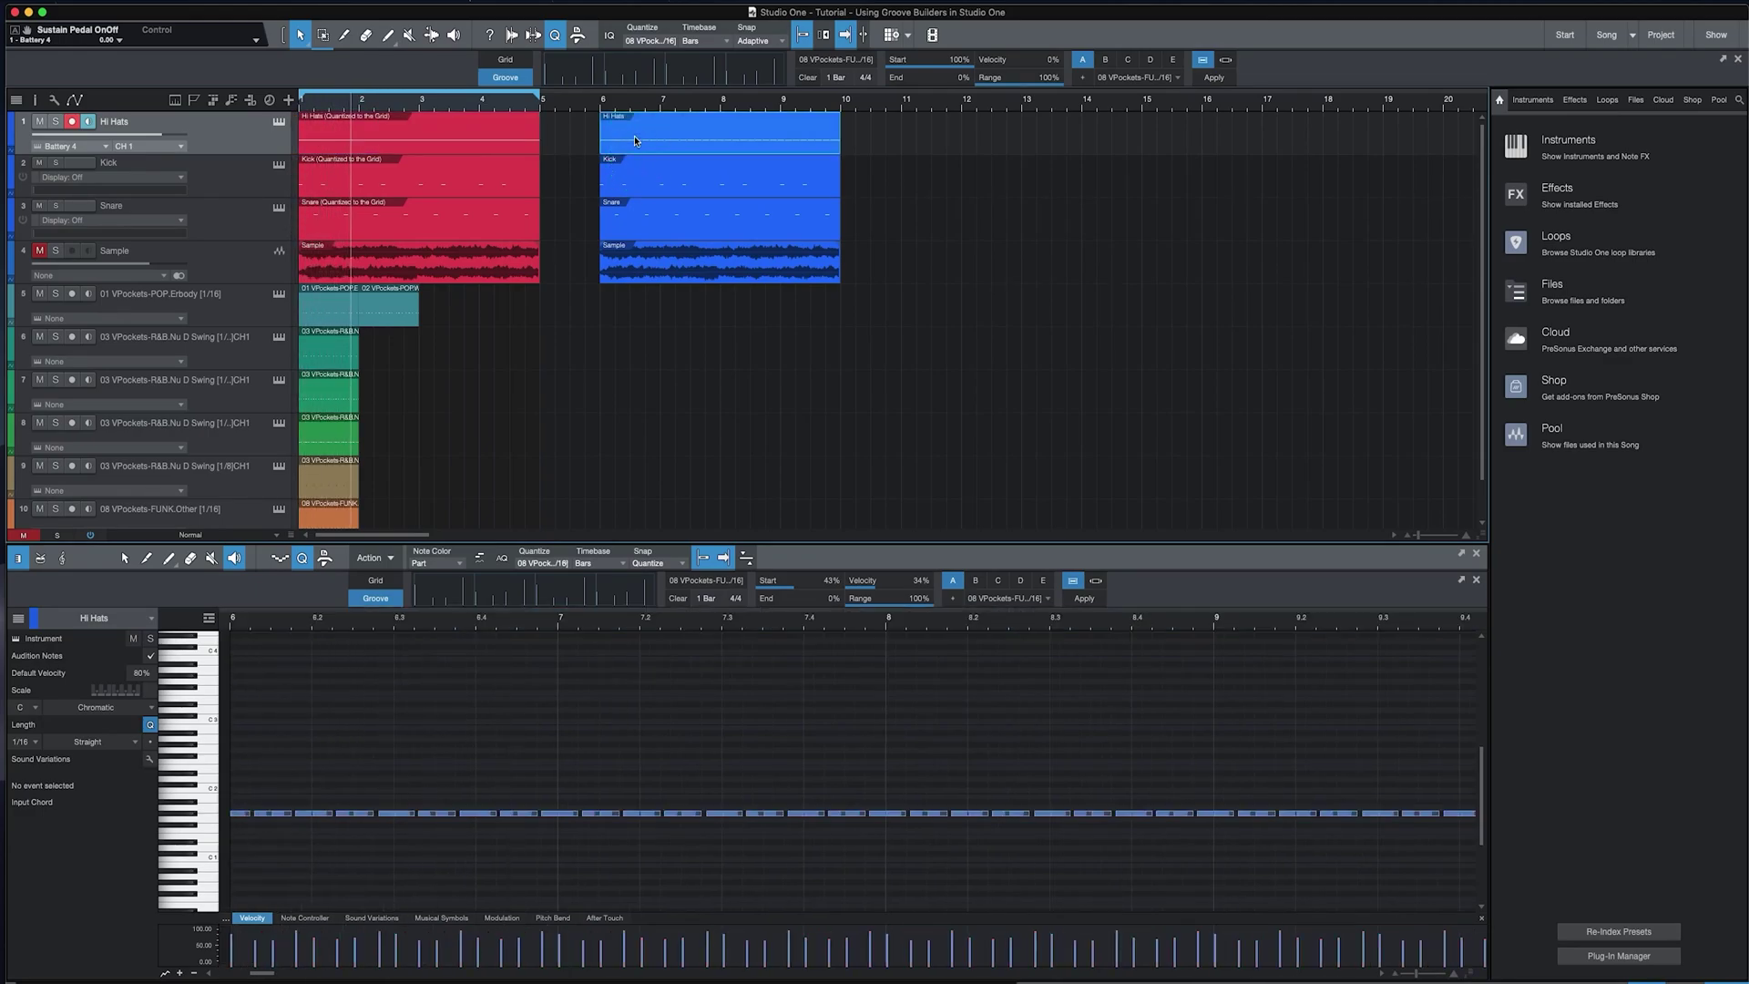
key("p")
key("space")
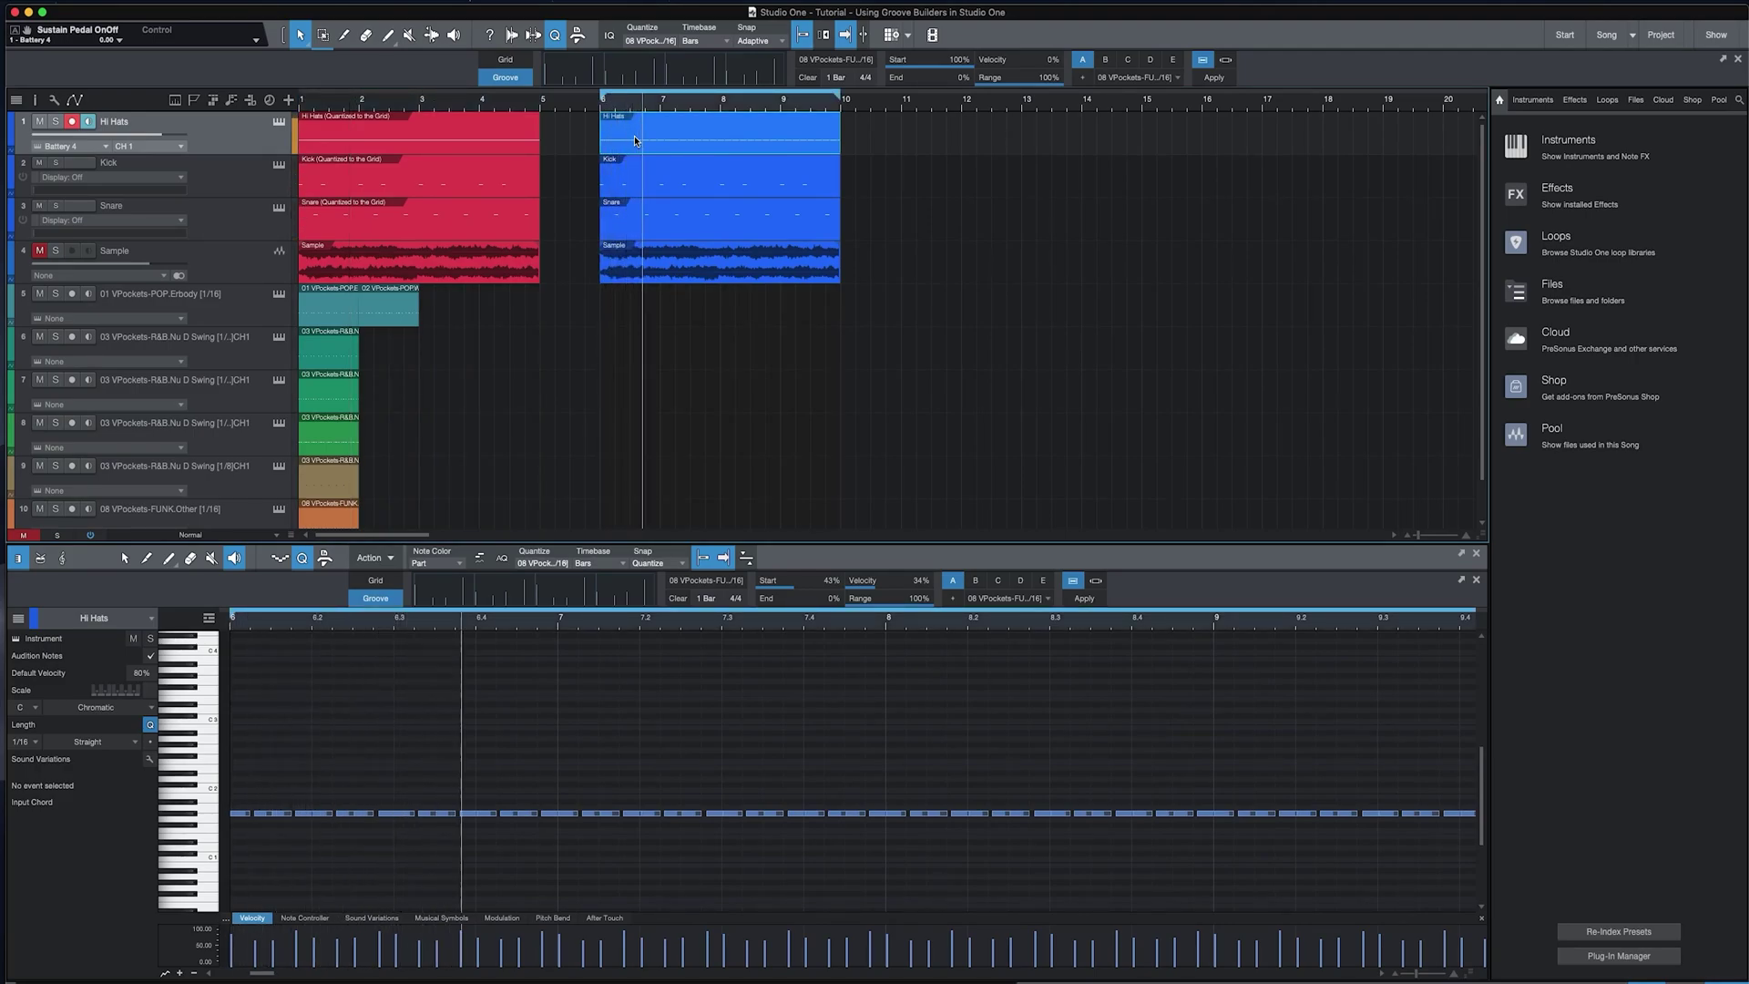
left_click(656, 157)
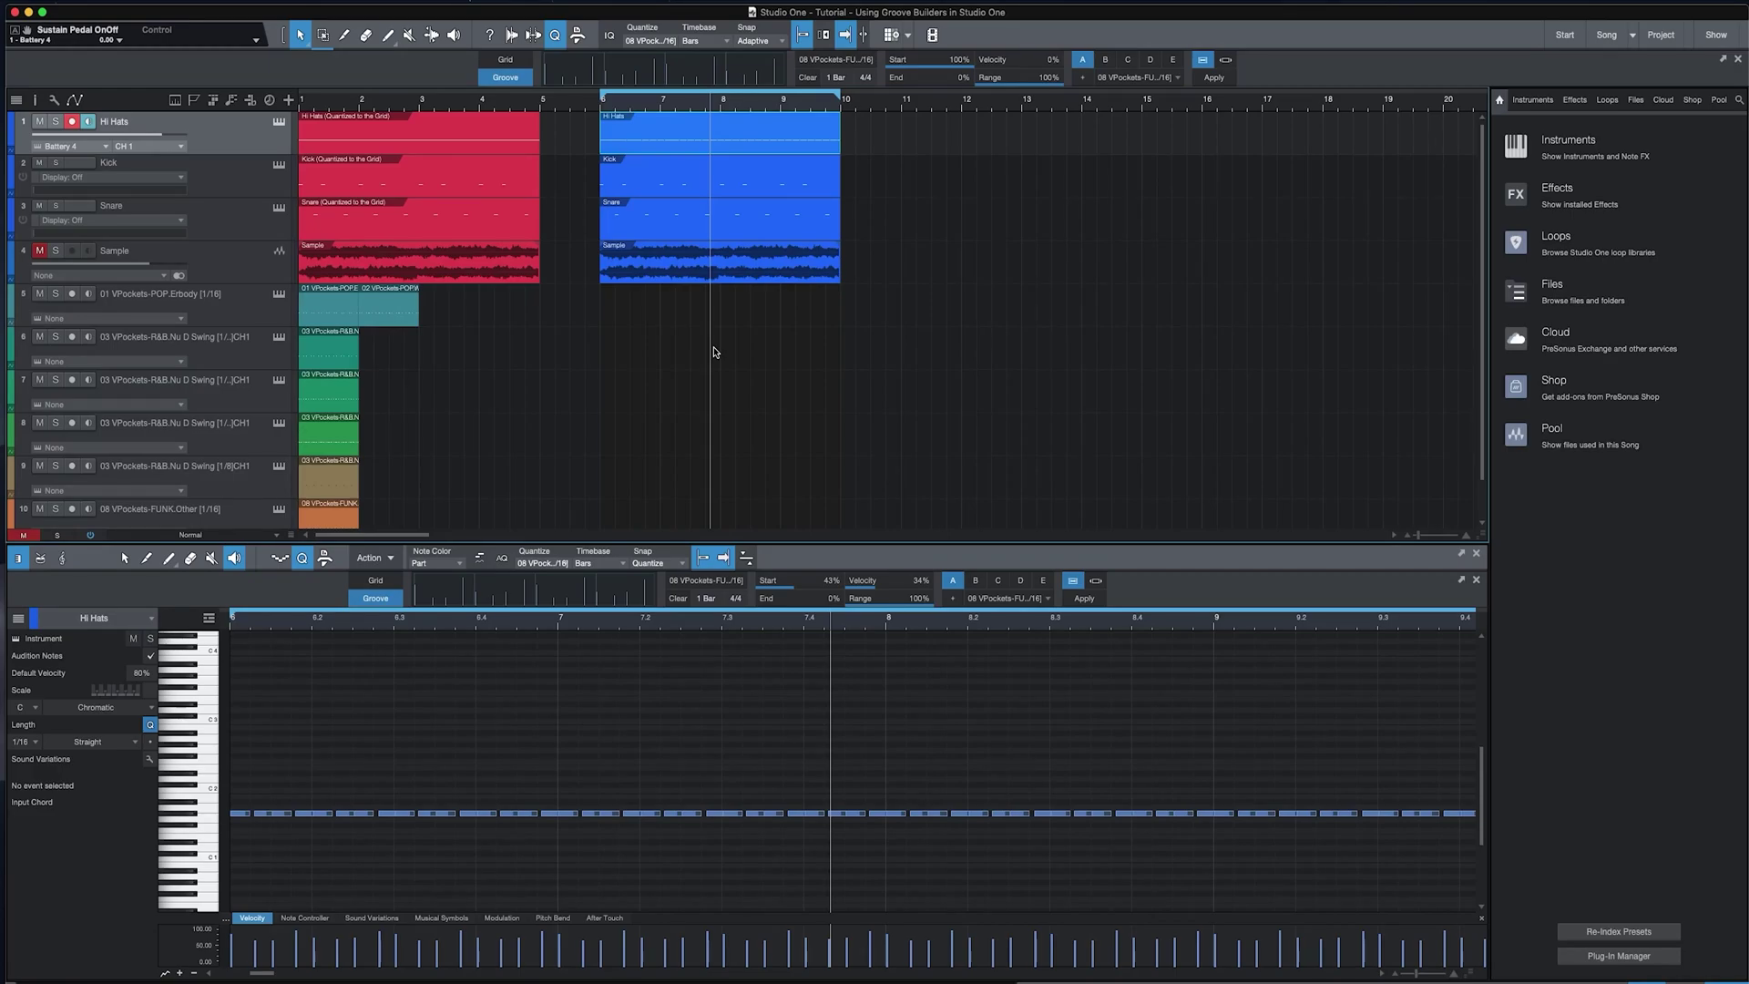
Select the bar-6 Kick part and choose the 02 VPockets-POP.Wifey [1/16] groove.
left_click(653, 182)
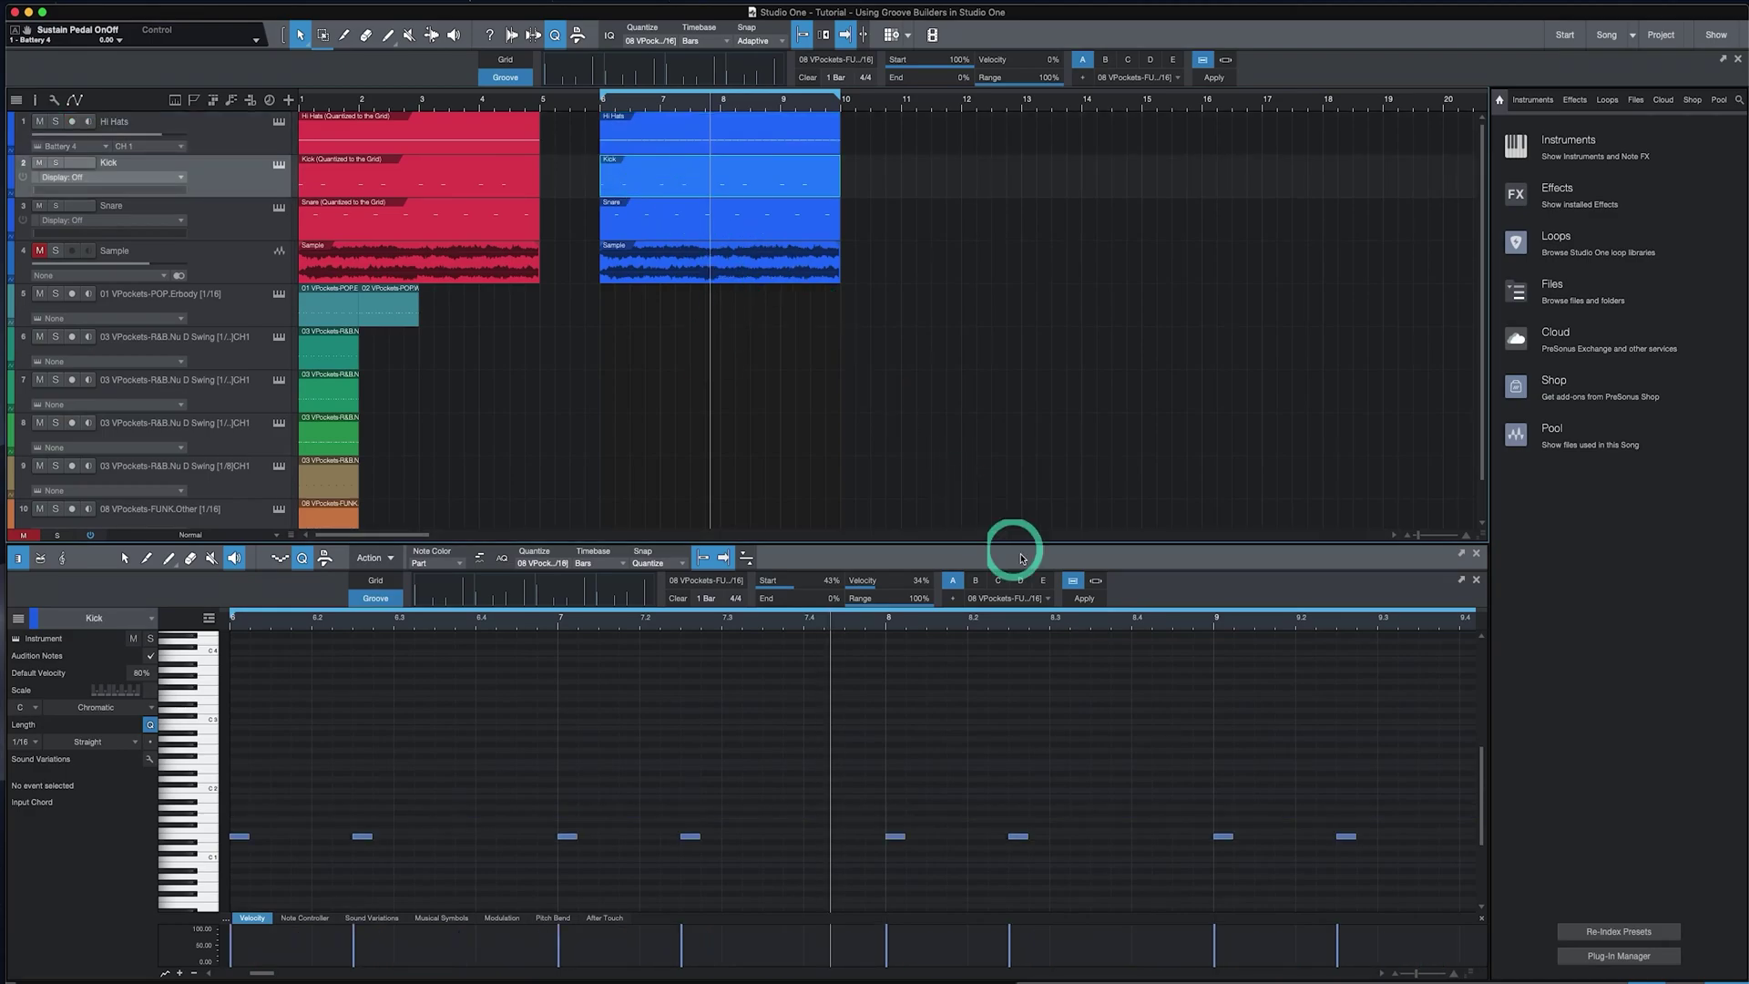
left_click(1039, 598)
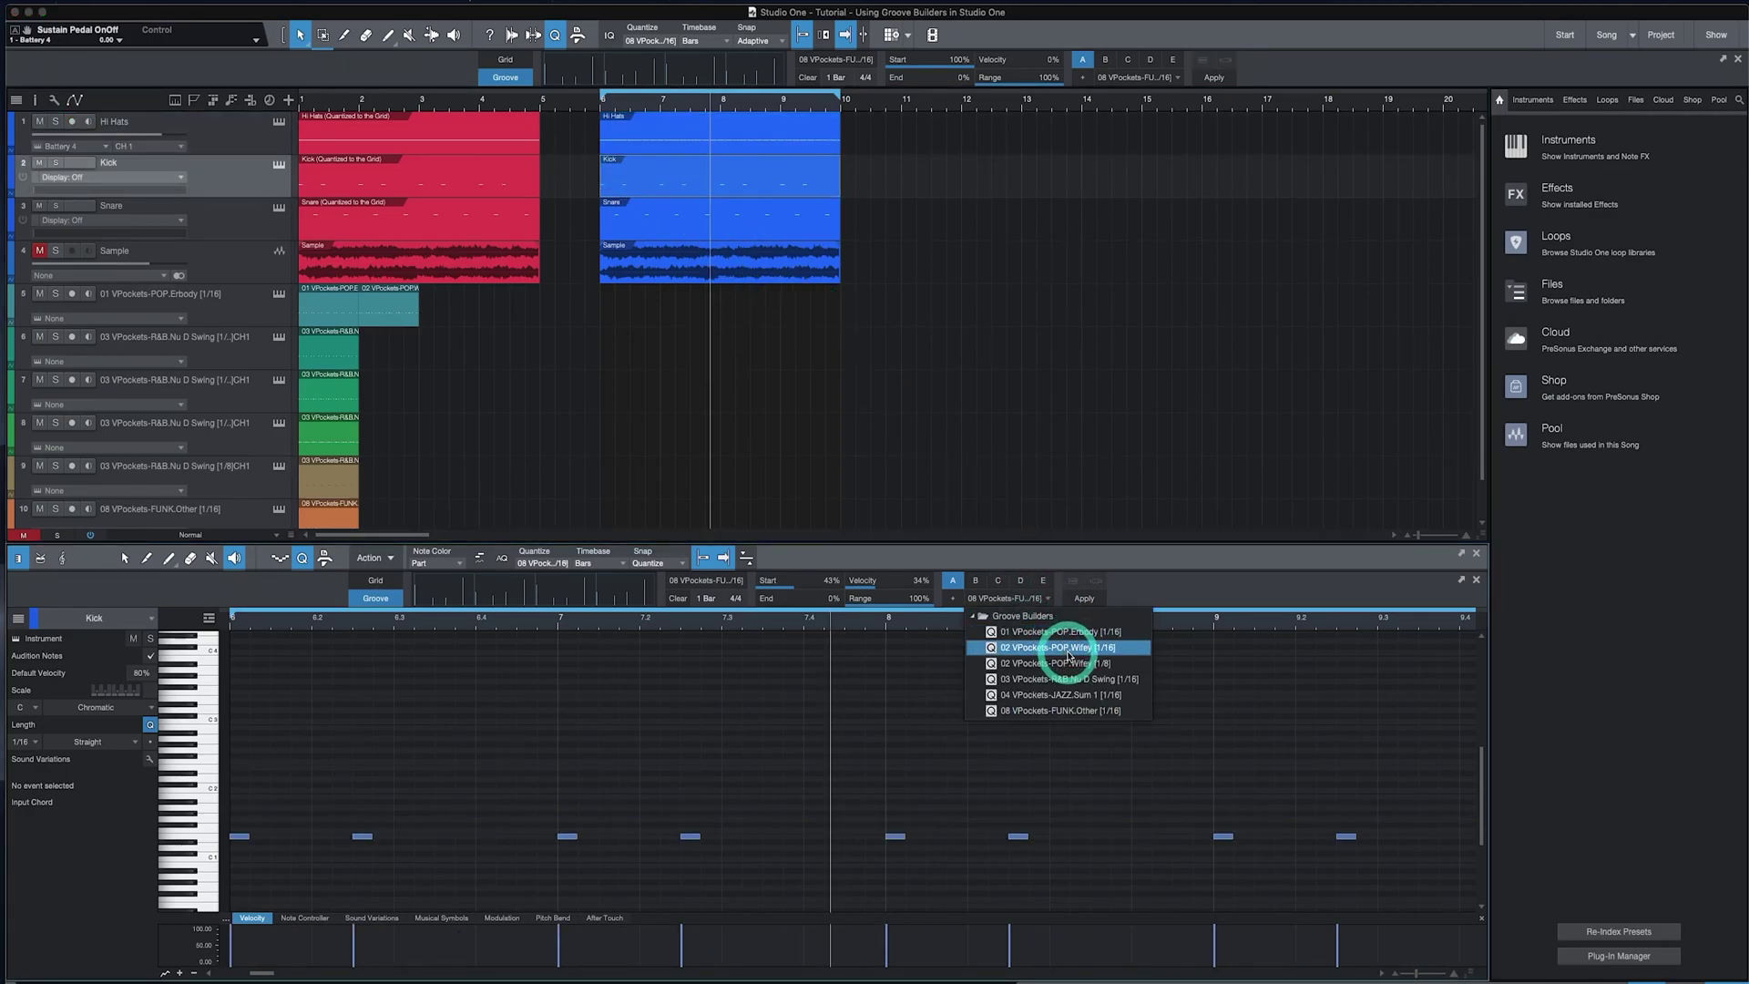
left_click(1069, 656)
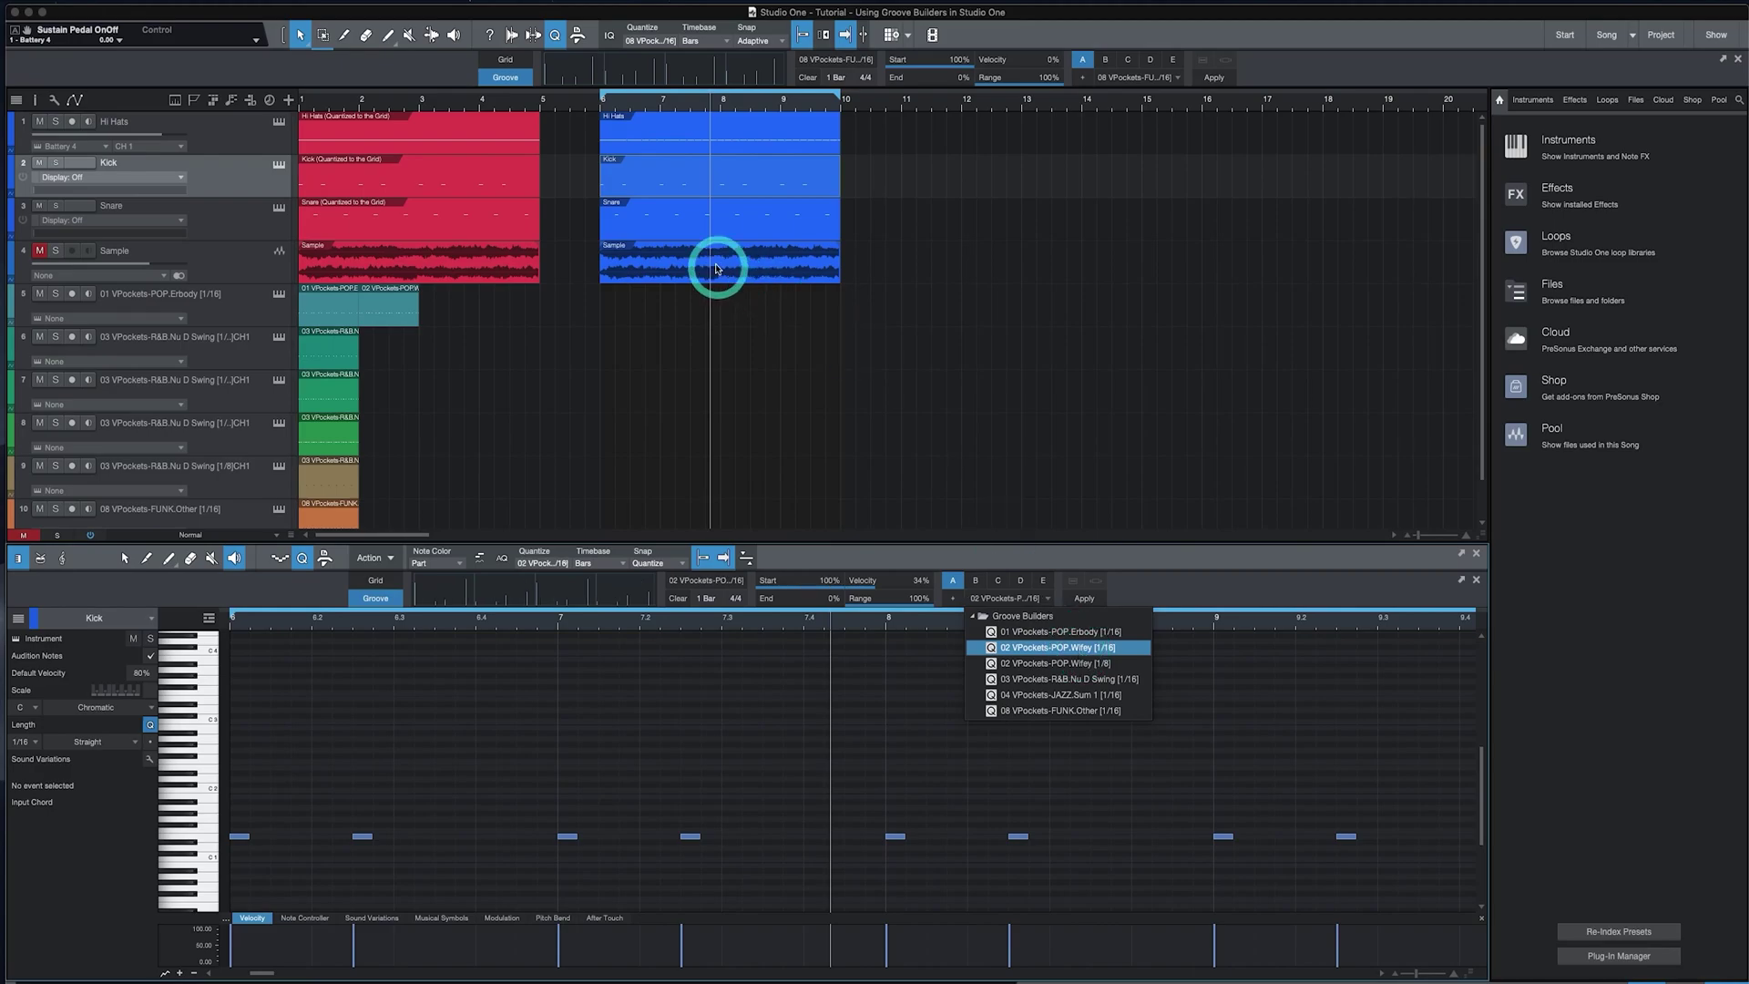
left_click(1046, 594)
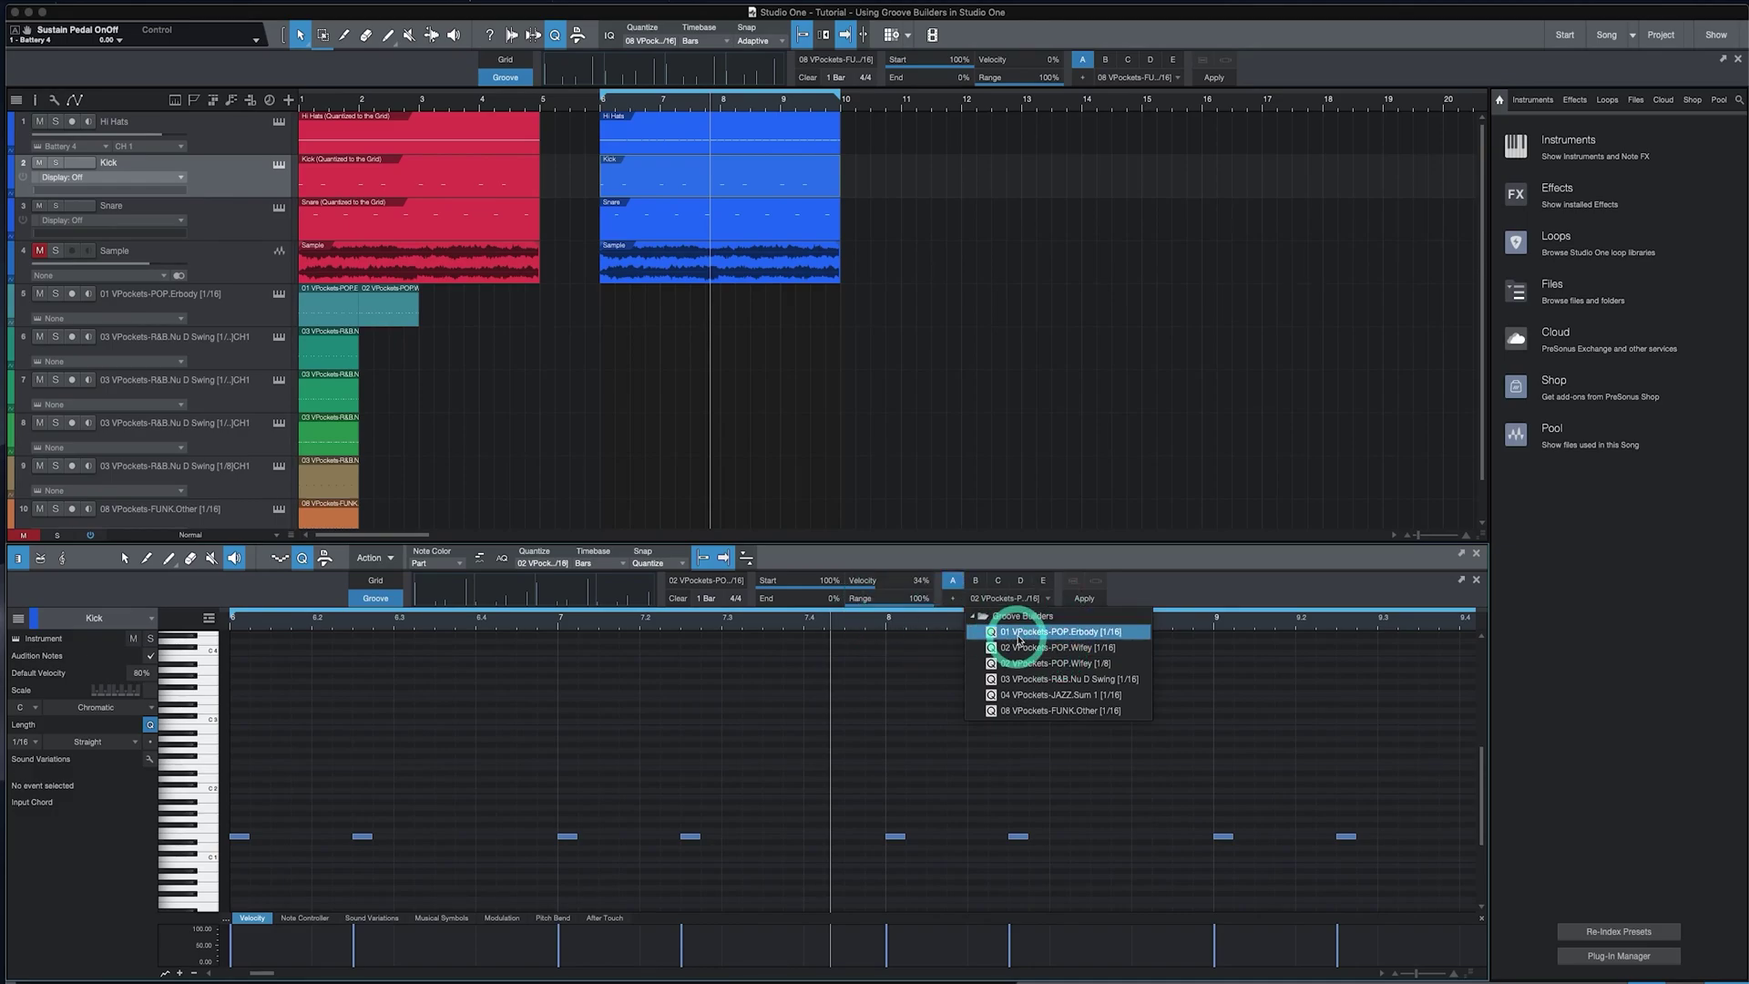
left_click(1028, 661)
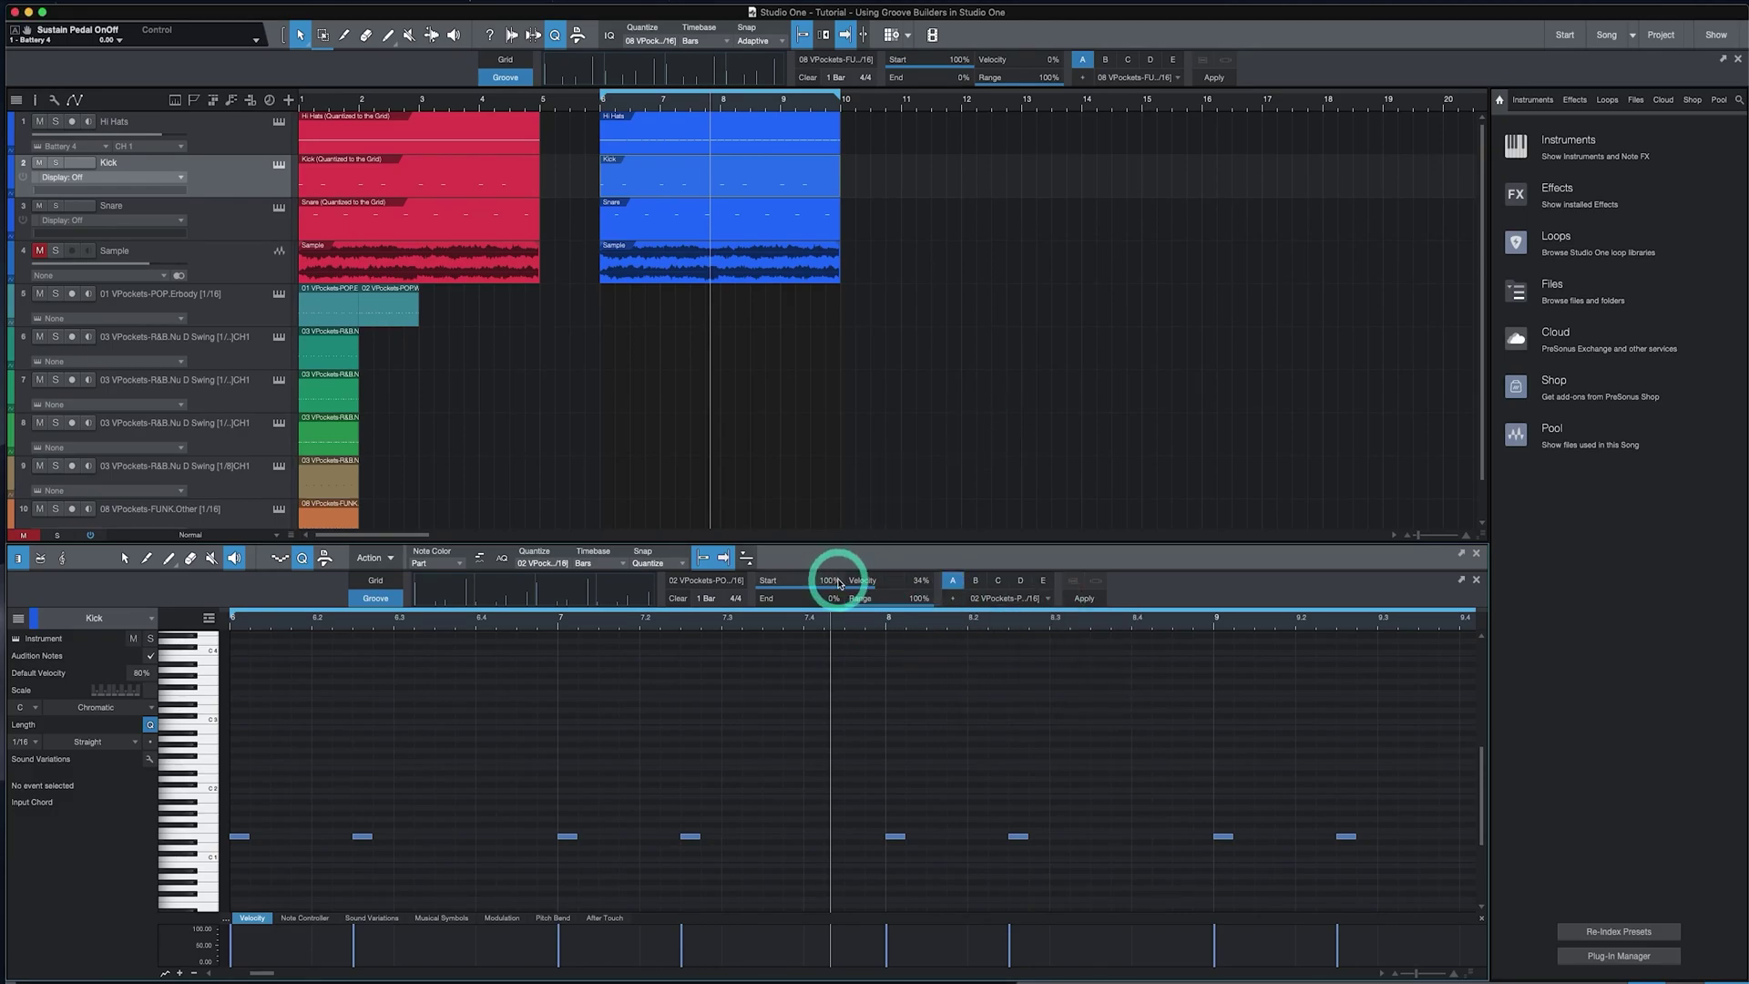
Set groove Velocity to 0% and Start to 67%, then apply it to the kick.
left_click_drag(834, 583, 734, 605)
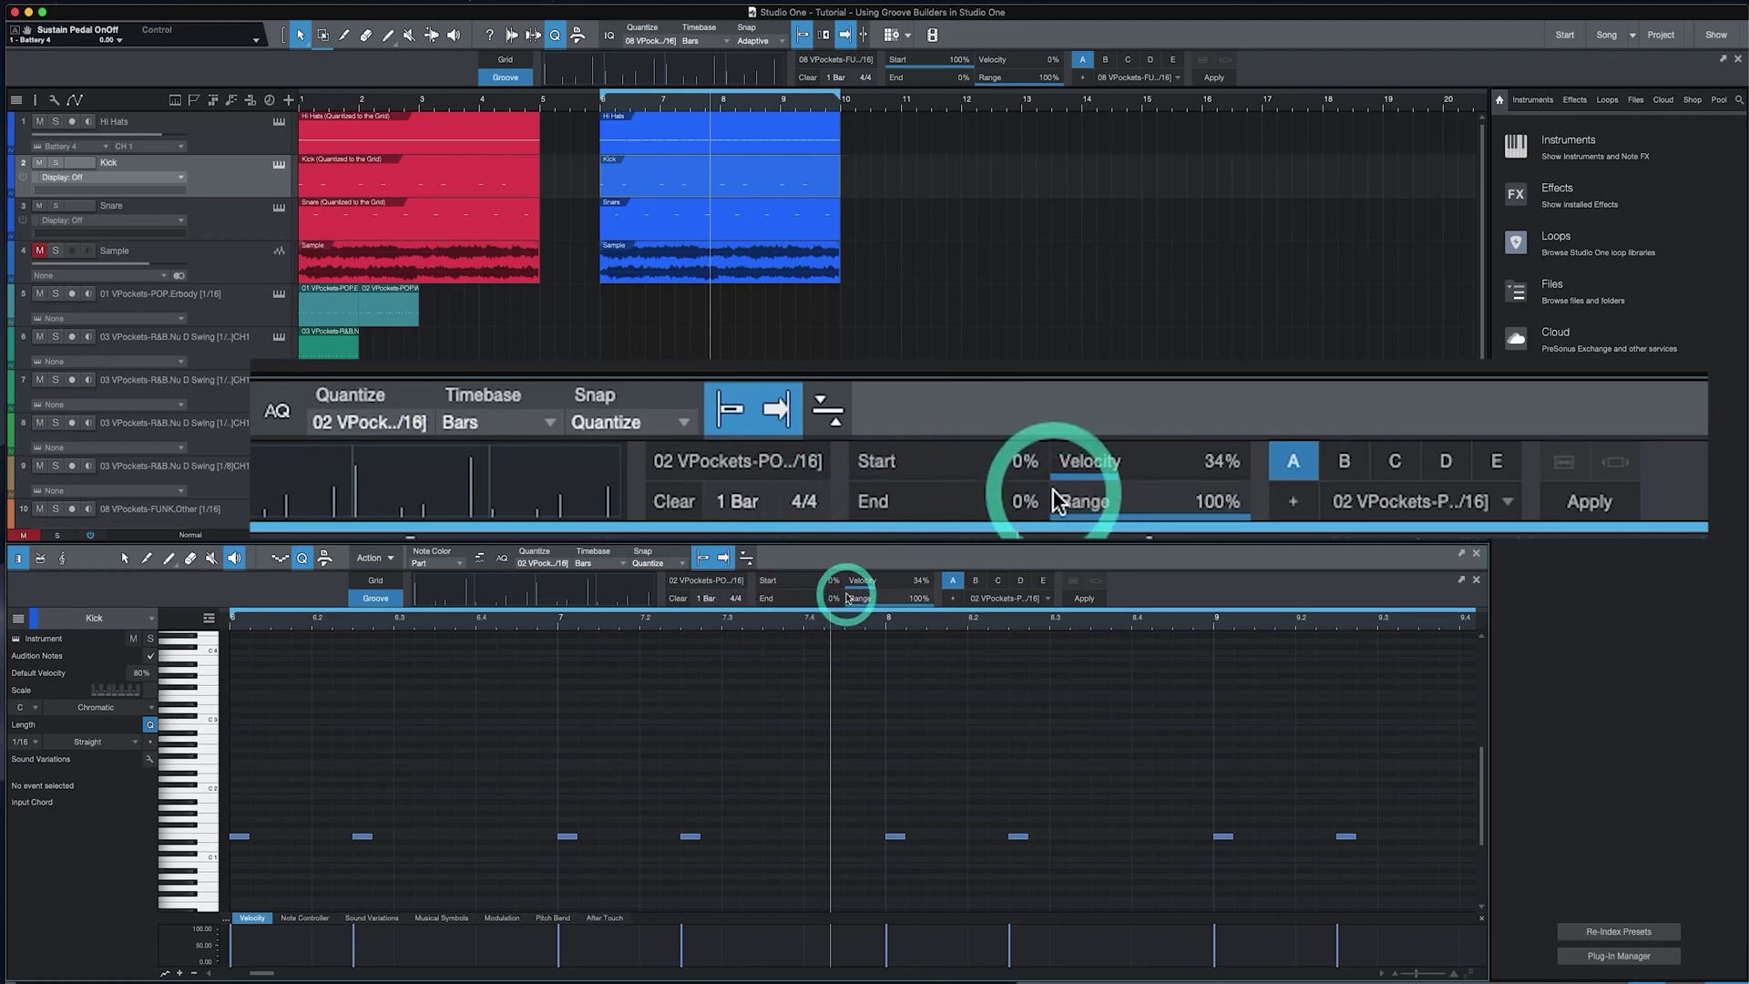
left_click_drag(864, 584, 814, 600)
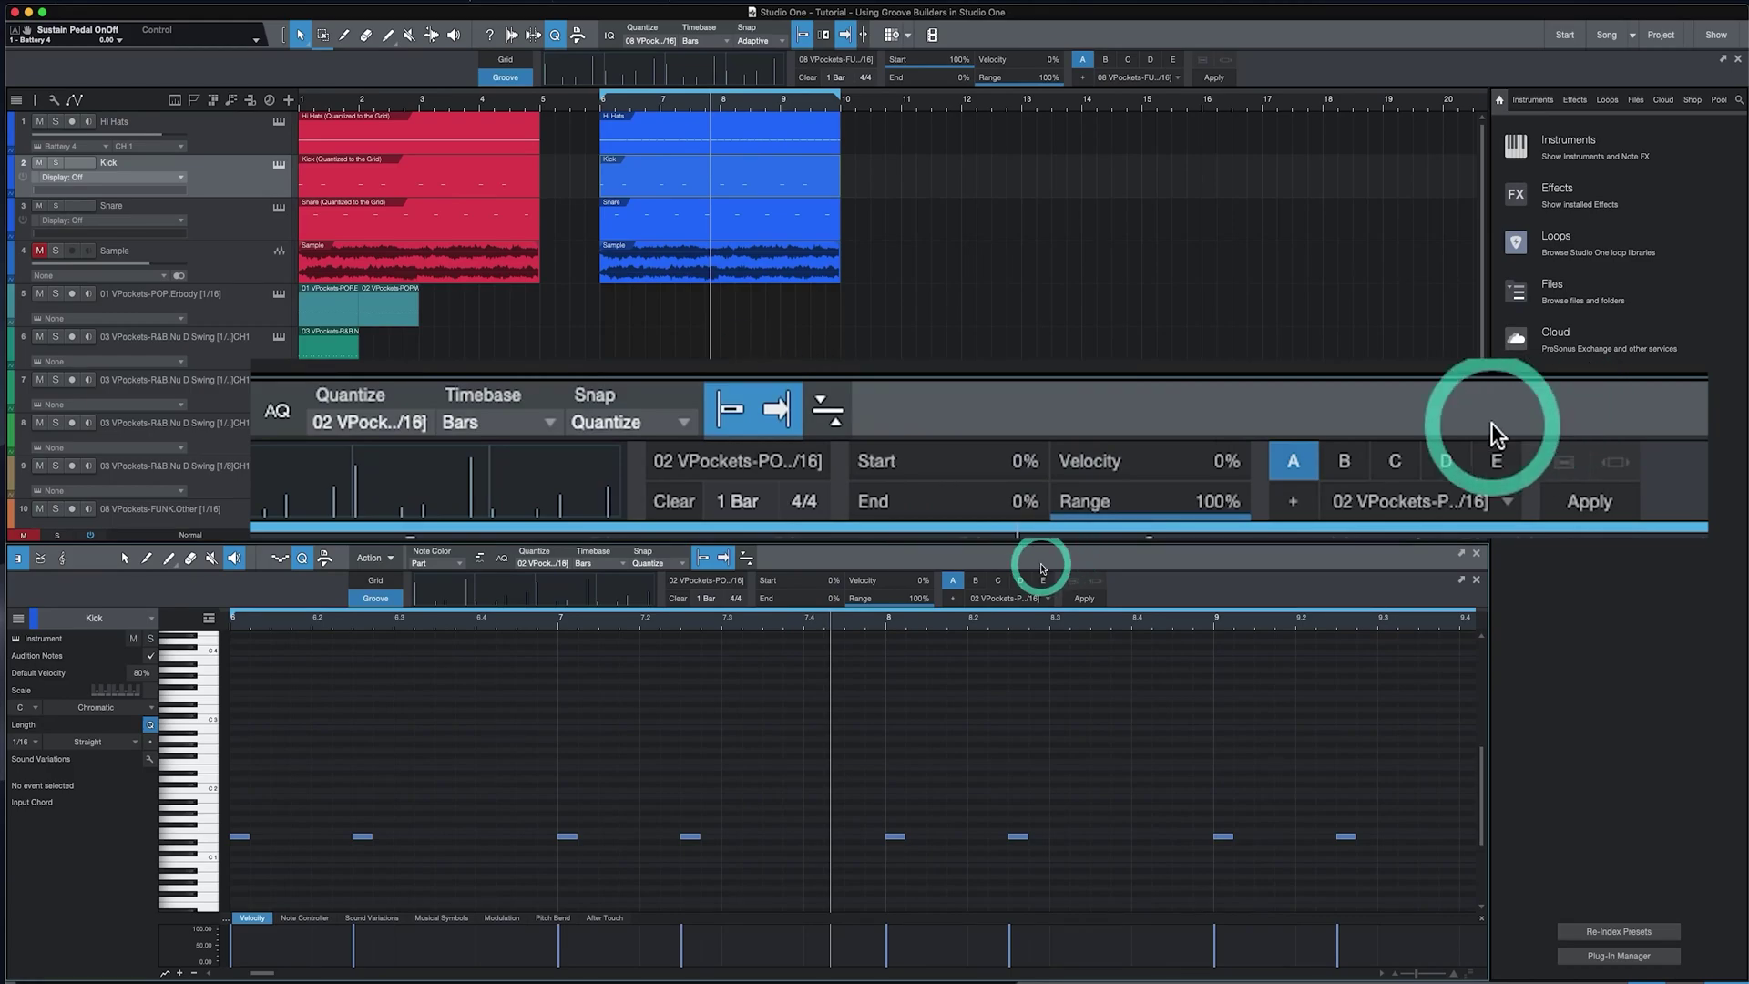
key("space")
left_click_drag(768, 589, 1087, 650)
left_click(1084, 599)
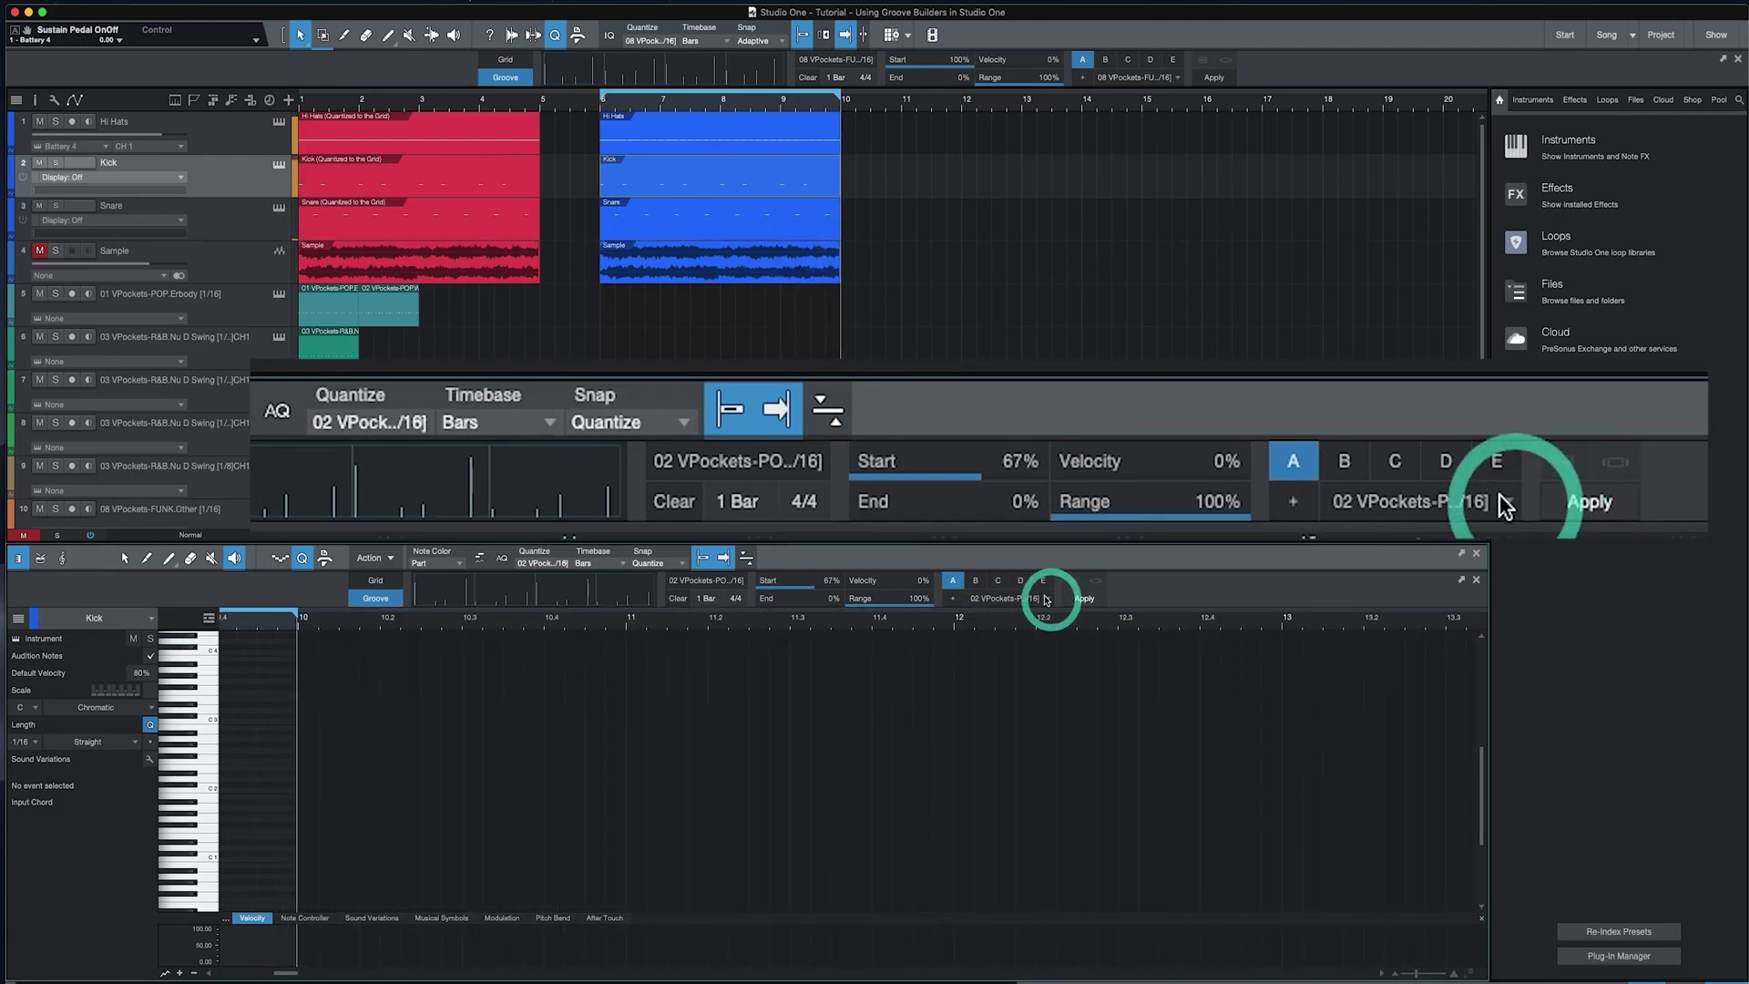
Reselect the Kick lane in the blue part and apply the groove again.
left_click(1189, 381)
left_click(639, 225)
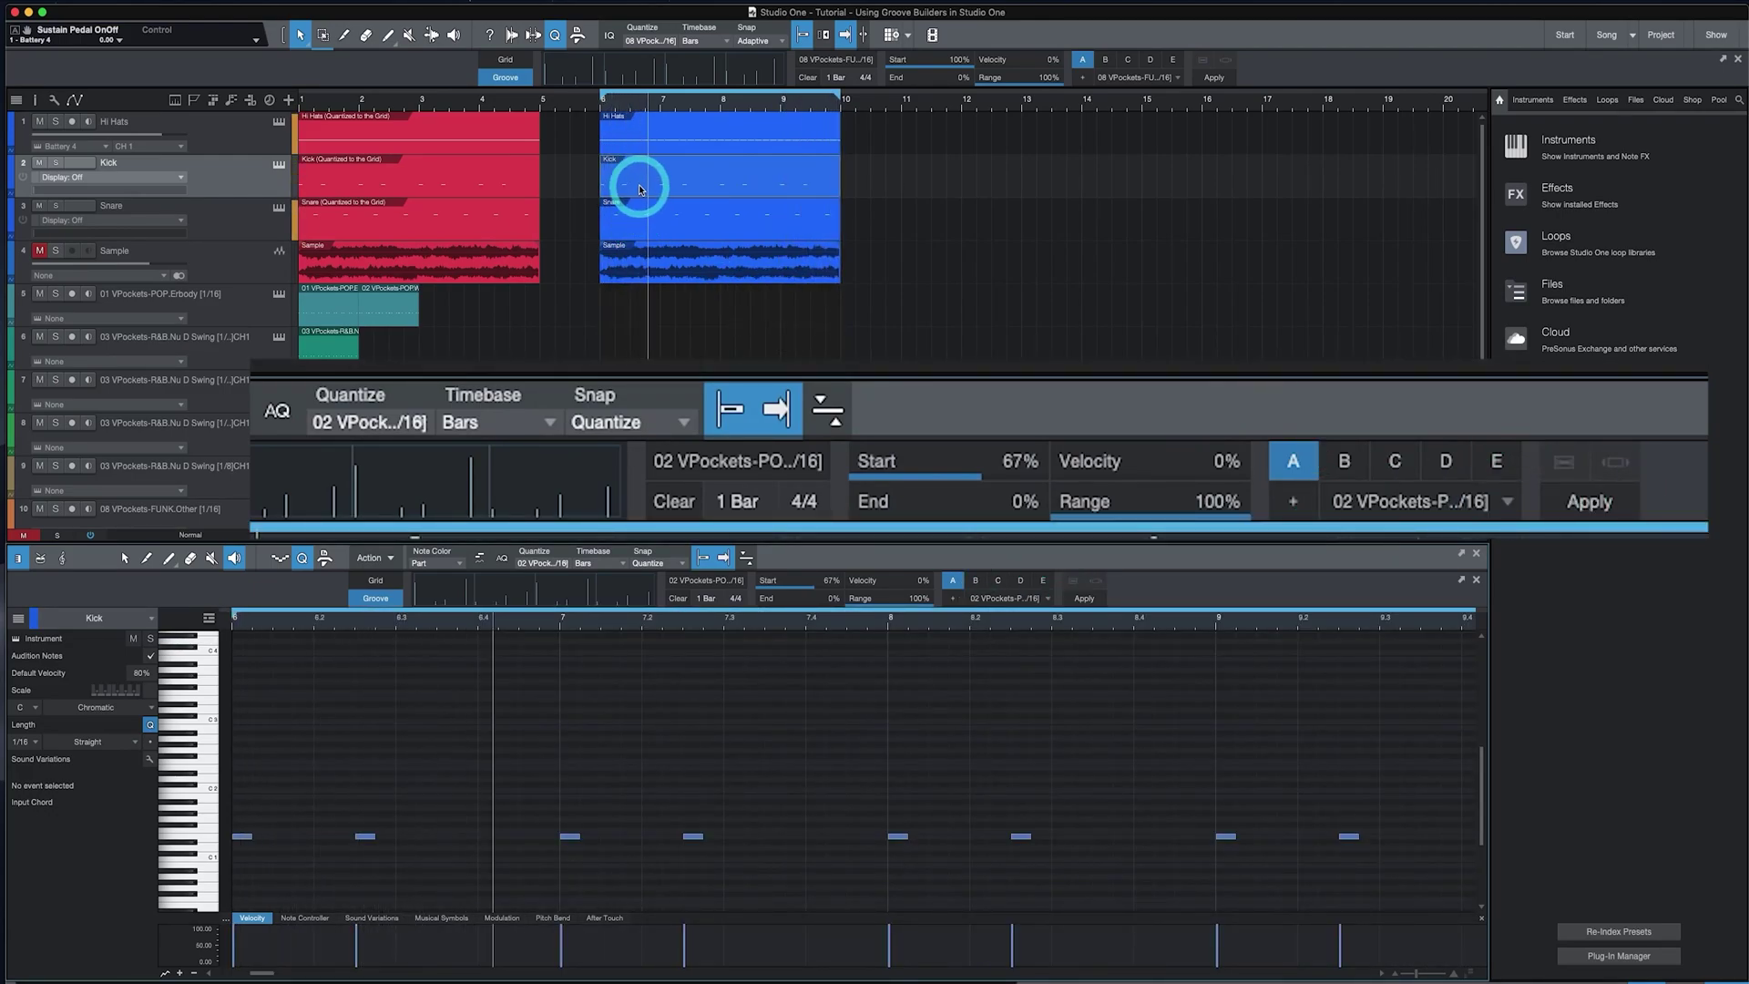
left_click(655, 211)
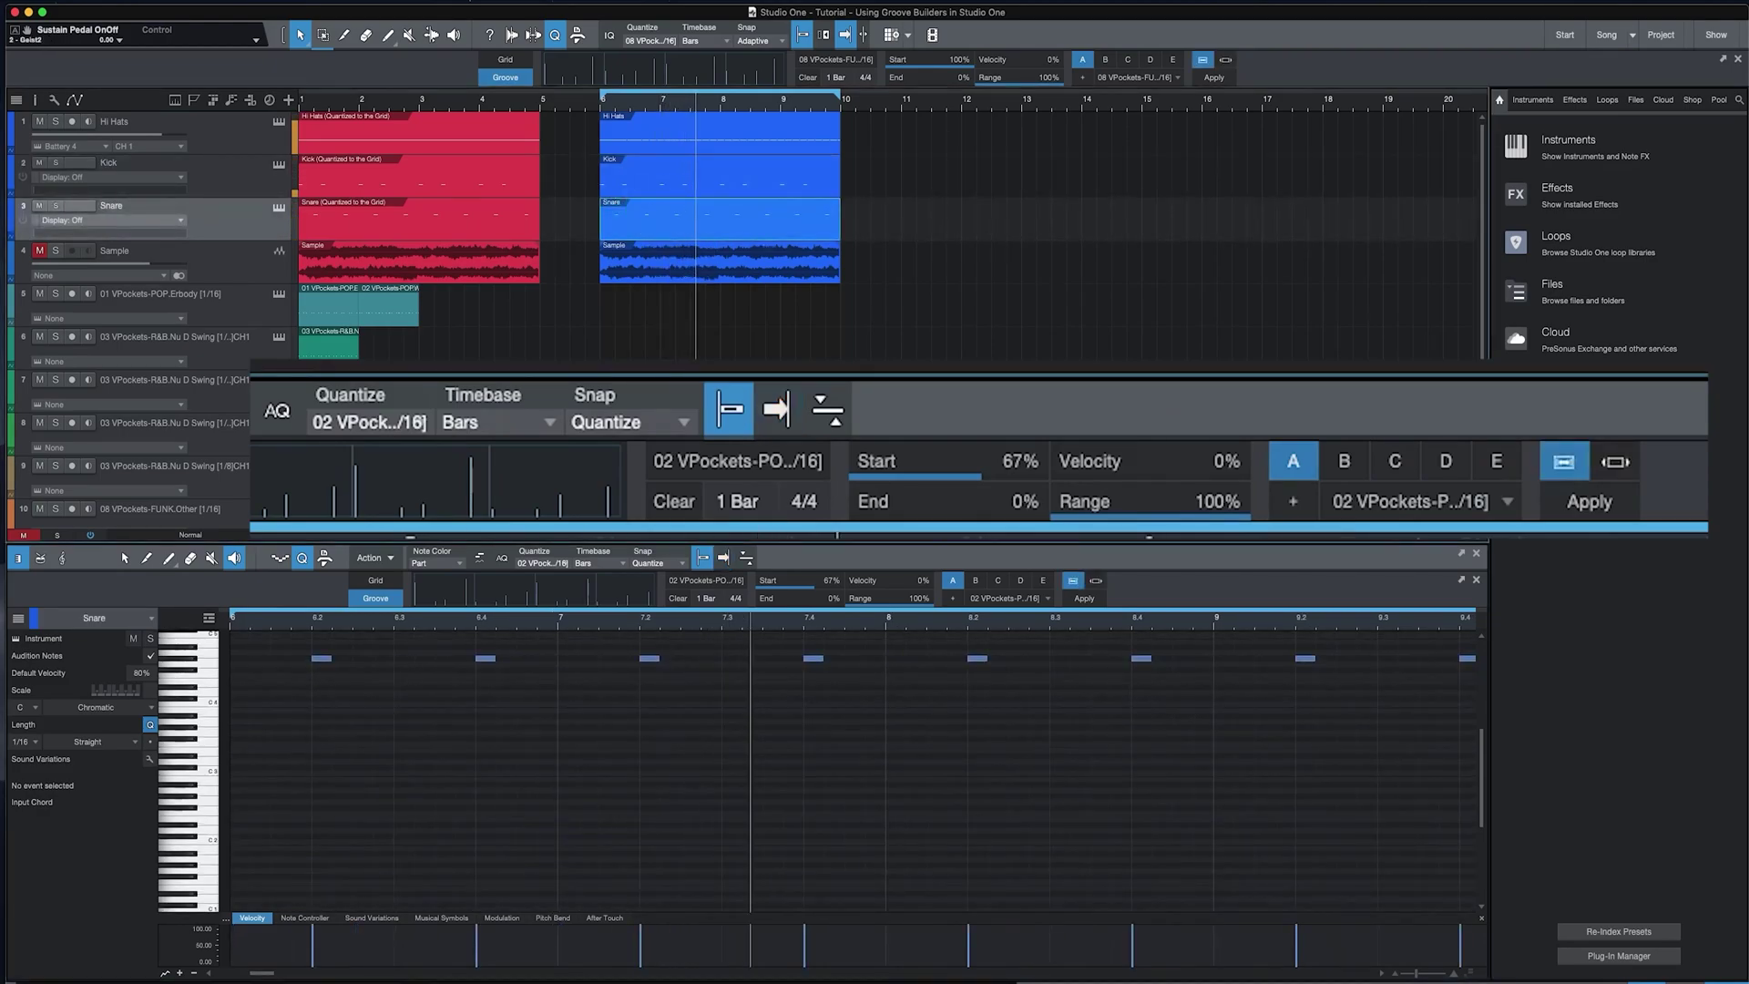
left_click(652, 179)
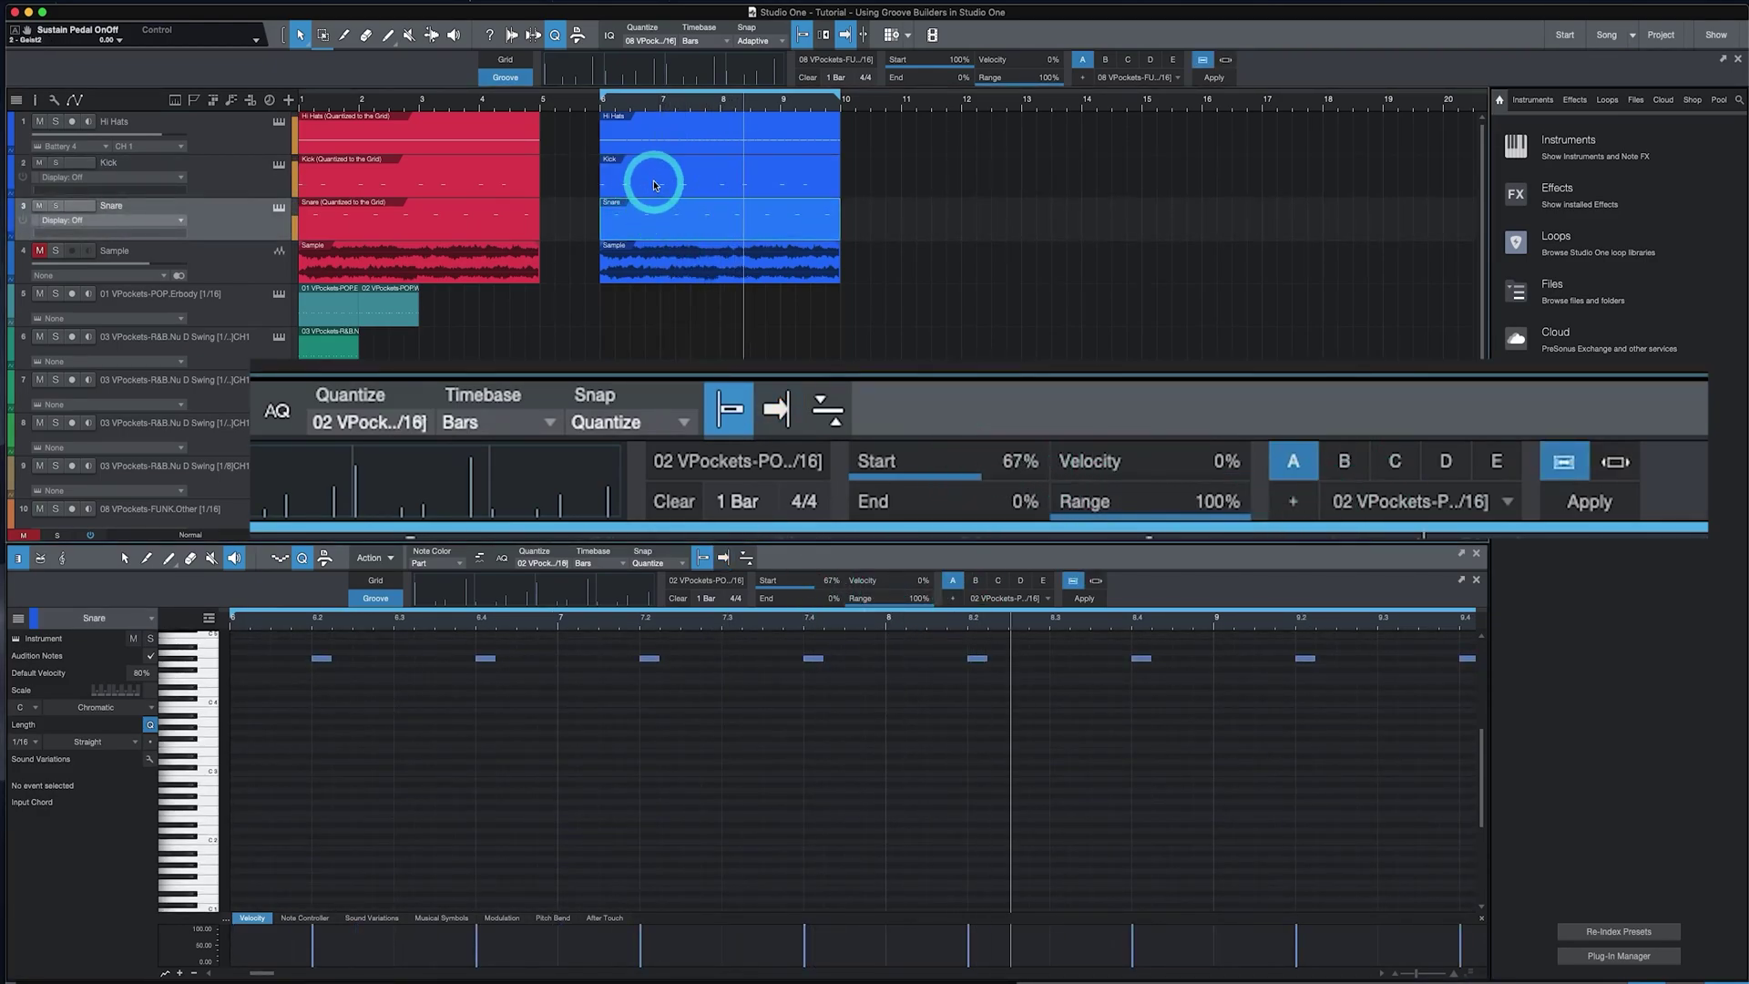
left_click(1062, 569)
left_click(1075, 596)
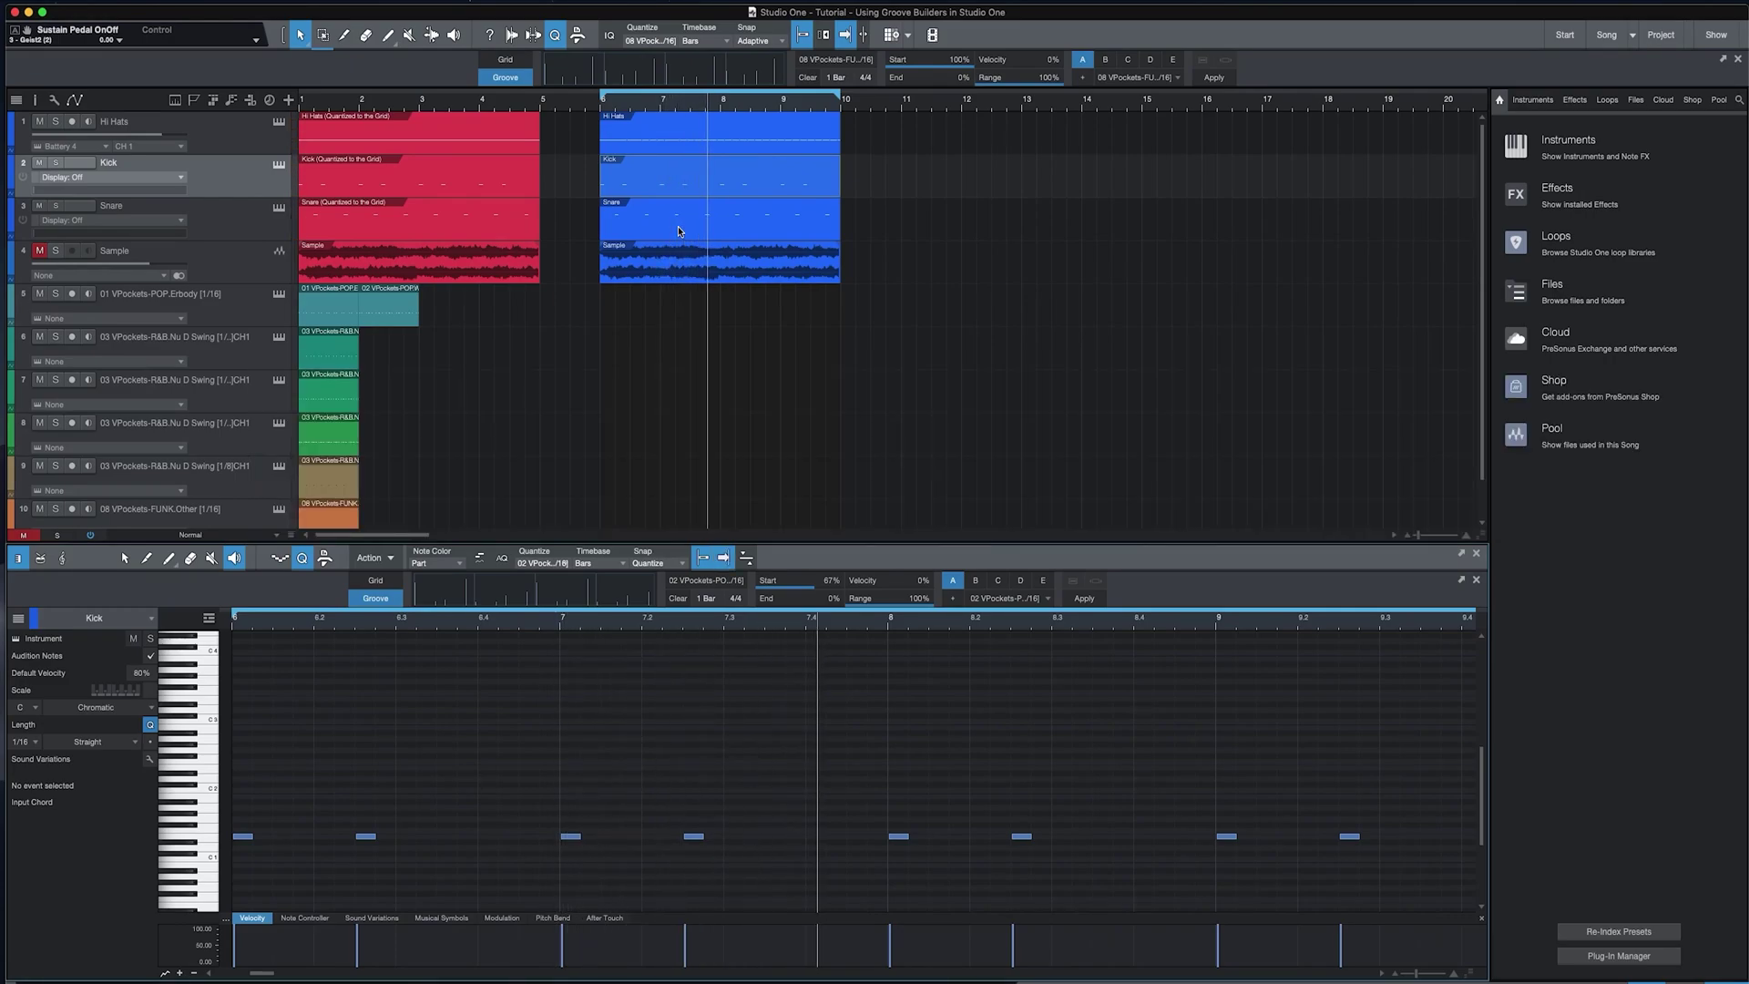
left_click(689, 243)
Loop bars 1–5 over the red quantized parts and play them to compare with the grooved version.
left_click(629, 137)
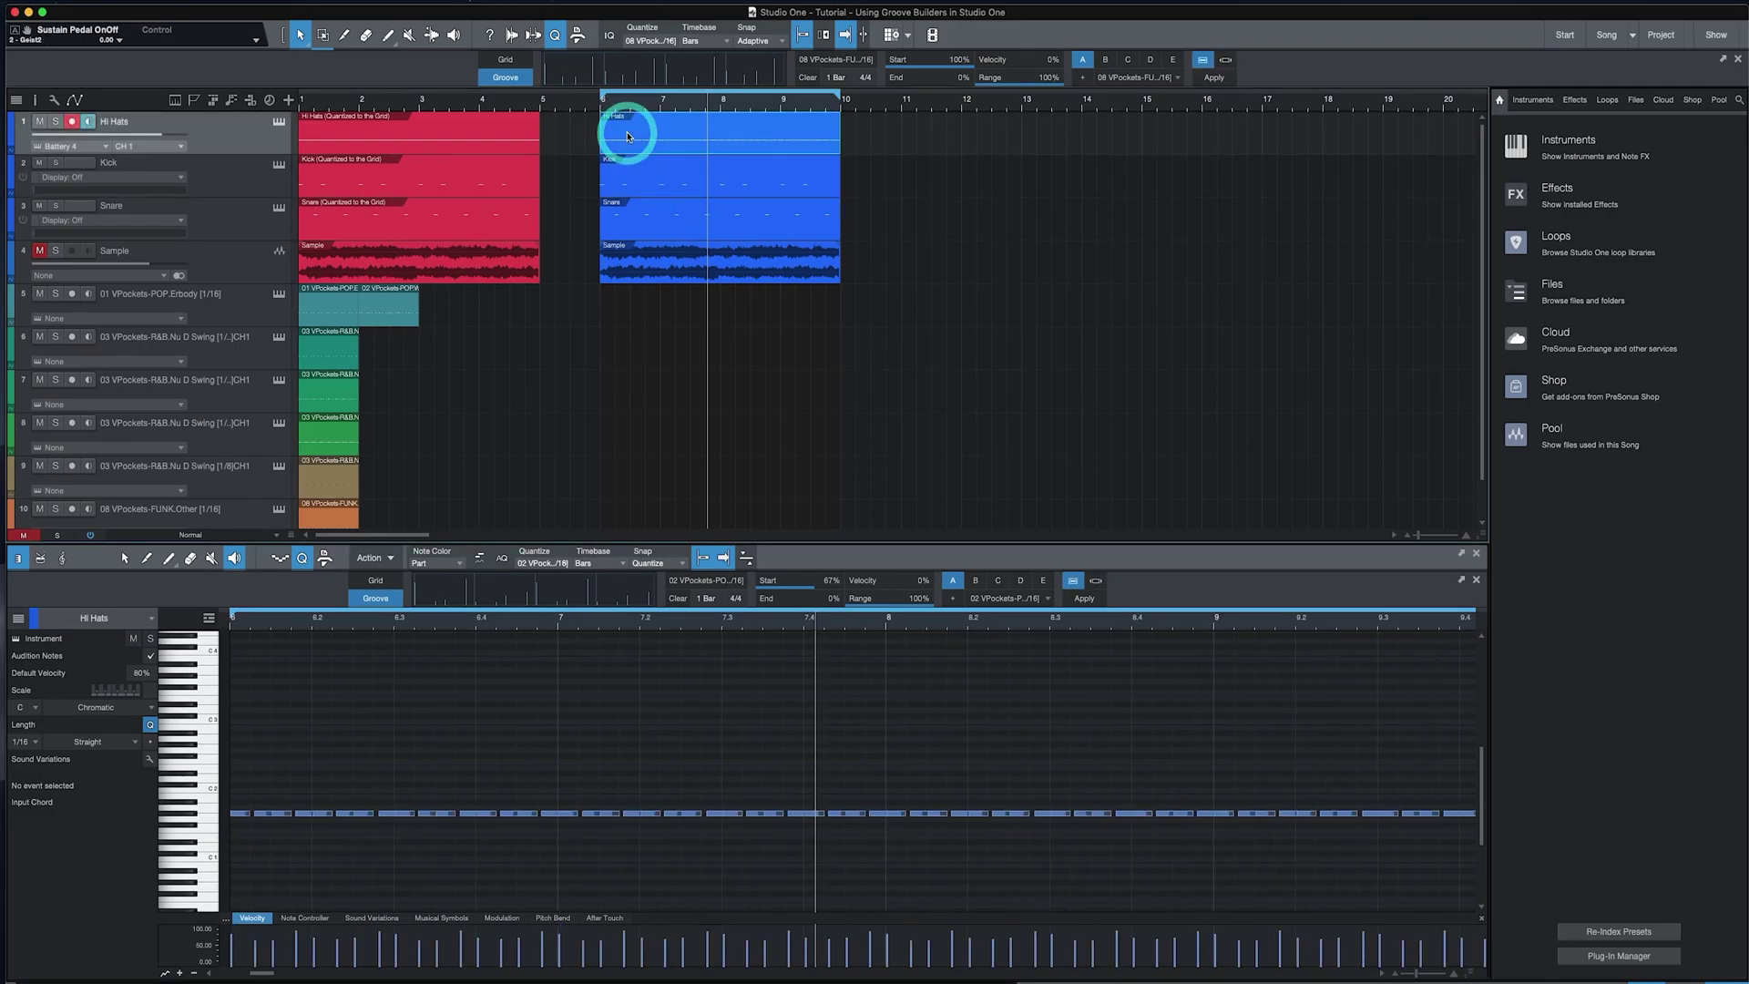
key("space")
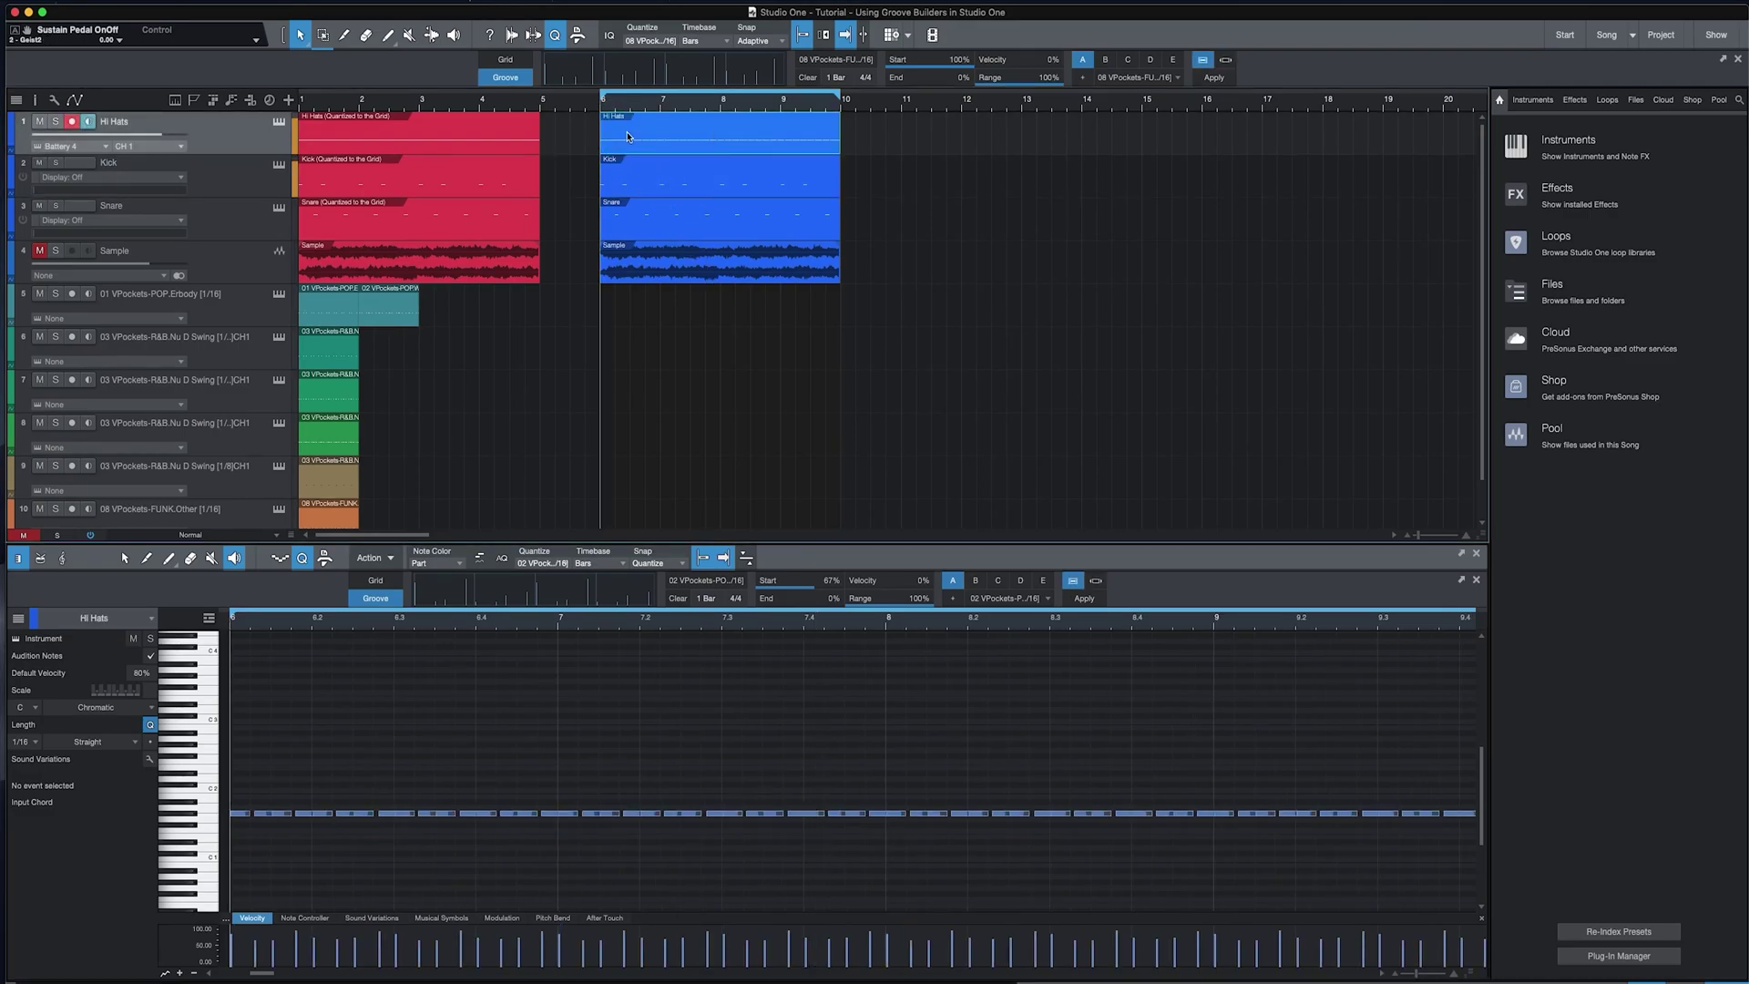
left_click_drag(552, 129, 408, 141)
key("p")
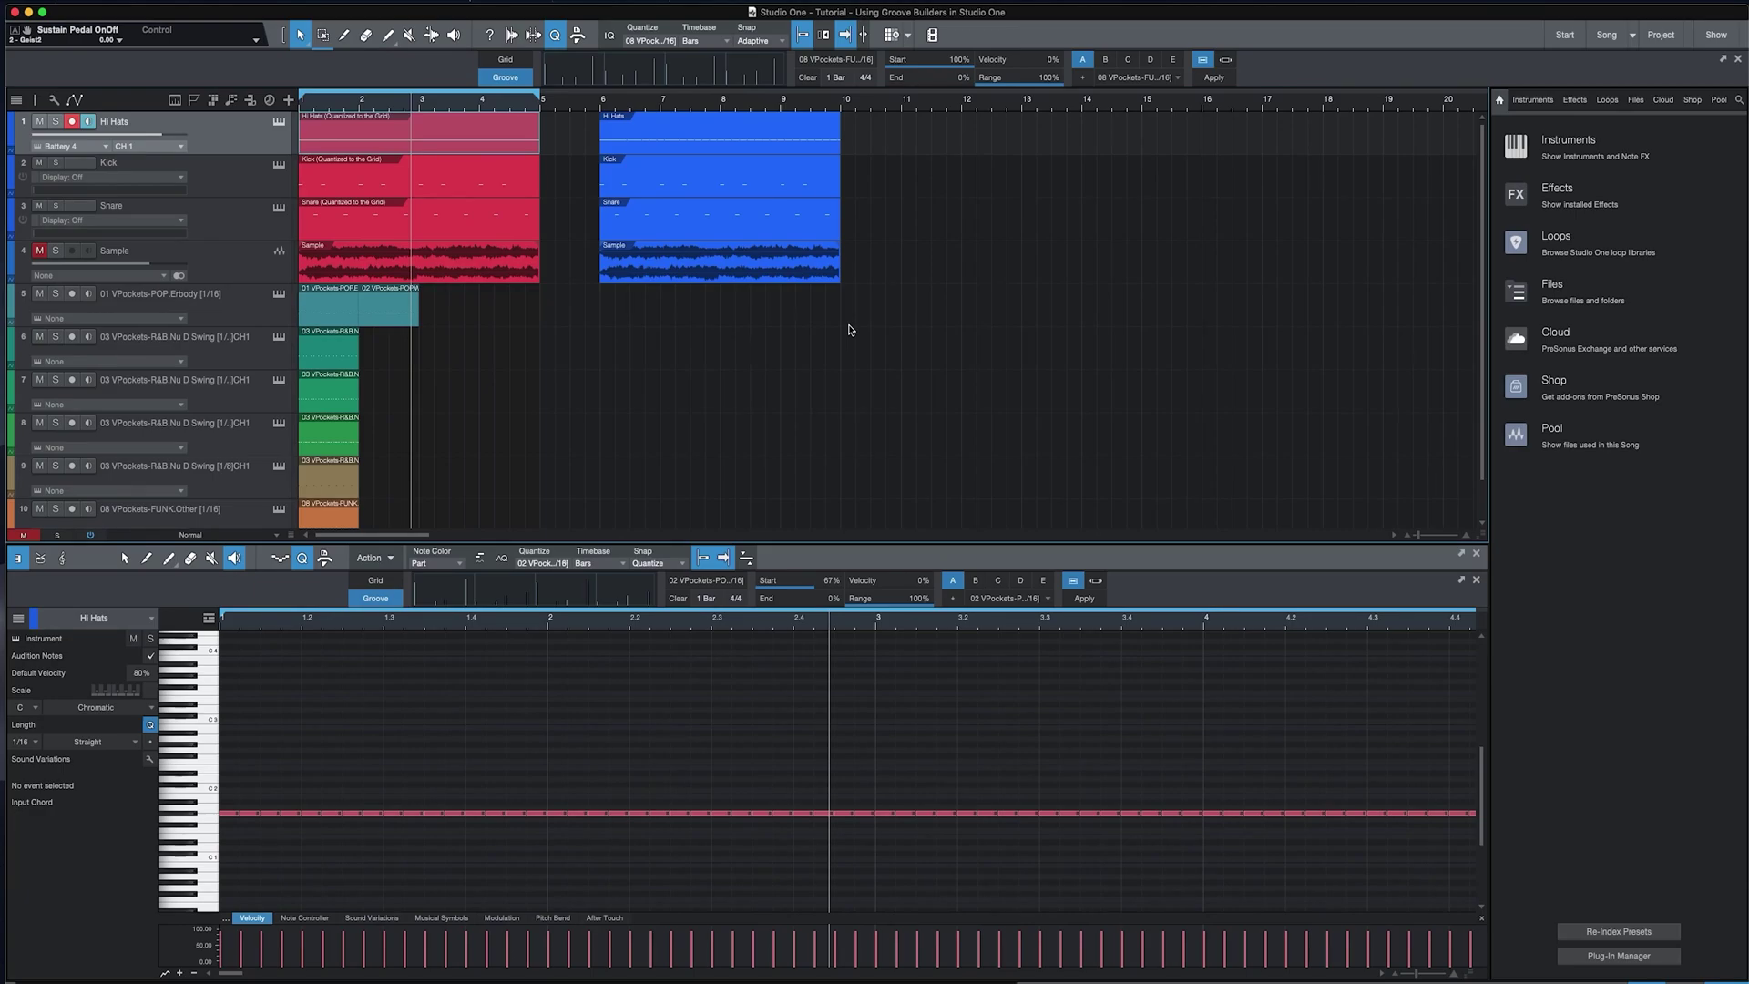
Bounce the blue Hi Hats part at bar 6 to a new Hi Hats audio track.
left_click(642, 138)
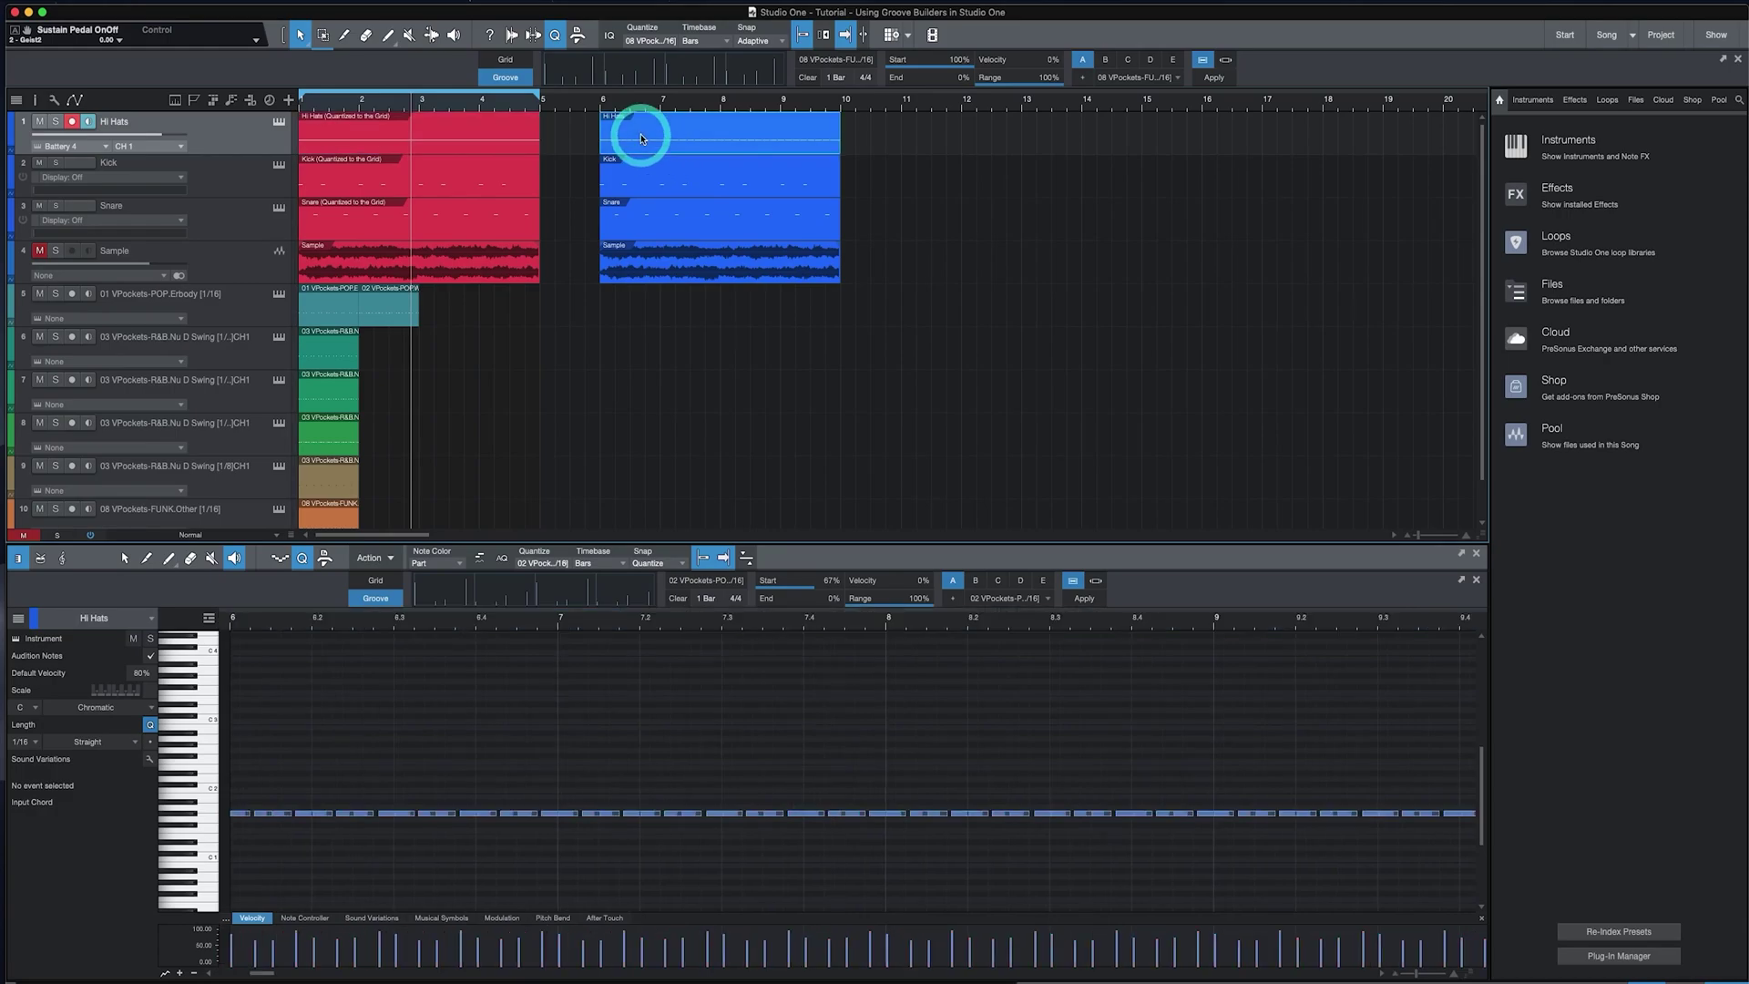
right_click(642, 138)
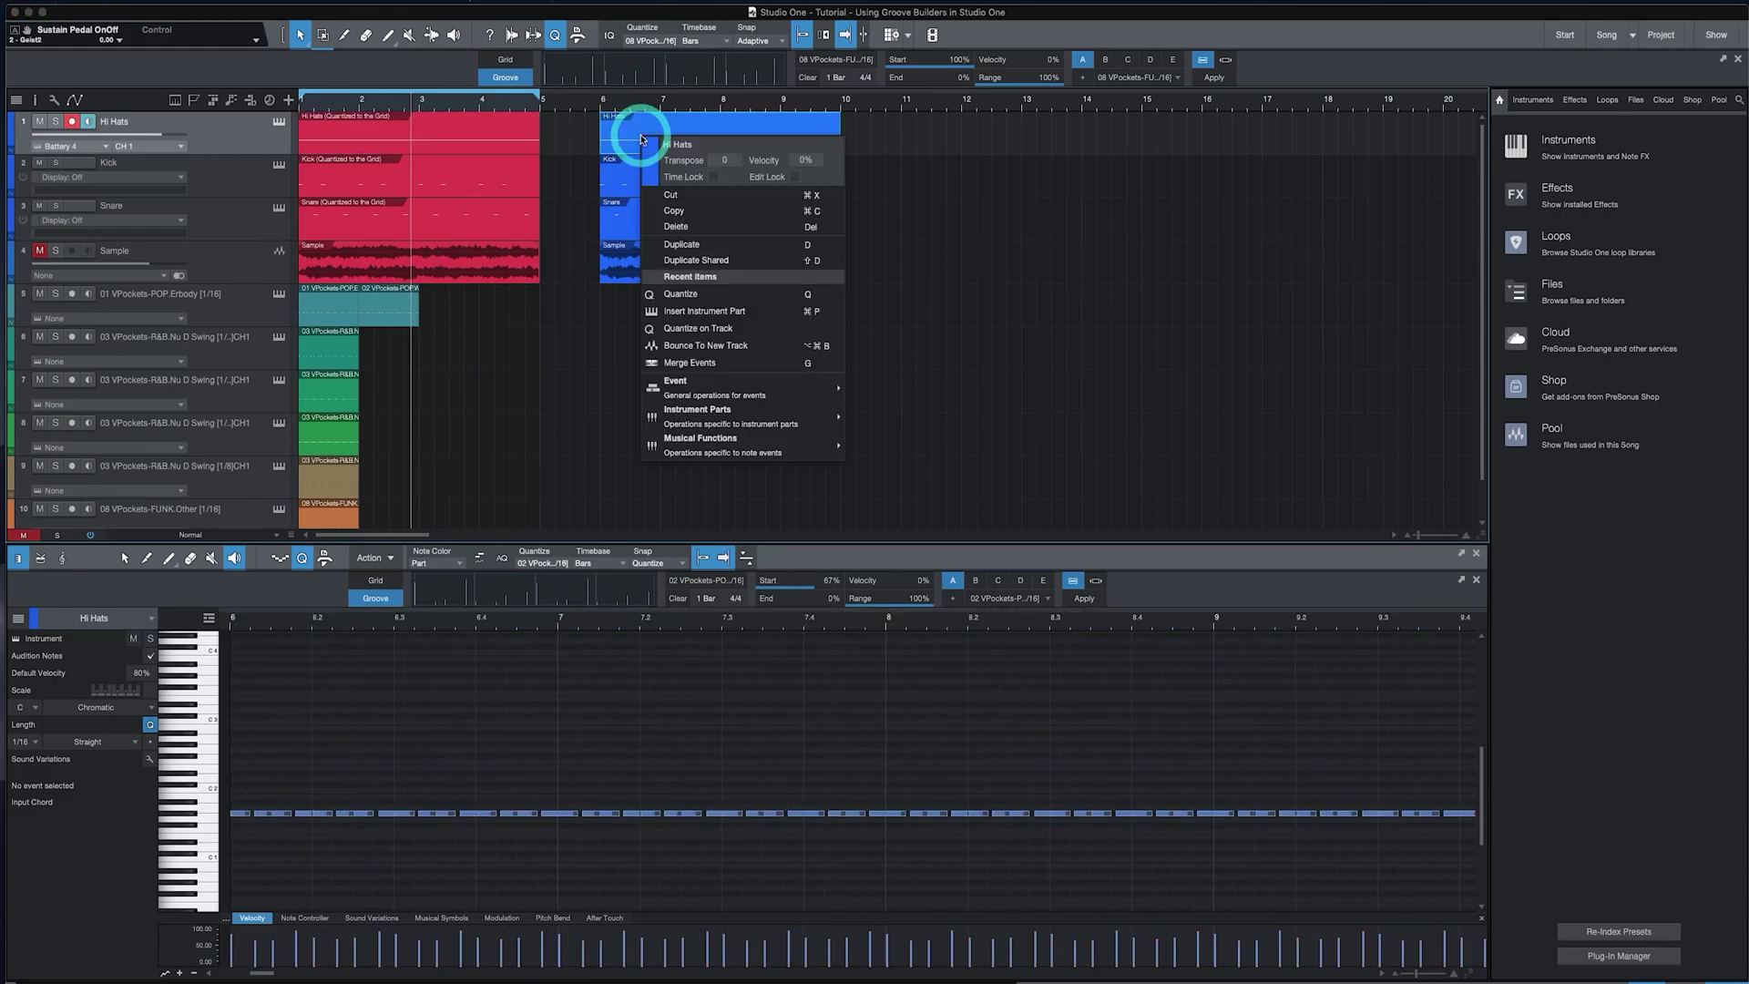
left_click(729, 345)
left_click(712, 190)
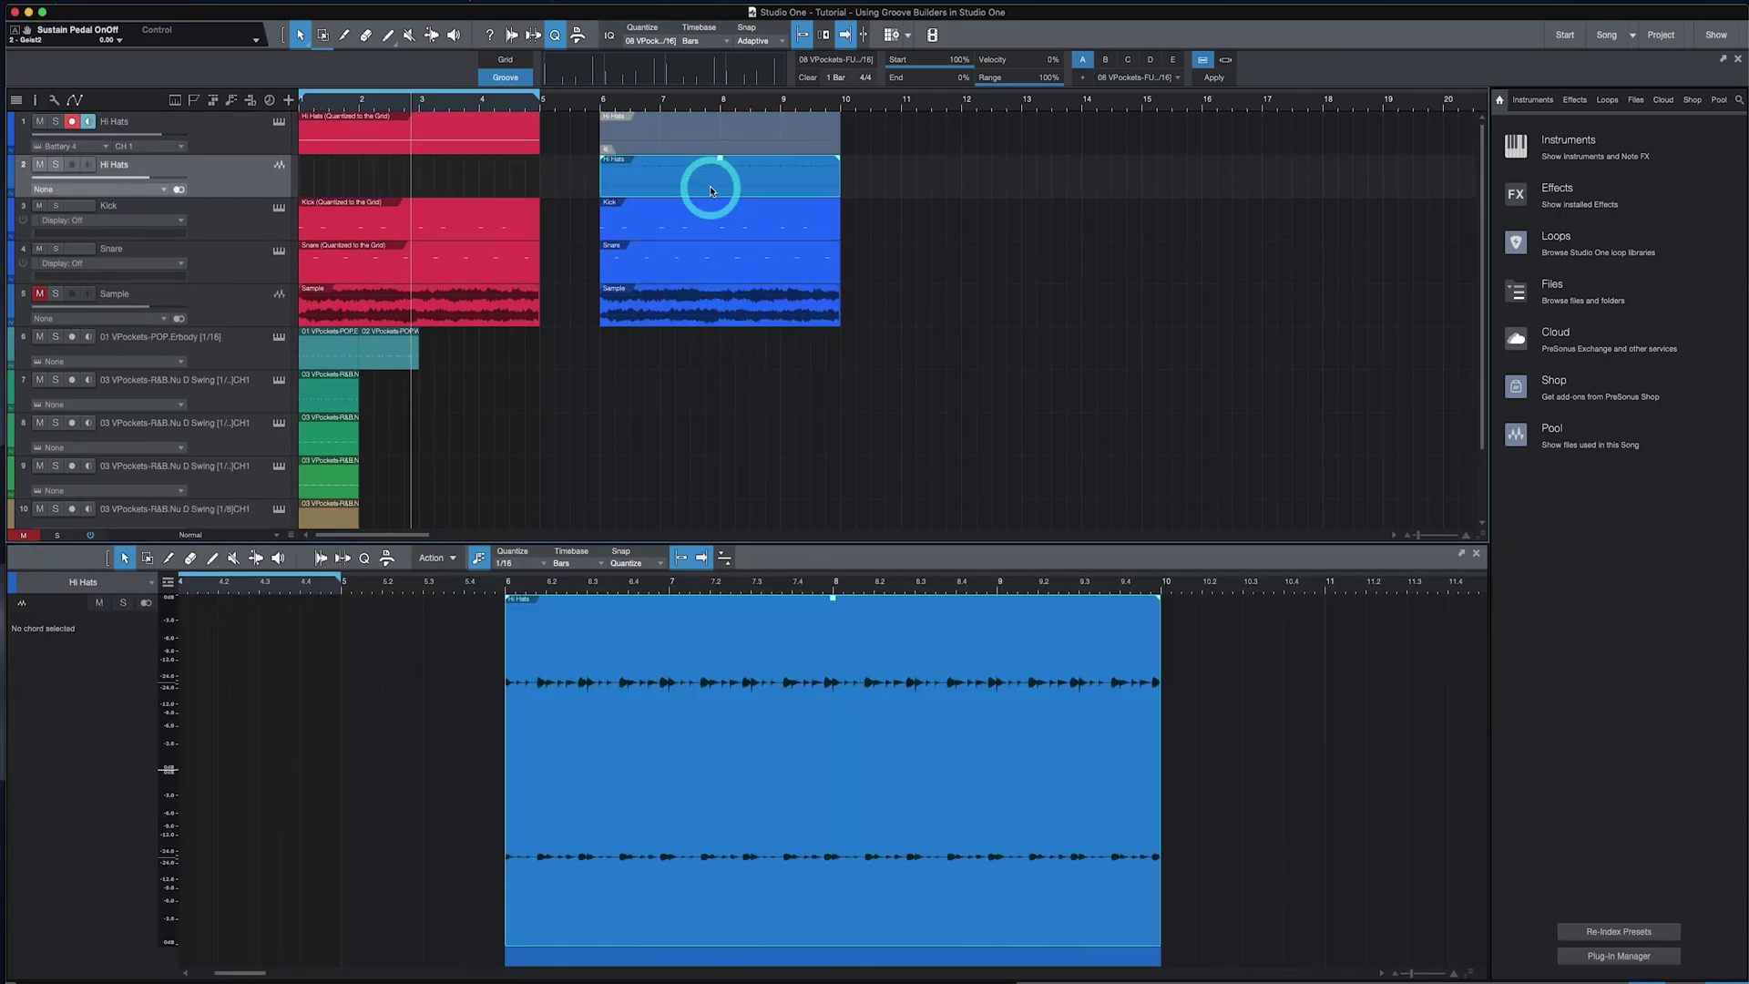
left_click_drag(712, 189, 733, 187)
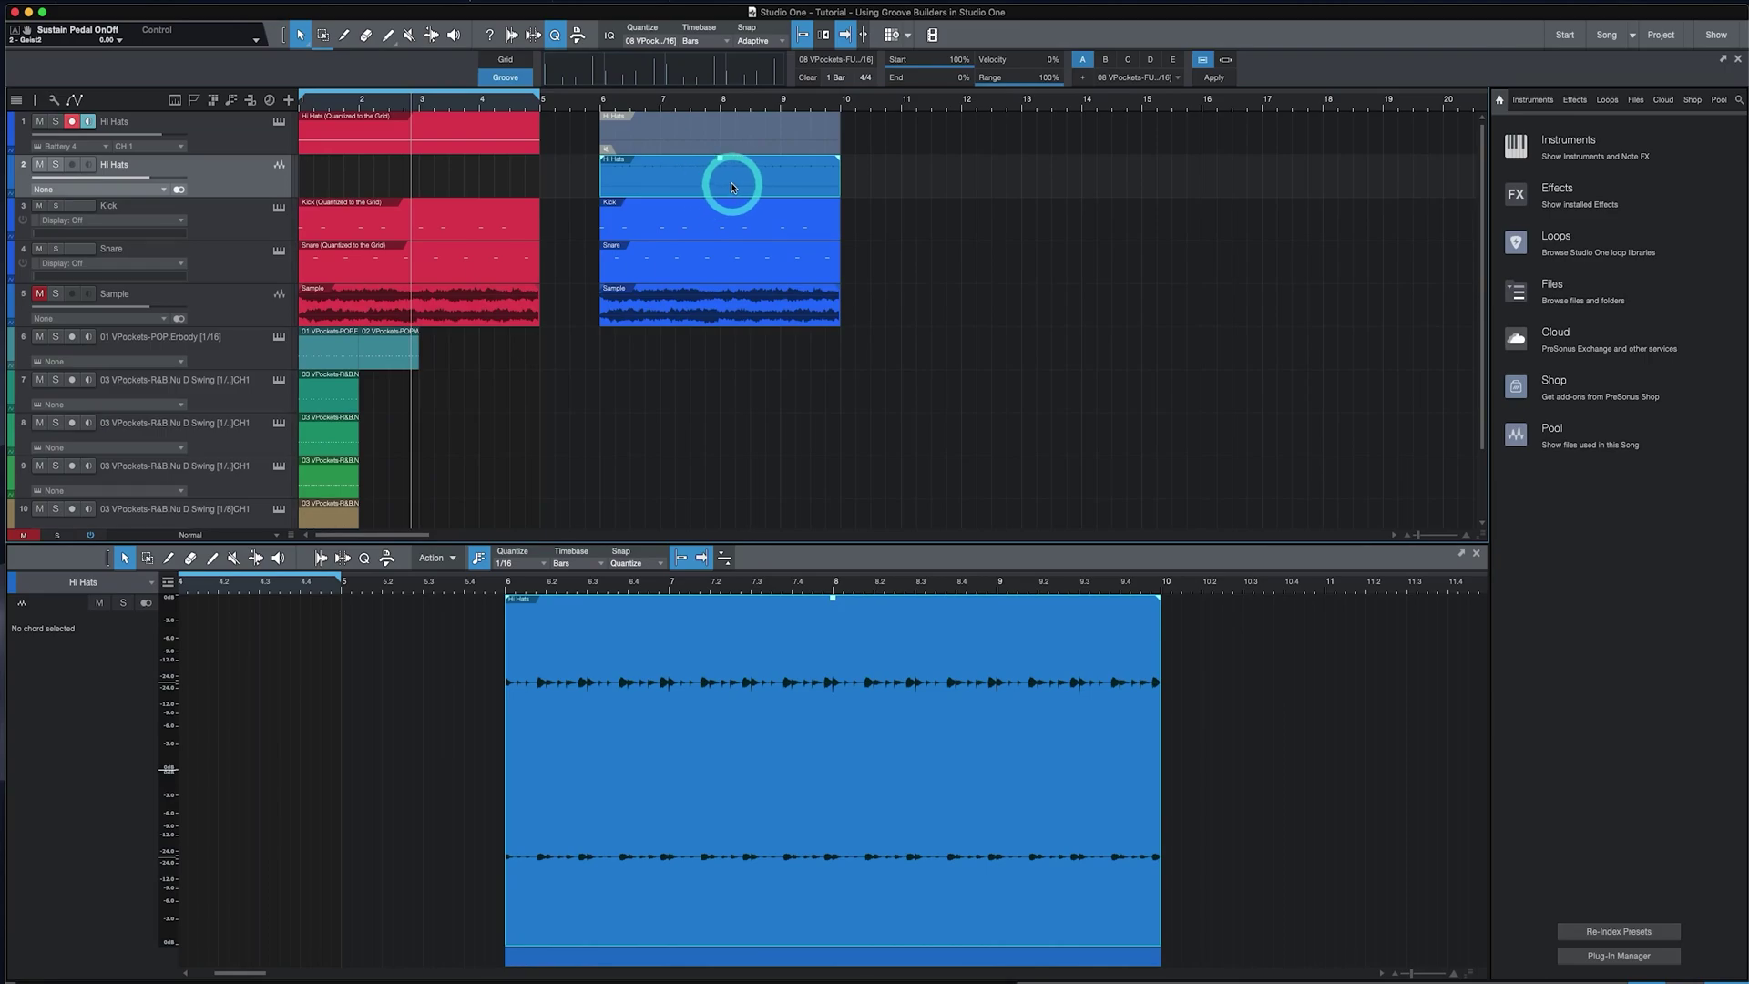
left_click(808, 418)
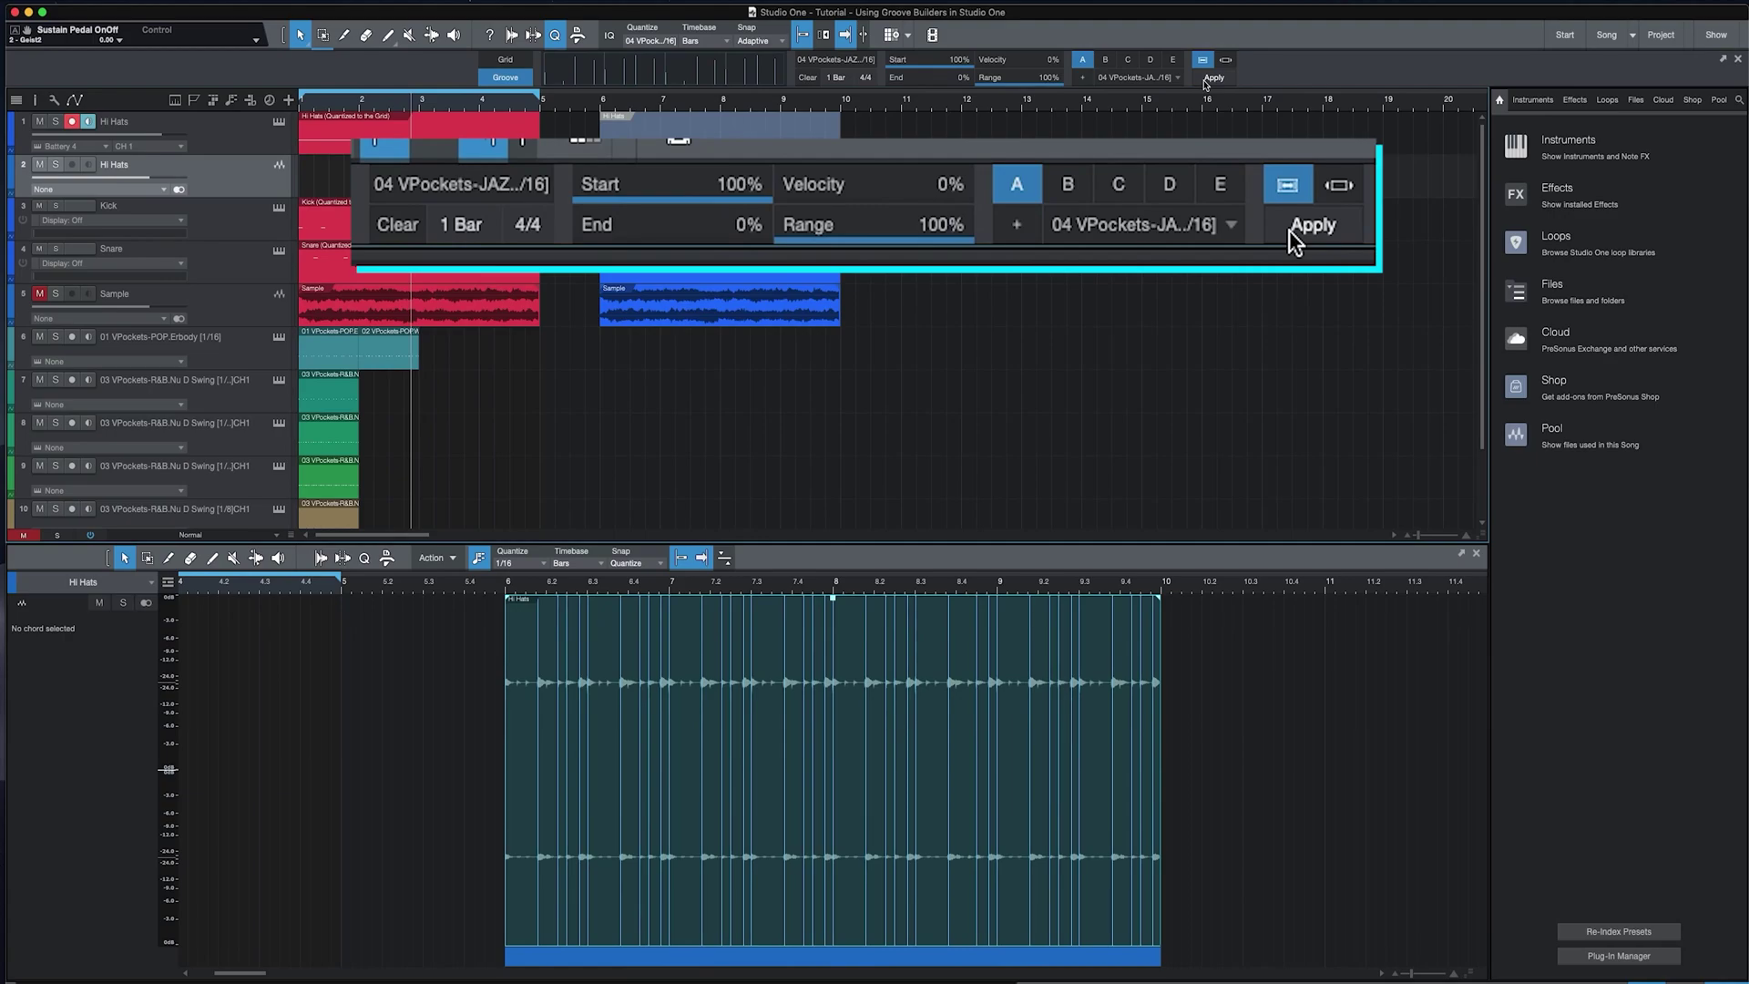
Apply the JAZZ groove to the hi-hat notes.
left_click(1206, 84)
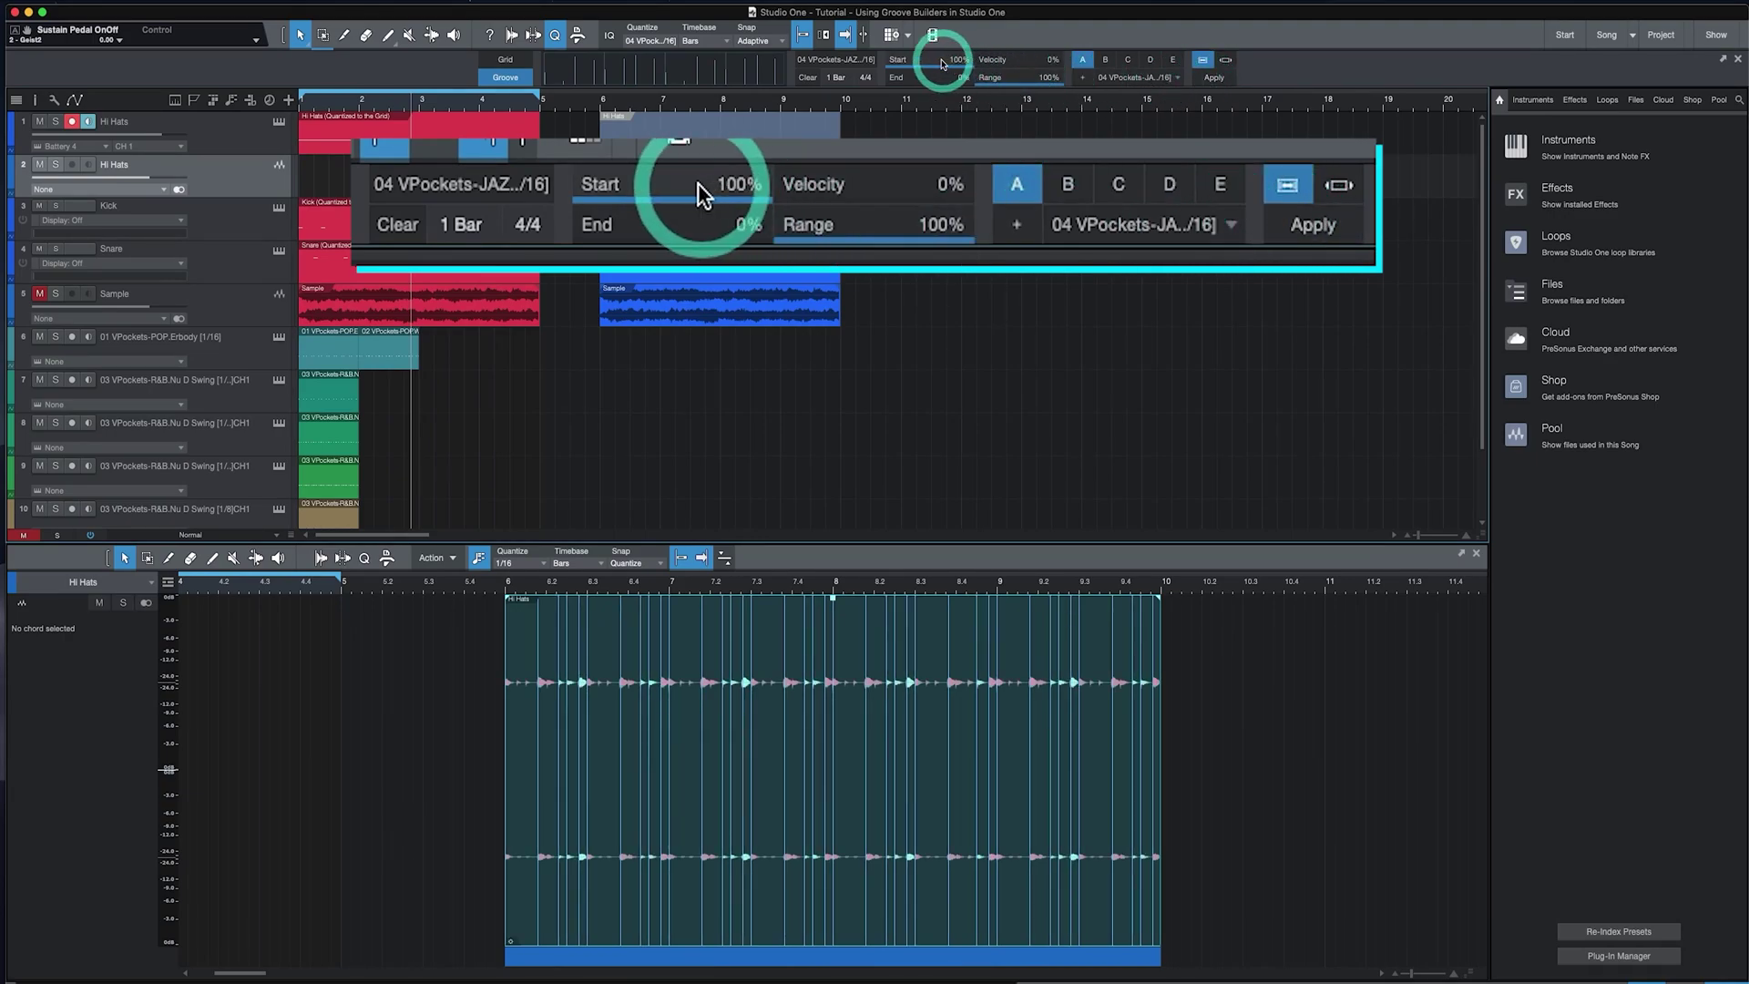
mouse_move(956, 66)
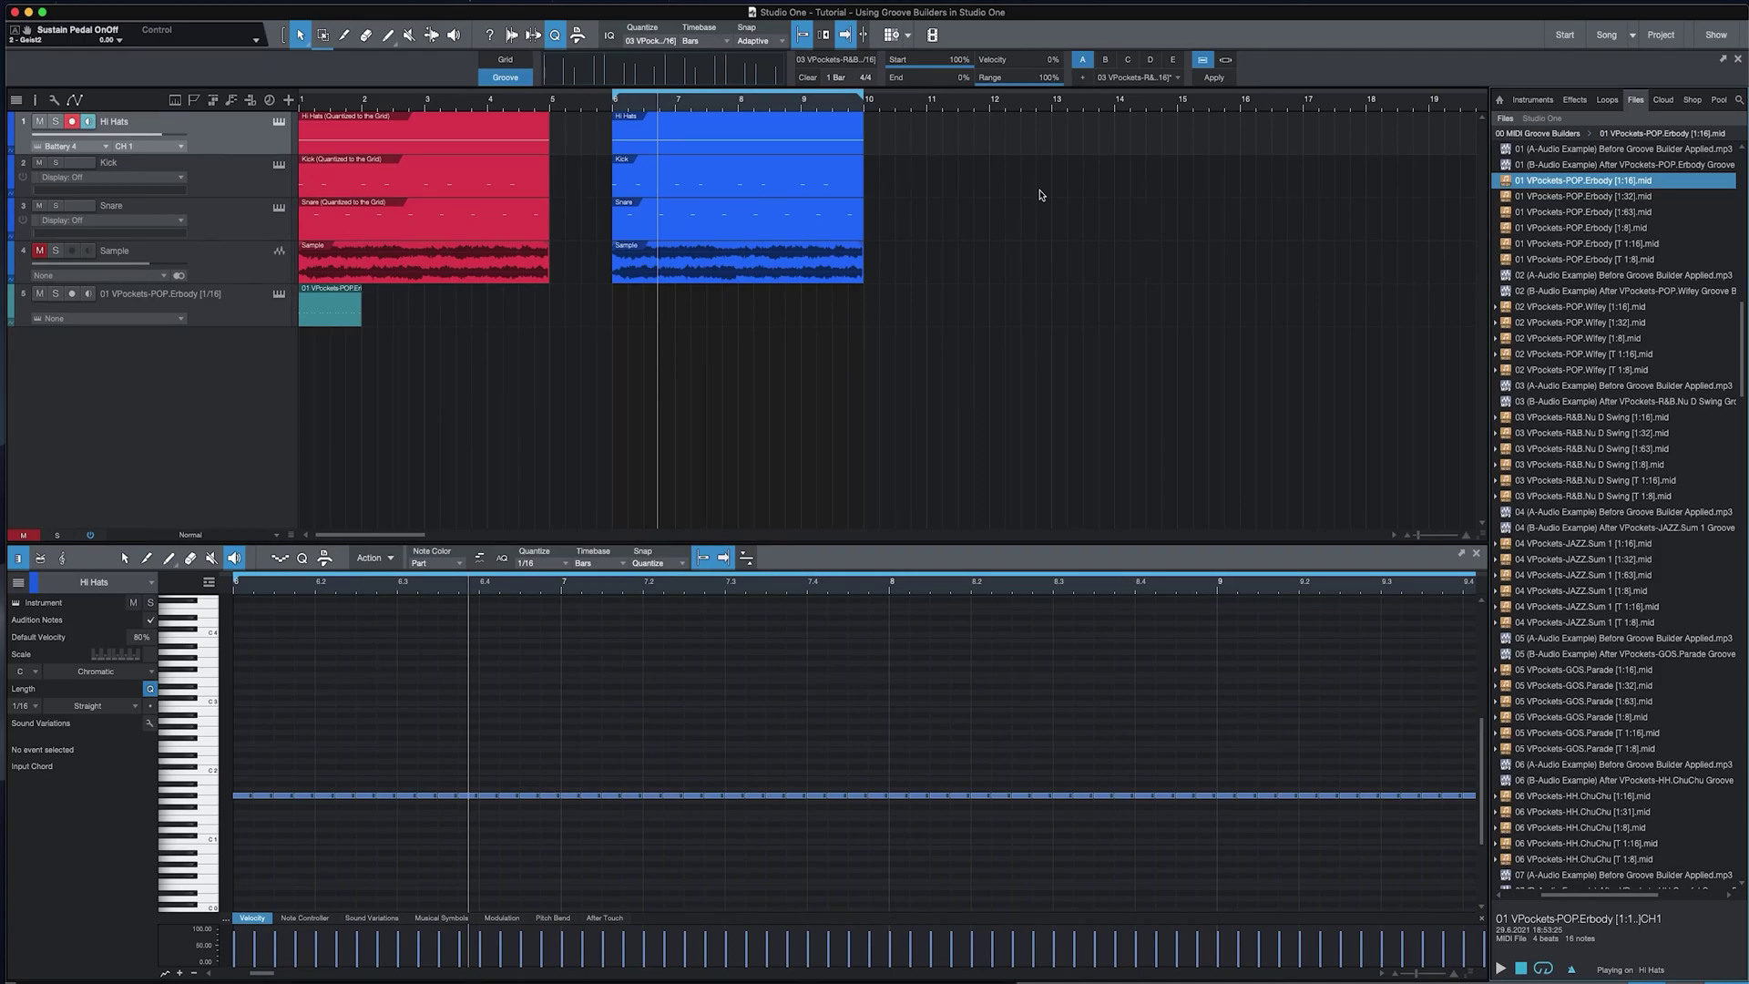
Mute Kick and Snare and load the 08 VPockets-FUNK groove from Groove Builders in the editor.
left_click(1041, 194)
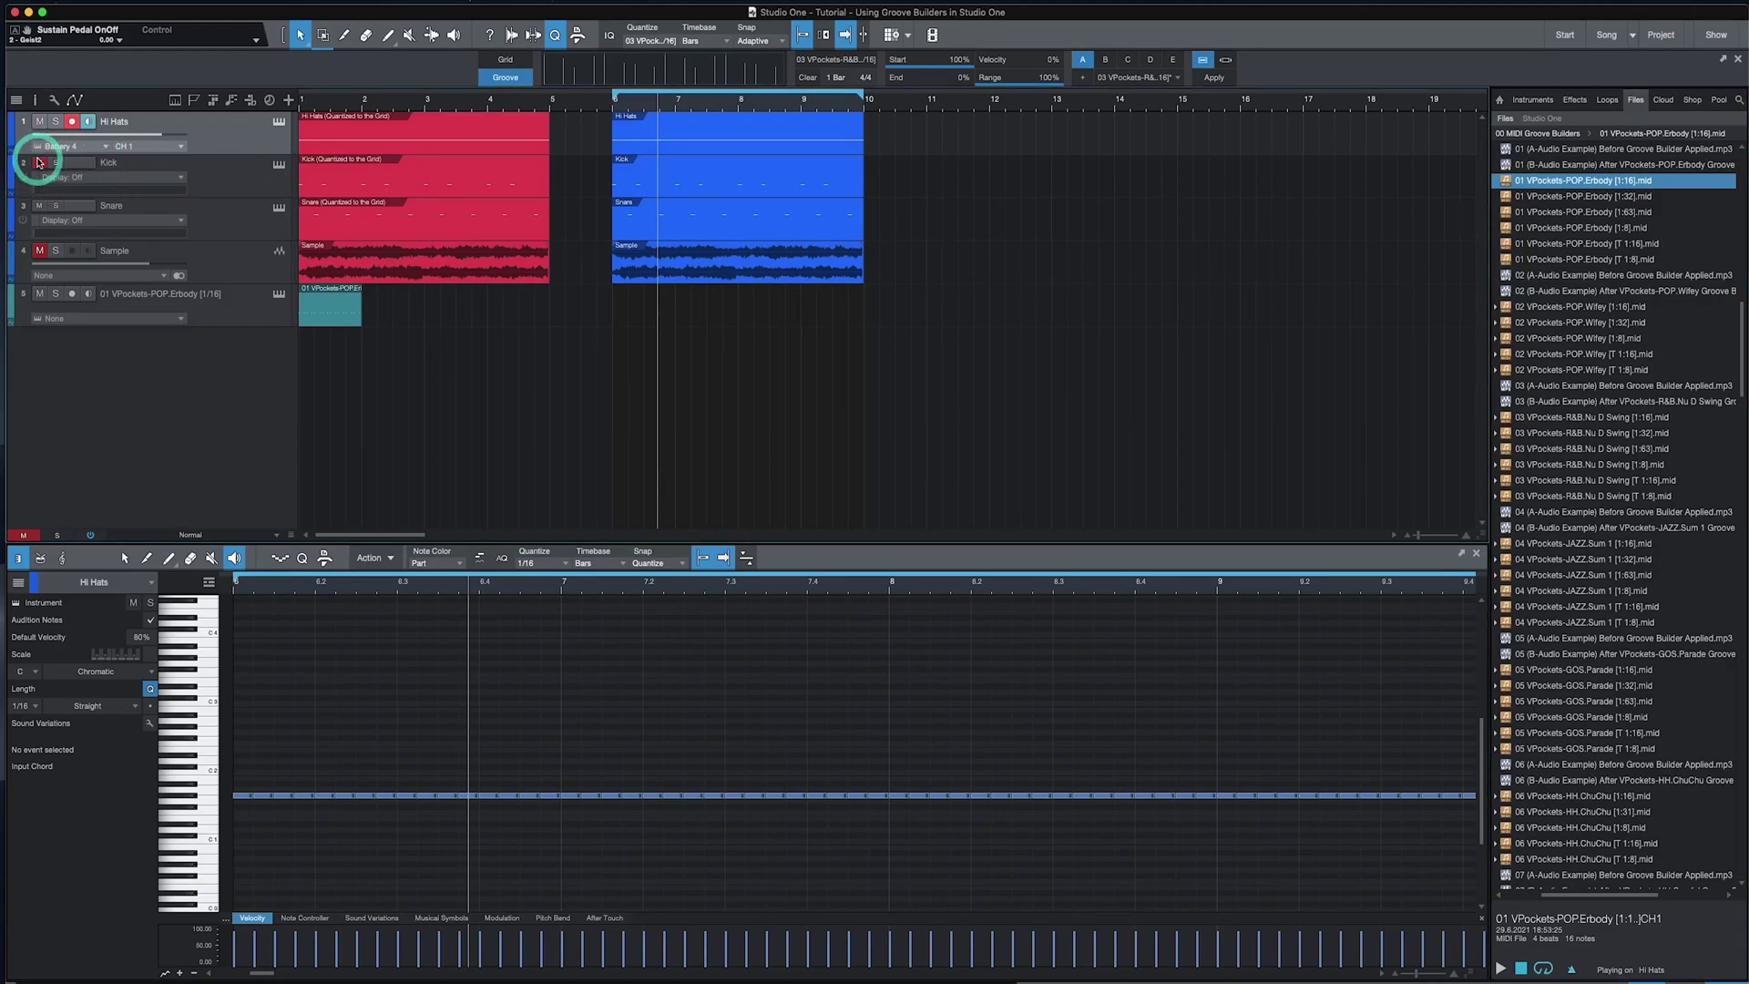
left_click(39, 205)
left_click(39, 250)
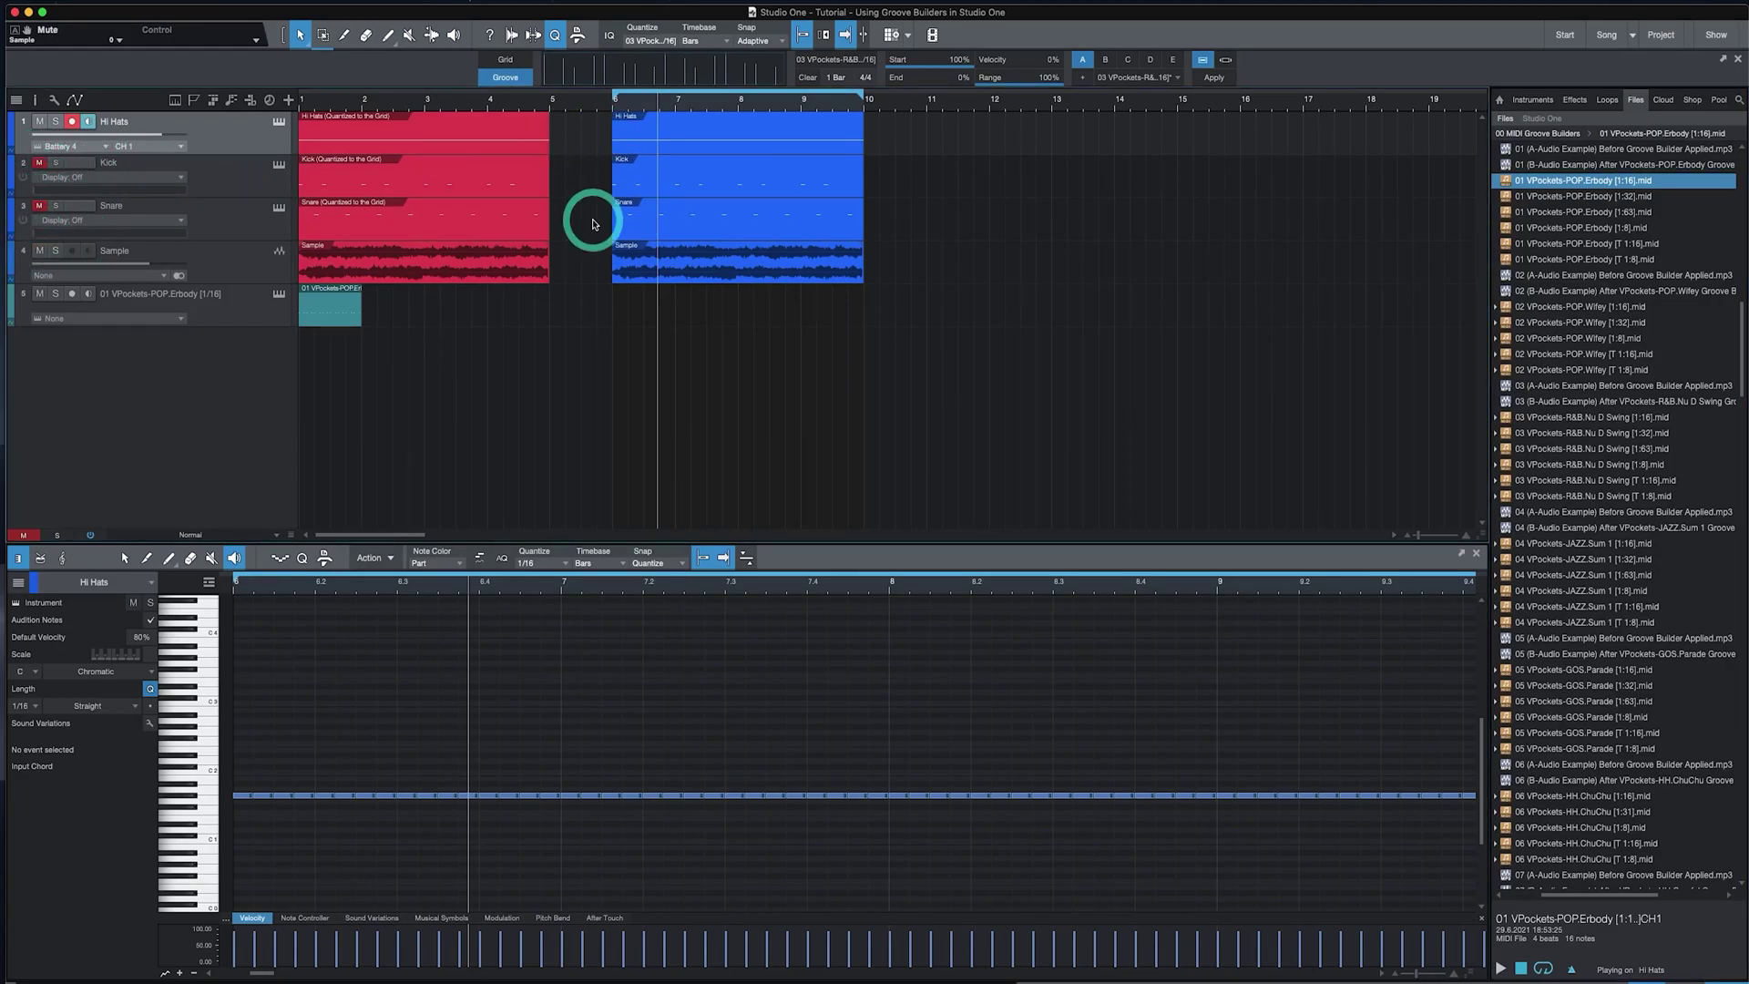
left_click(301, 556)
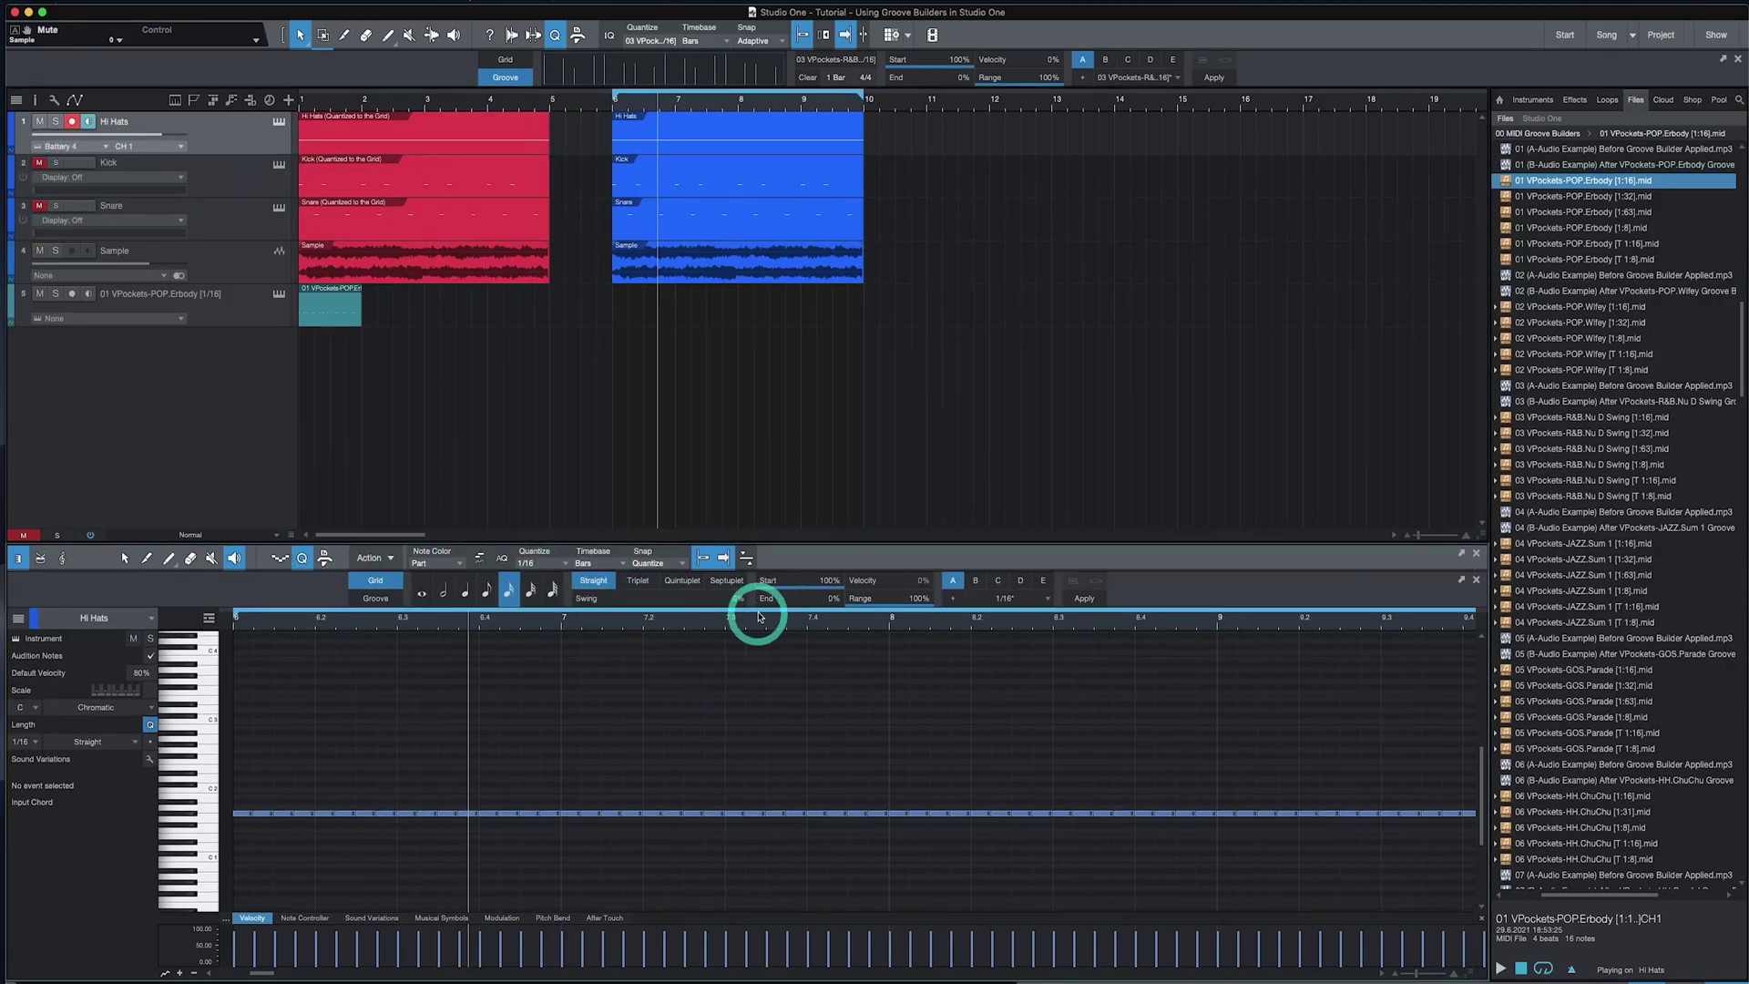
left_click(1030, 597)
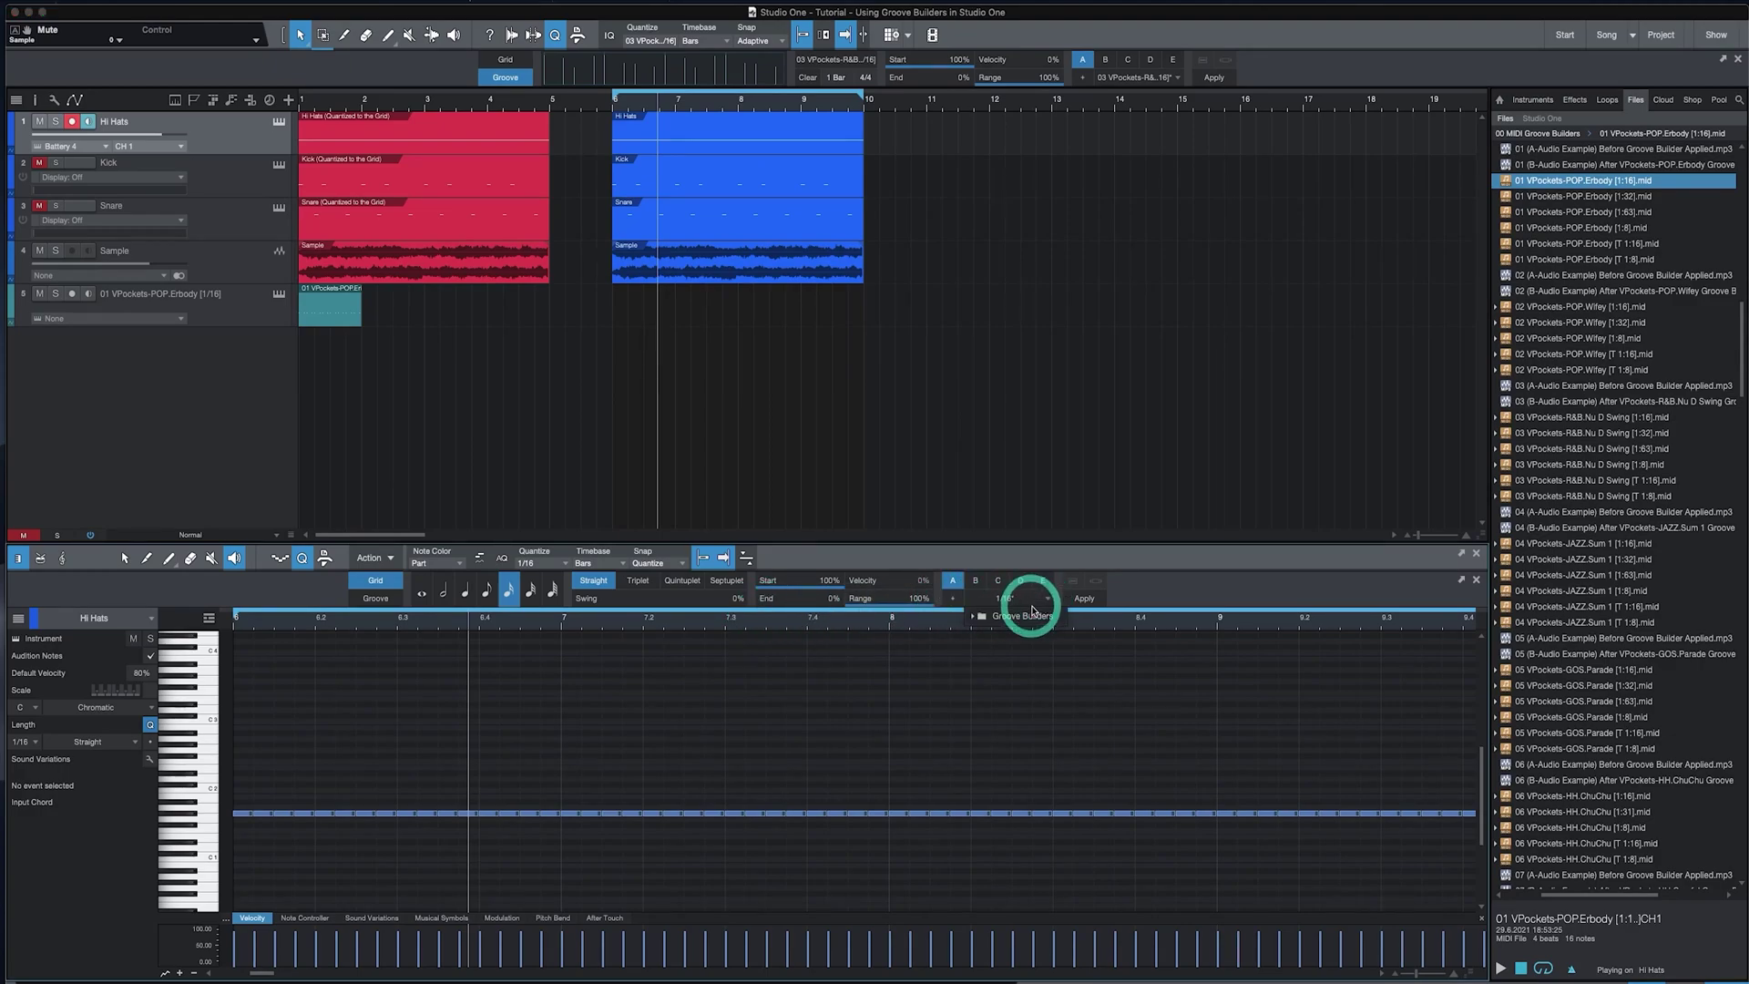
mouse_move(984, 617)
left_click(1048, 710)
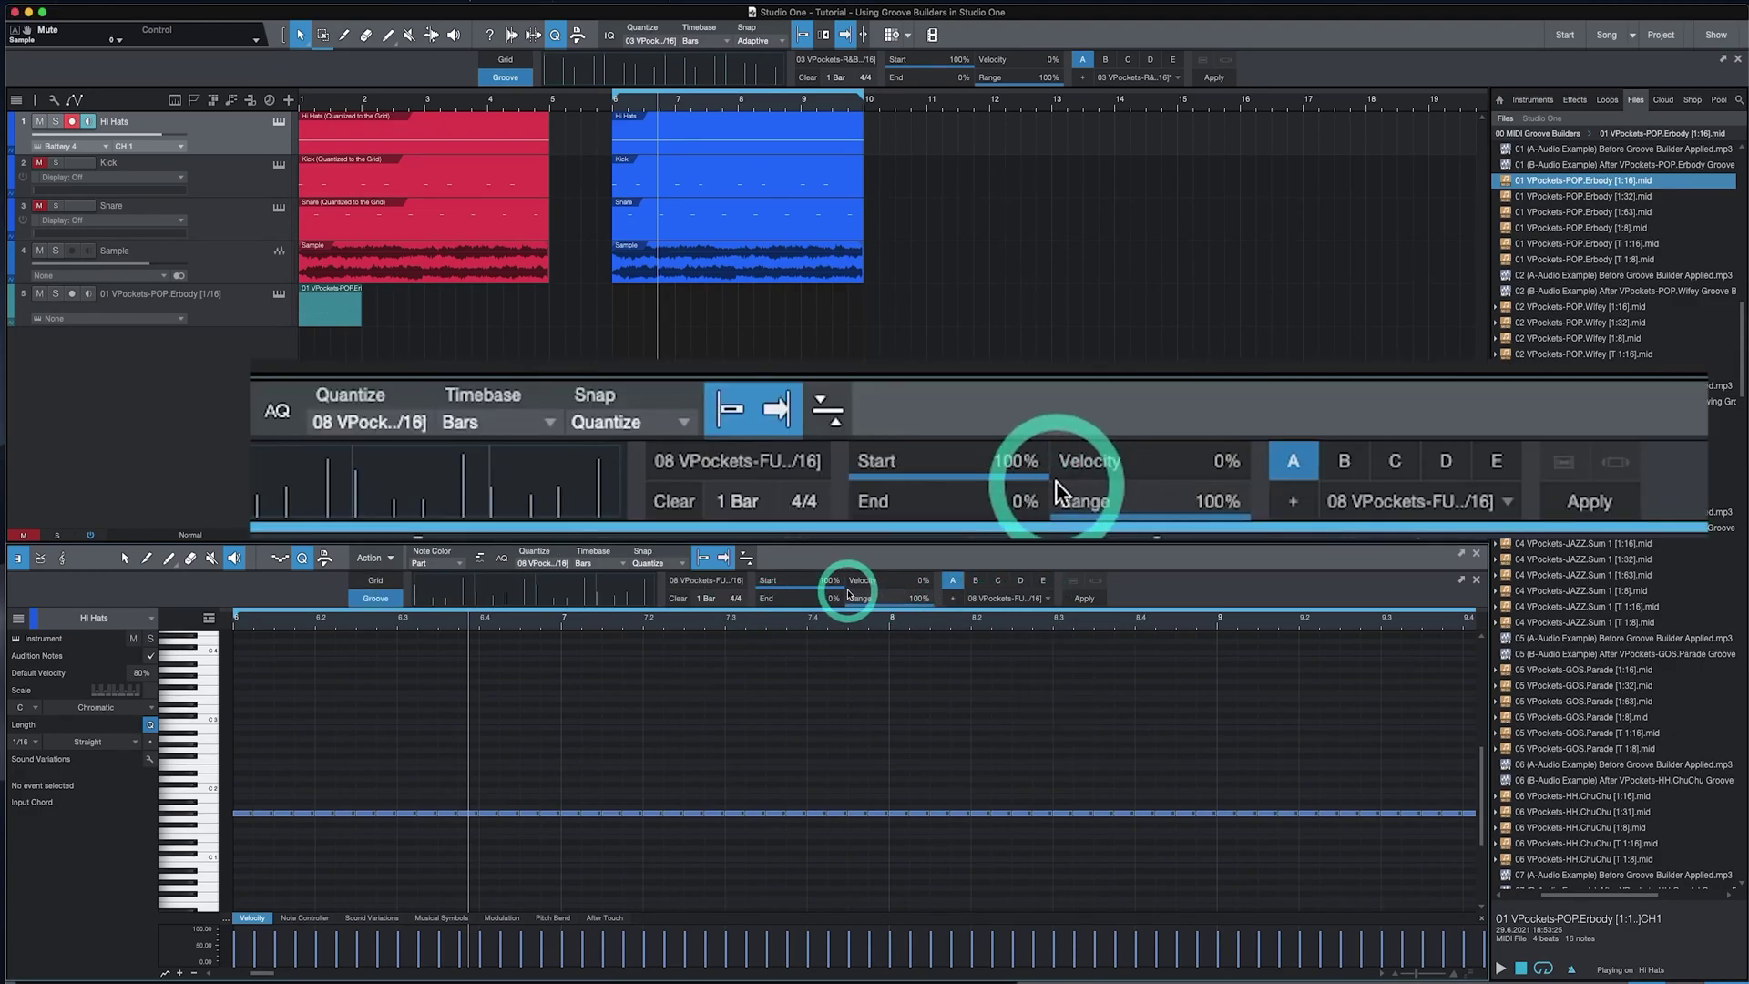
Set the groove Start to 37% and Velocity to 35%, applying it to the hi-hat notes.
left_click_drag(840, 587, 741, 603)
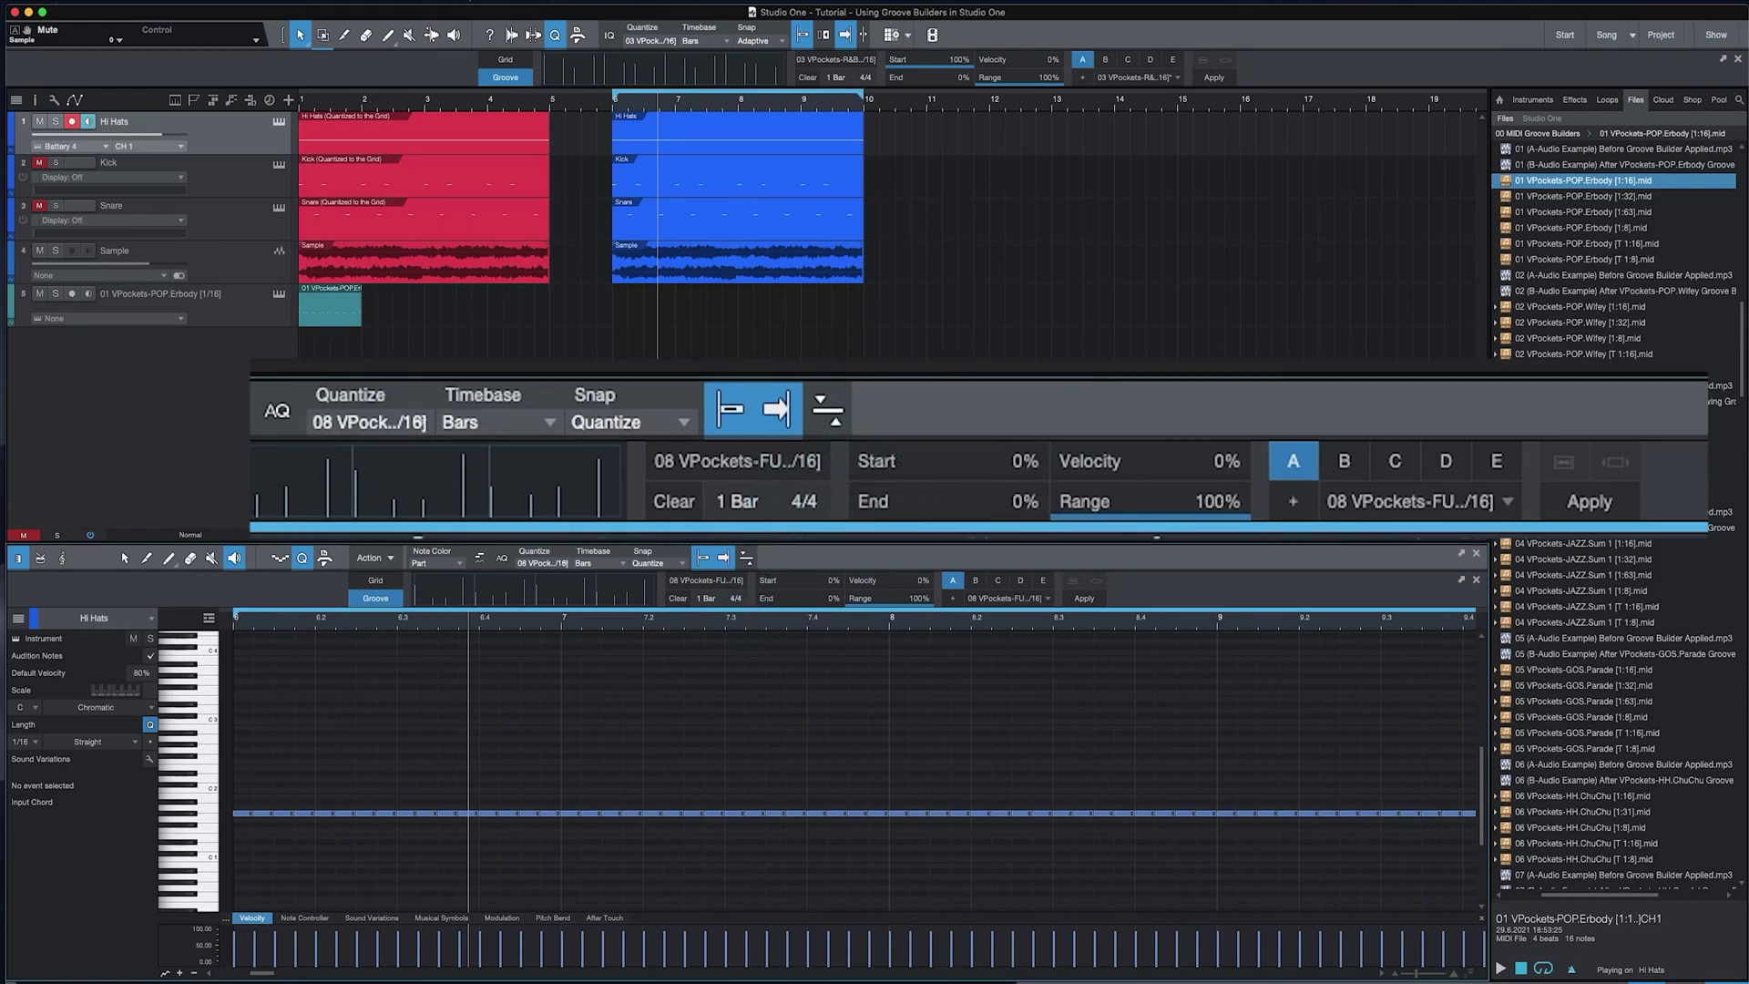
left_click_drag(659, 150, 653, 118)
left_click(709, 332)
mouse_move(819, 568)
left_mouse_down()
mouse_move(785, 587)
mouse_move(800, 566)
left_mouse_up()
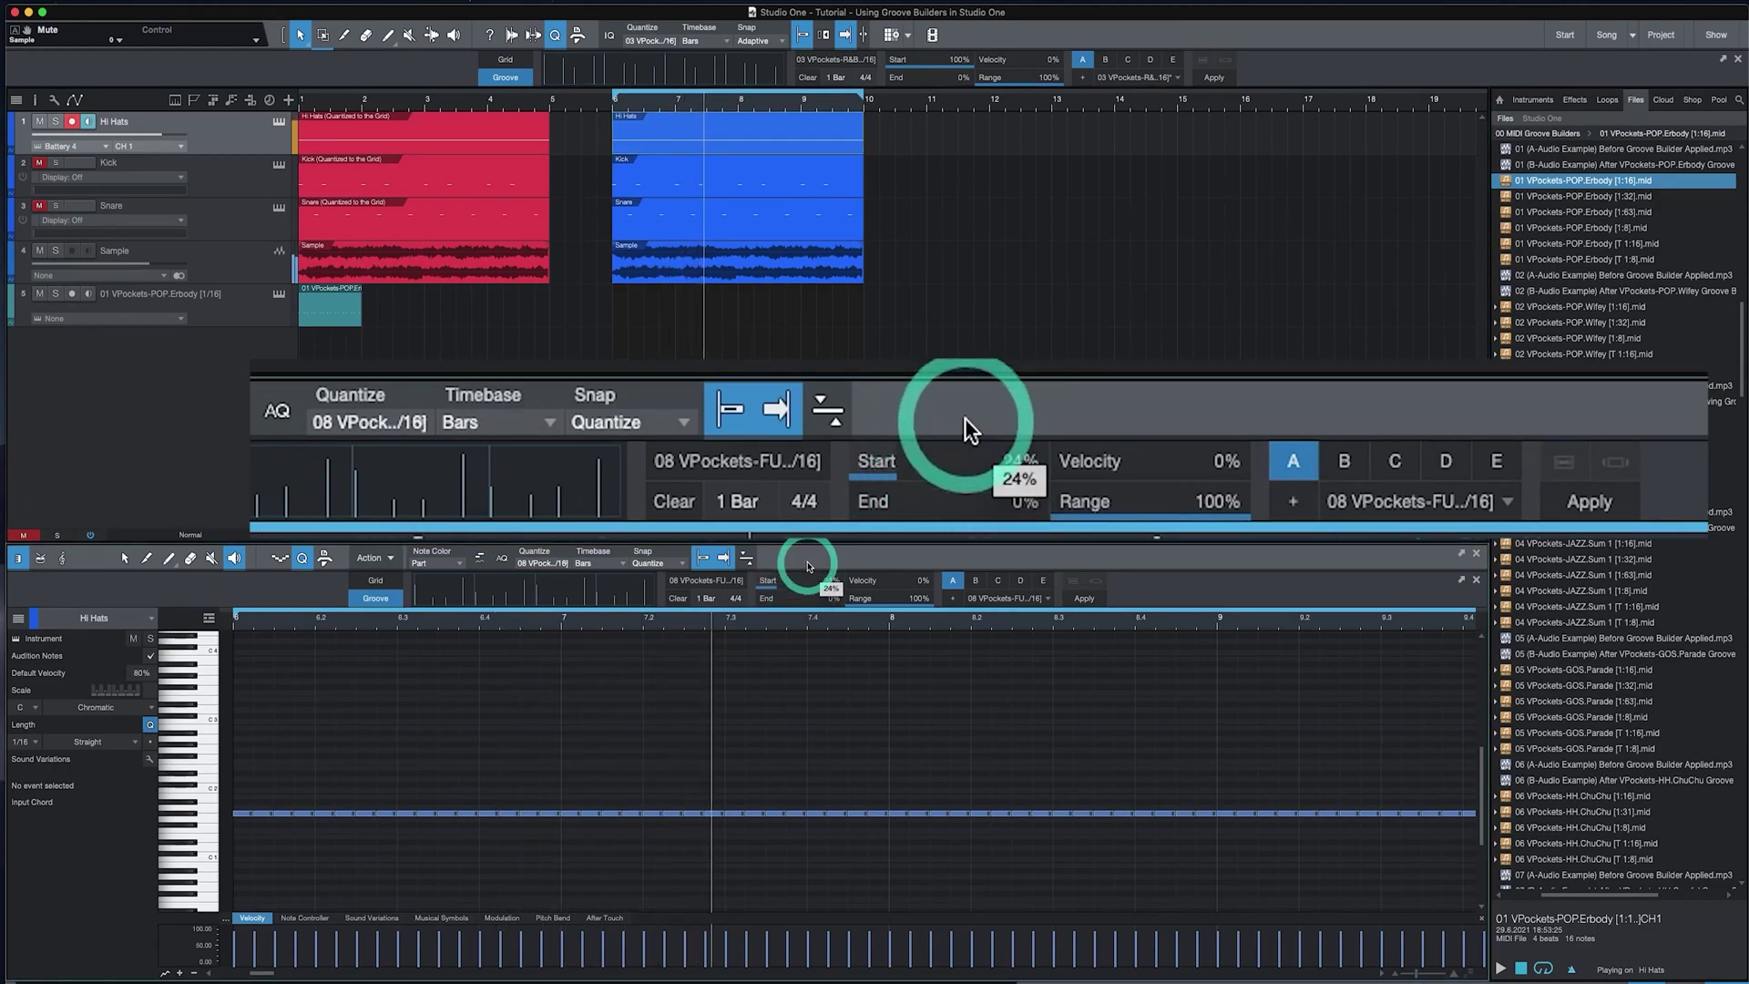
left_click(1075, 600)
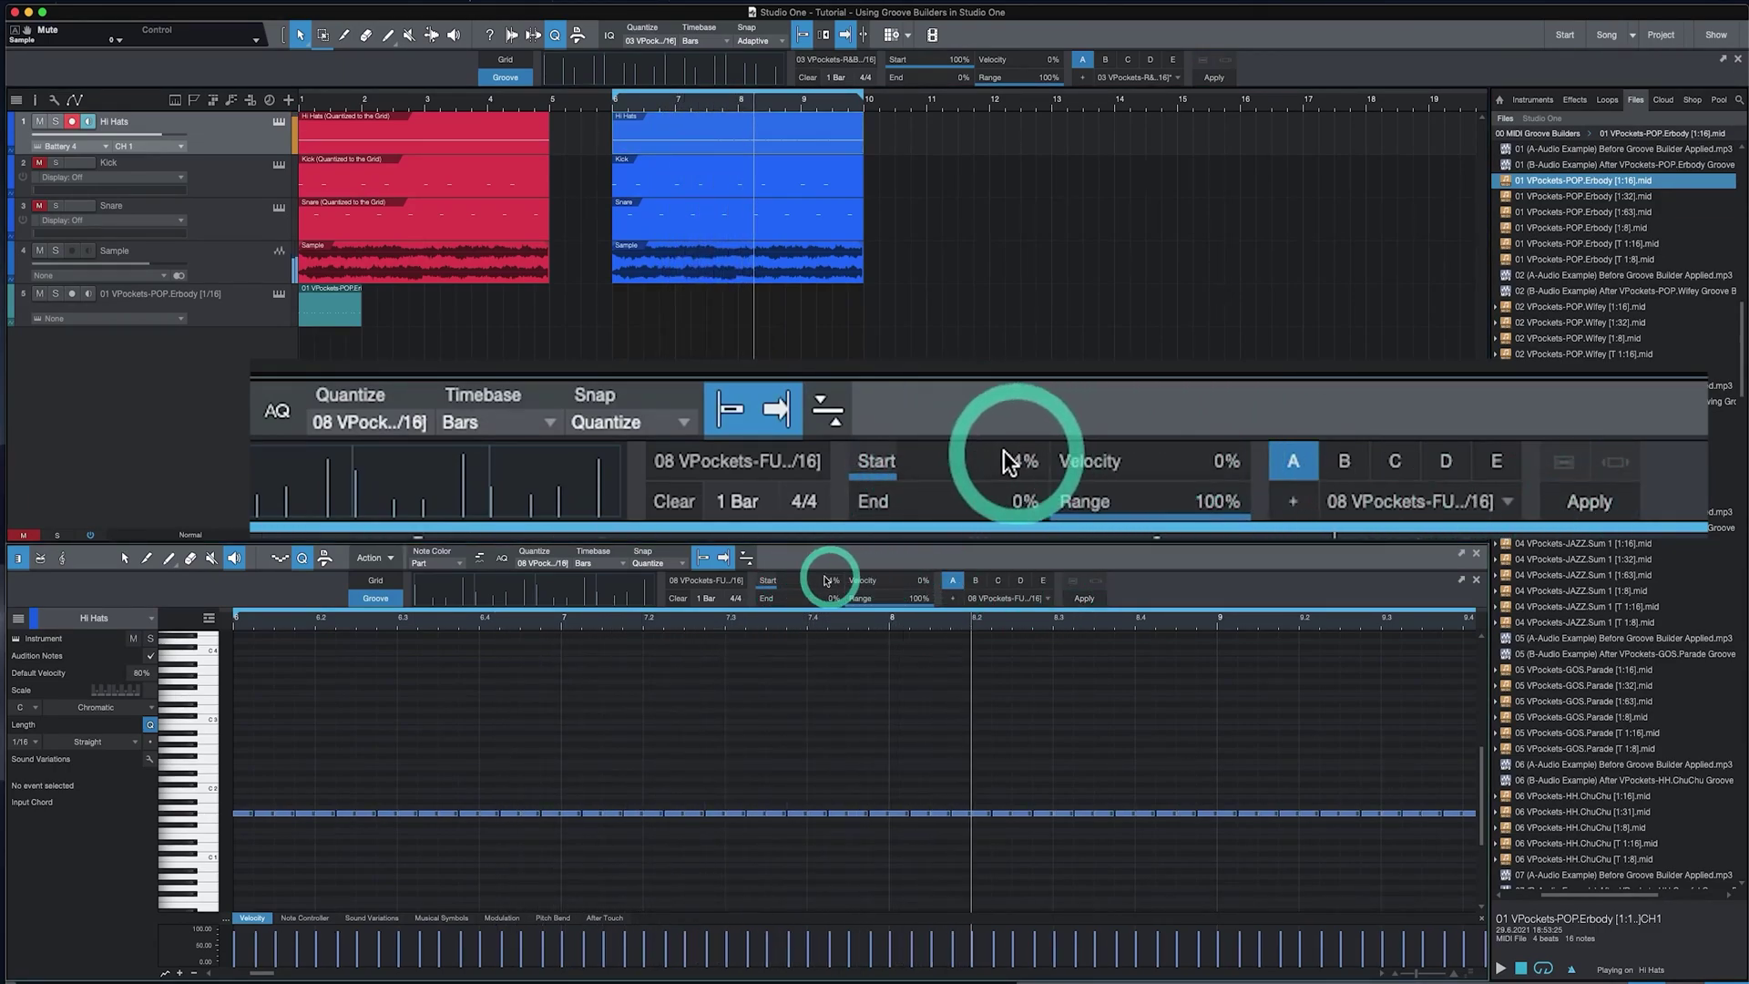
left_click_drag(789, 586, 807, 562)
left_click(1084, 599)
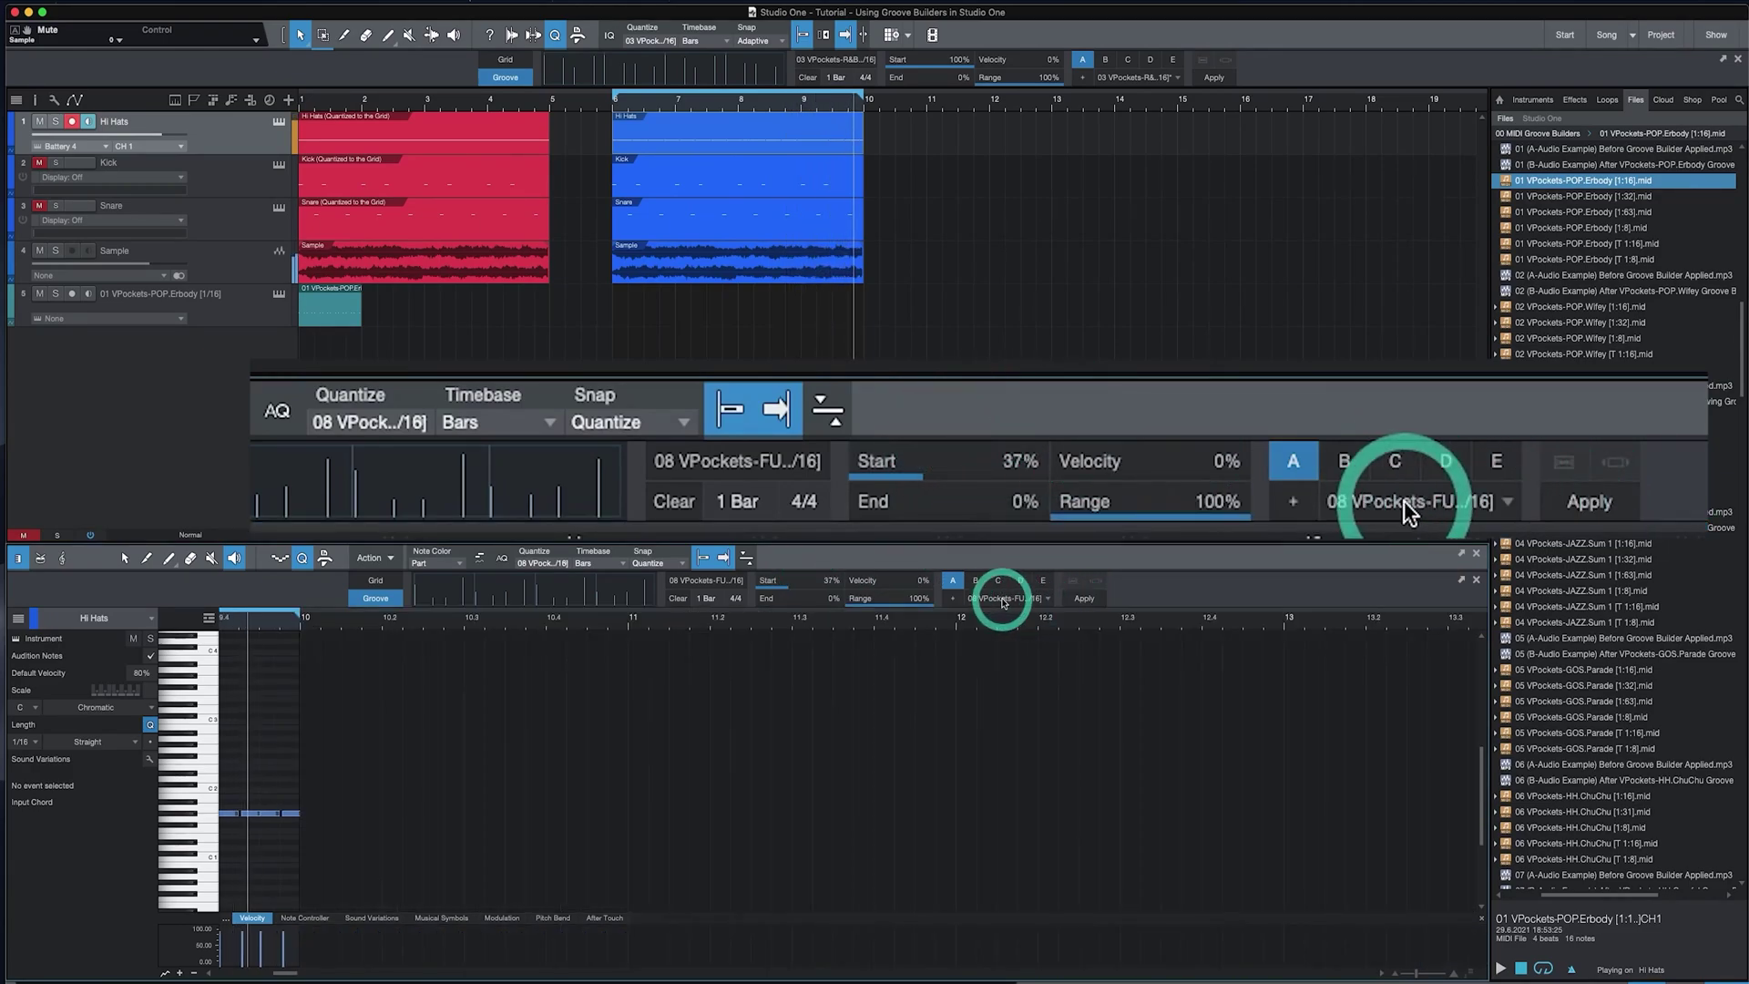
left_click_drag(897, 589, 991, 521)
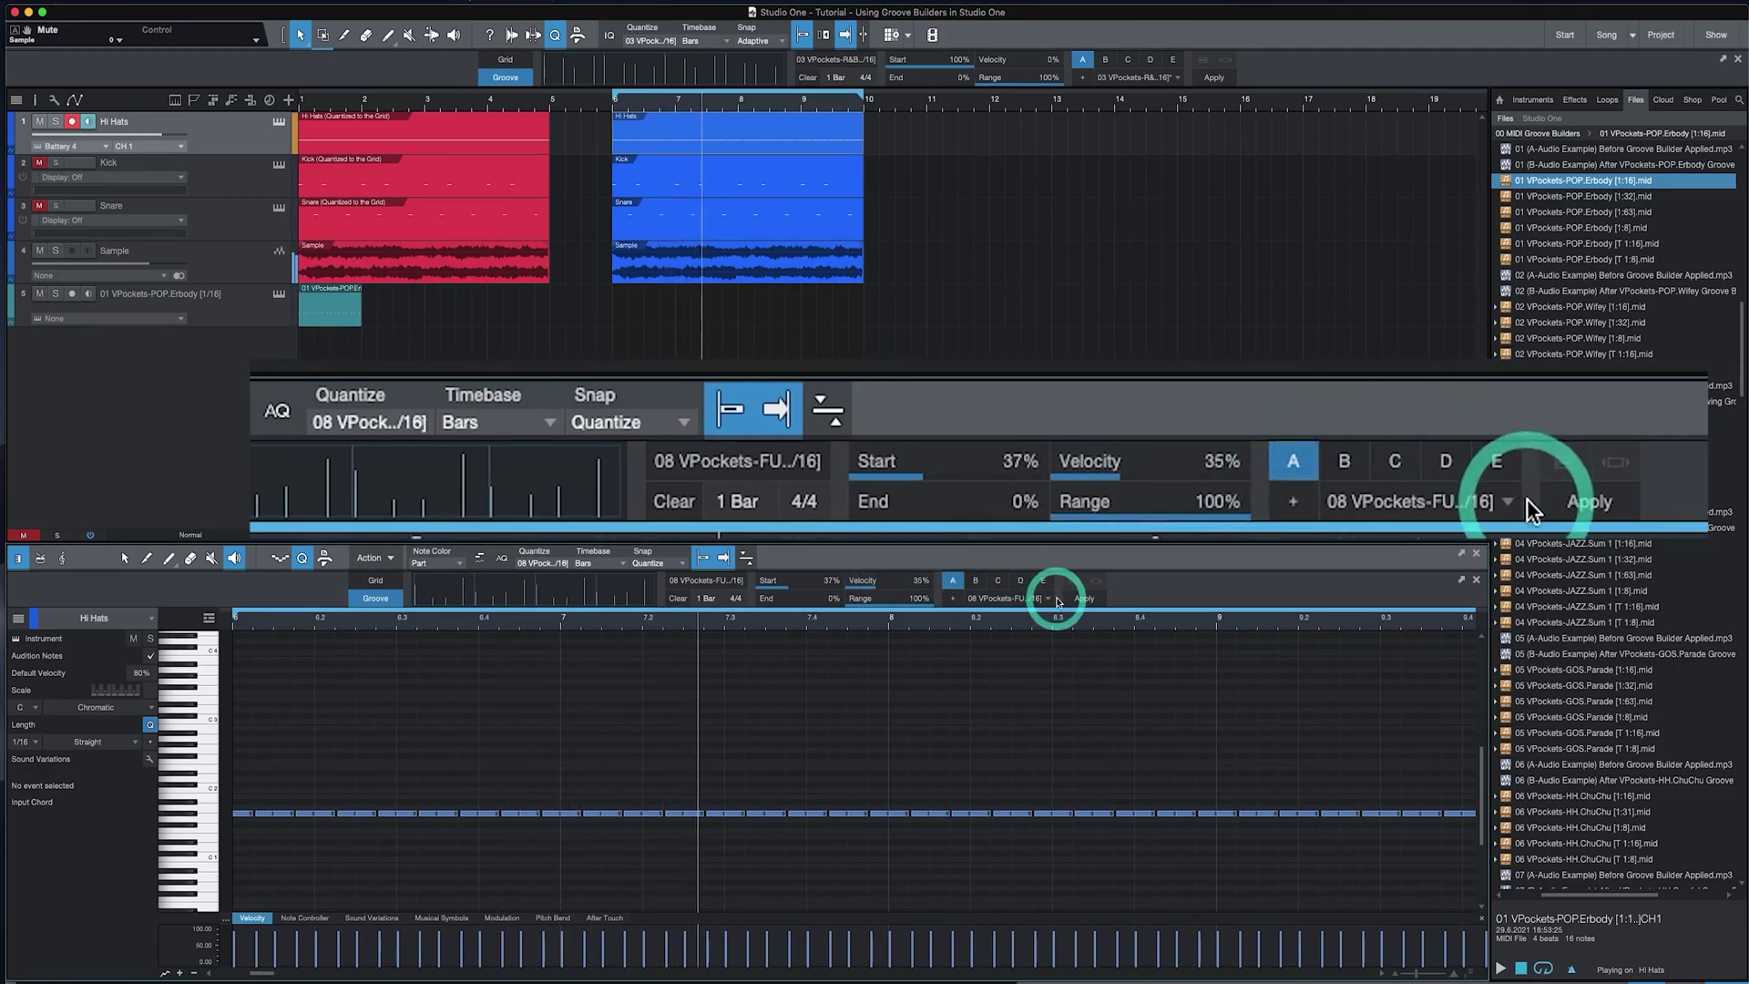
left_click(1084, 598)
mouse_move(910, 580)
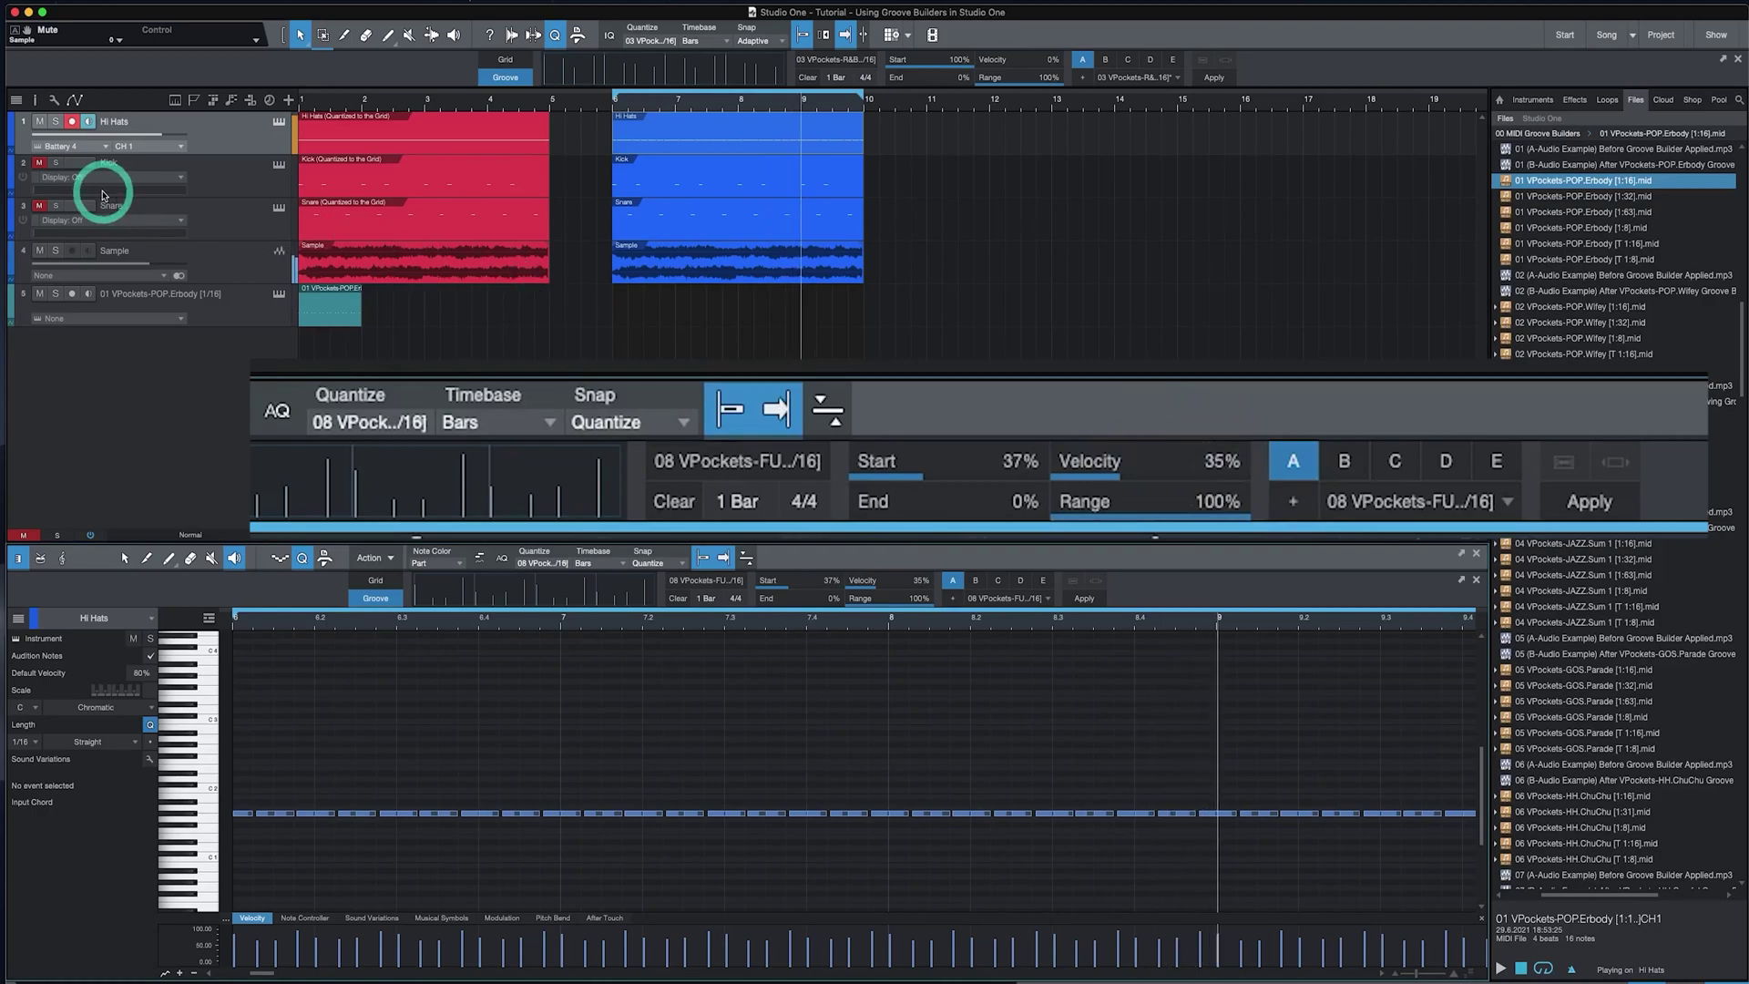
Unmute the Kick and Snare tracks.
left_click(39, 164)
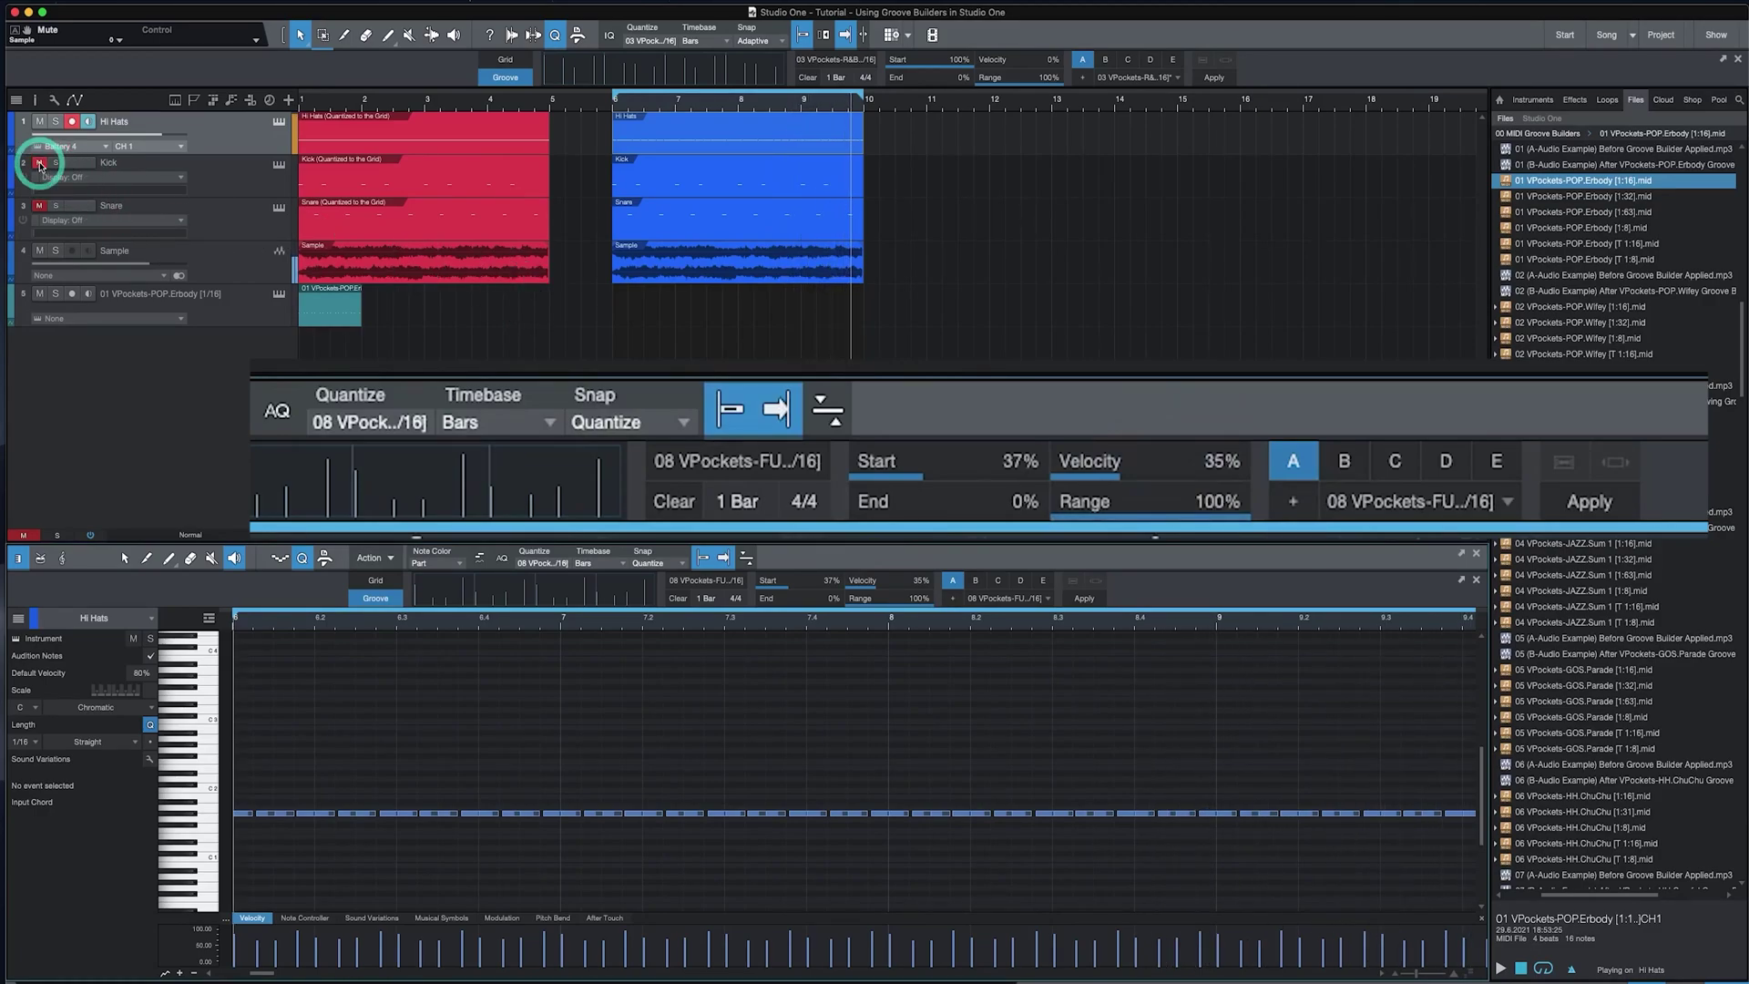
left_click(40, 206)
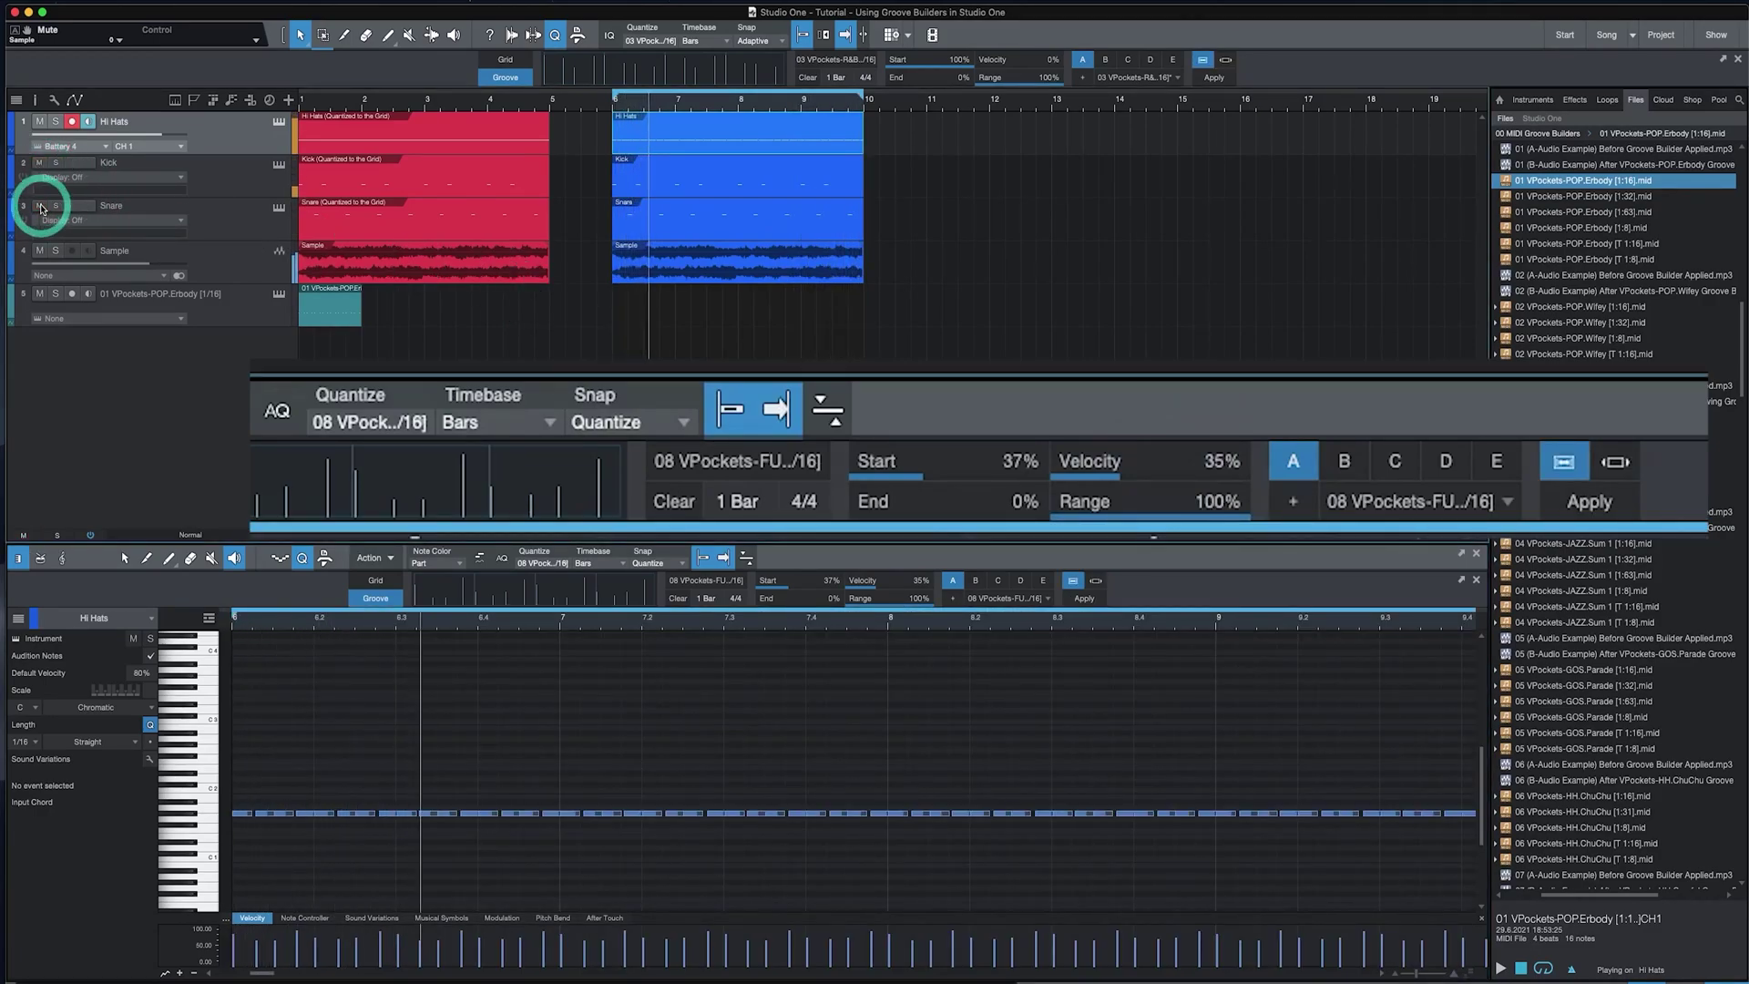
left_click_drag(40, 208, 306, 223)
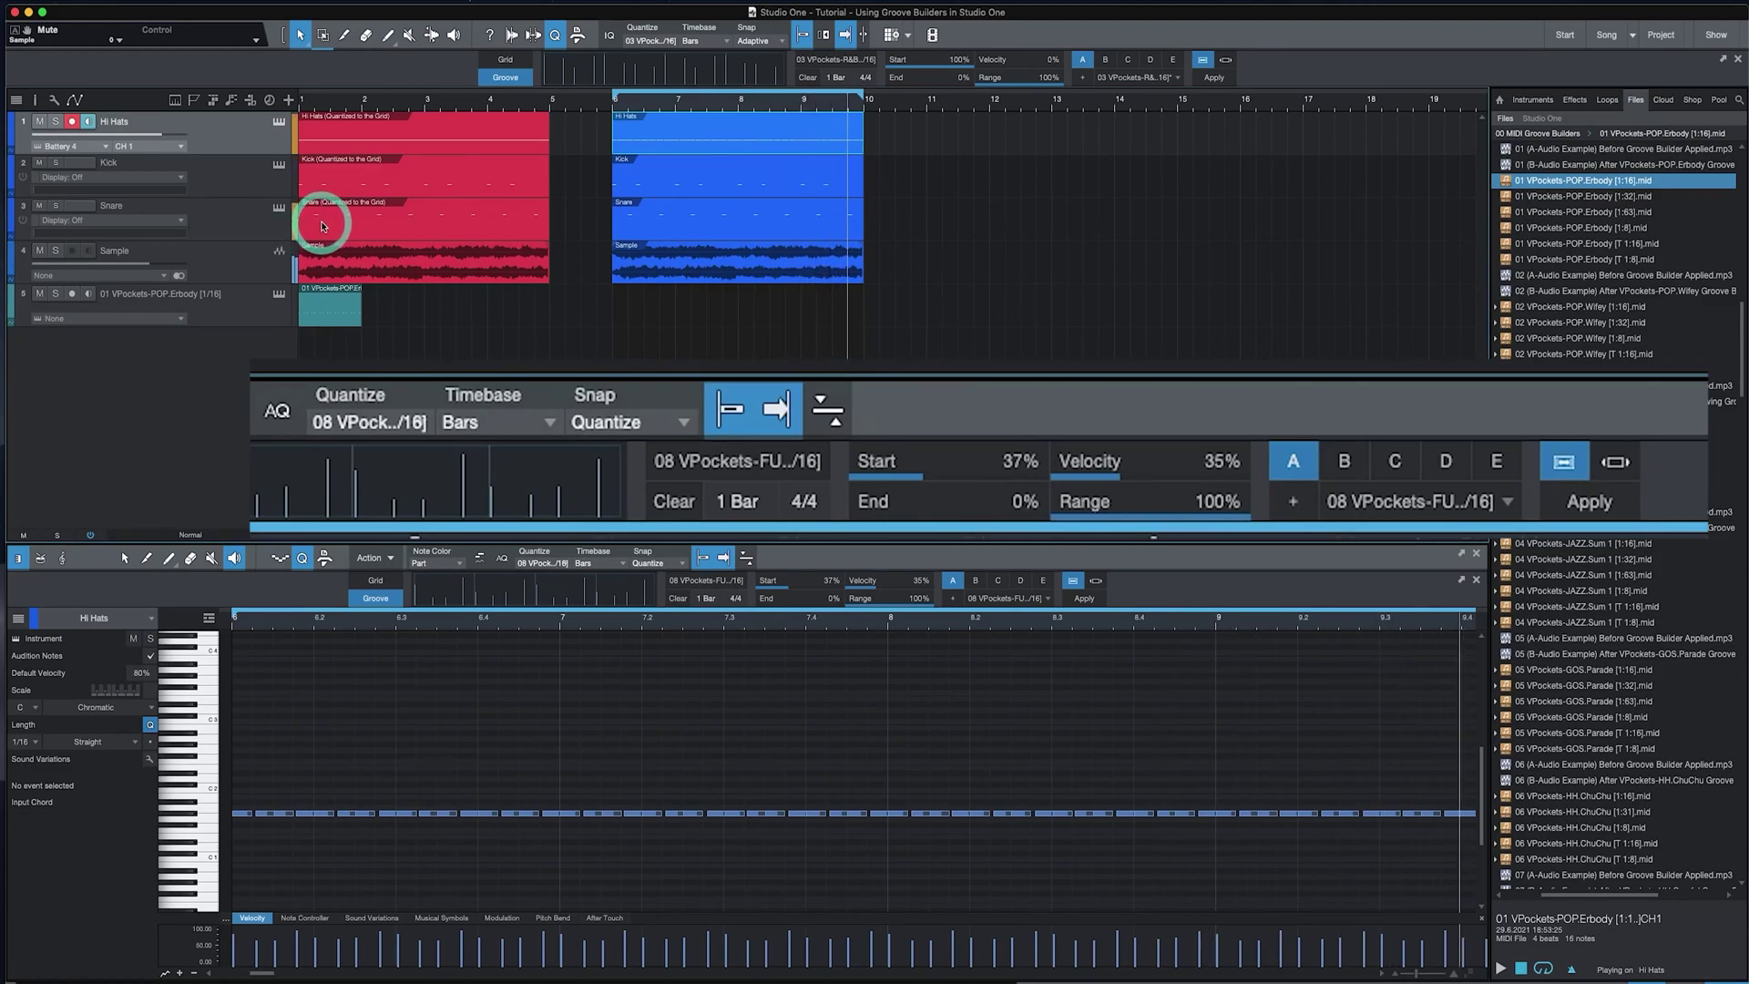
Loop and play the red Hi Hats part at bars 1–5, then loop bars 6–10 on the blue part.
left_click(335, 136)
left_click(335, 137)
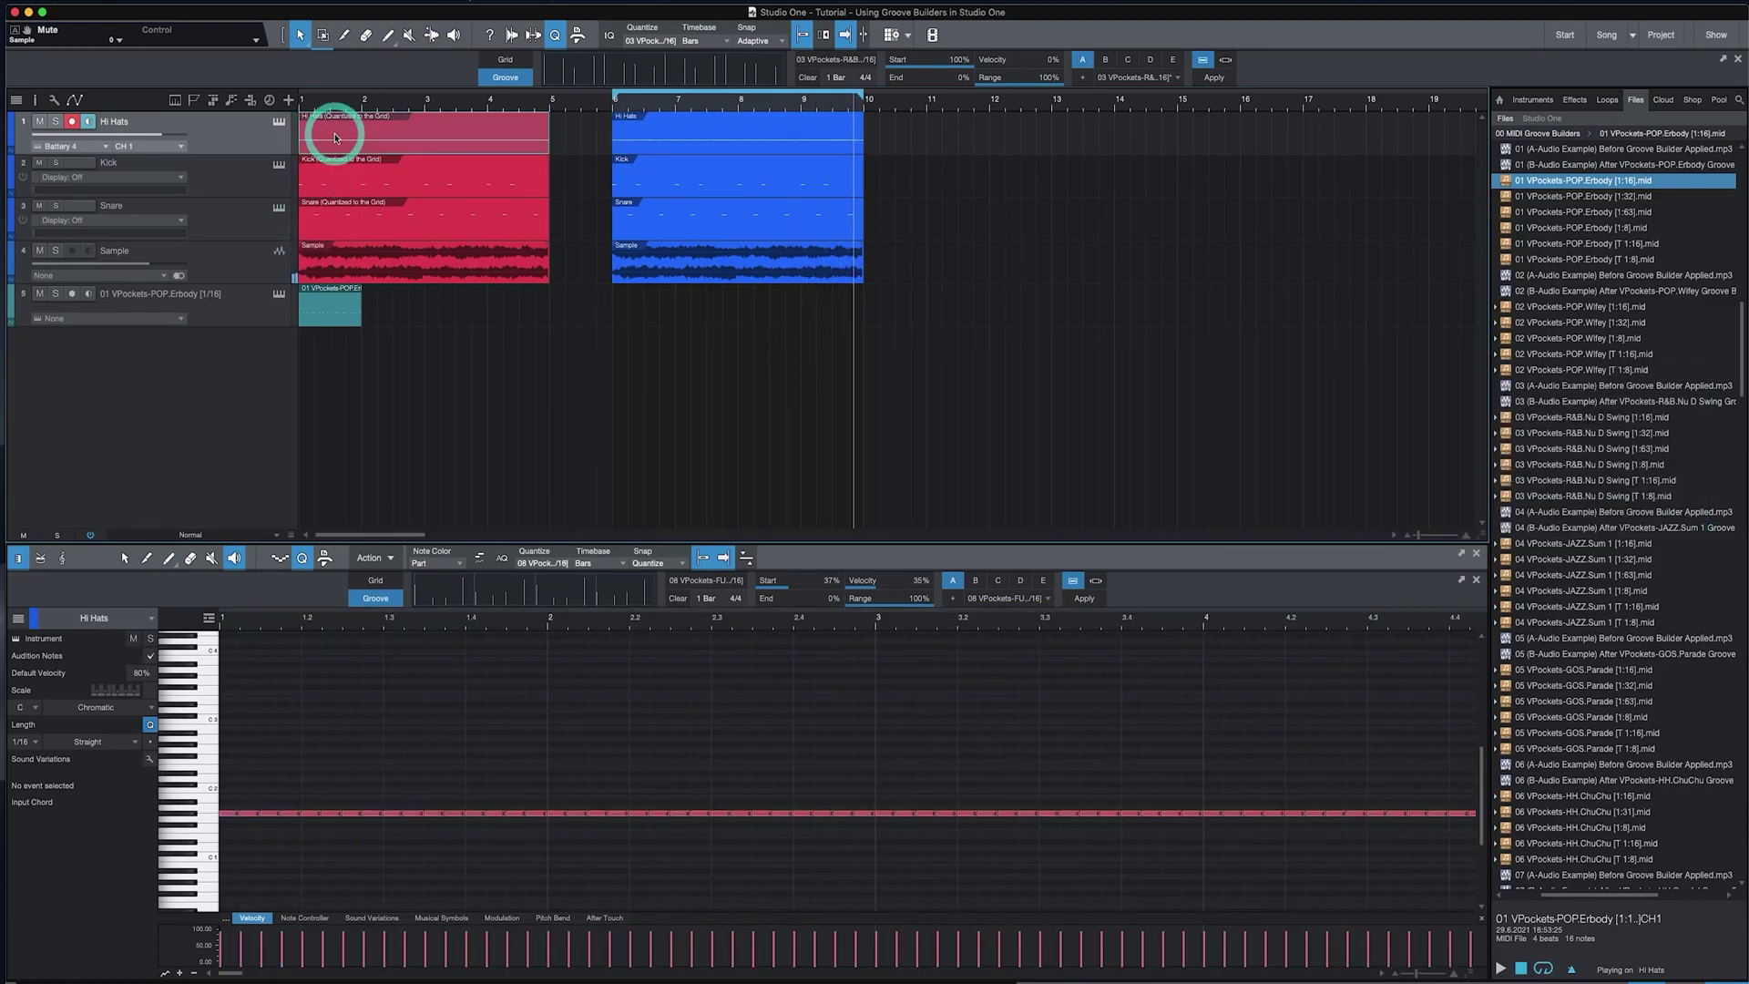
key("p")
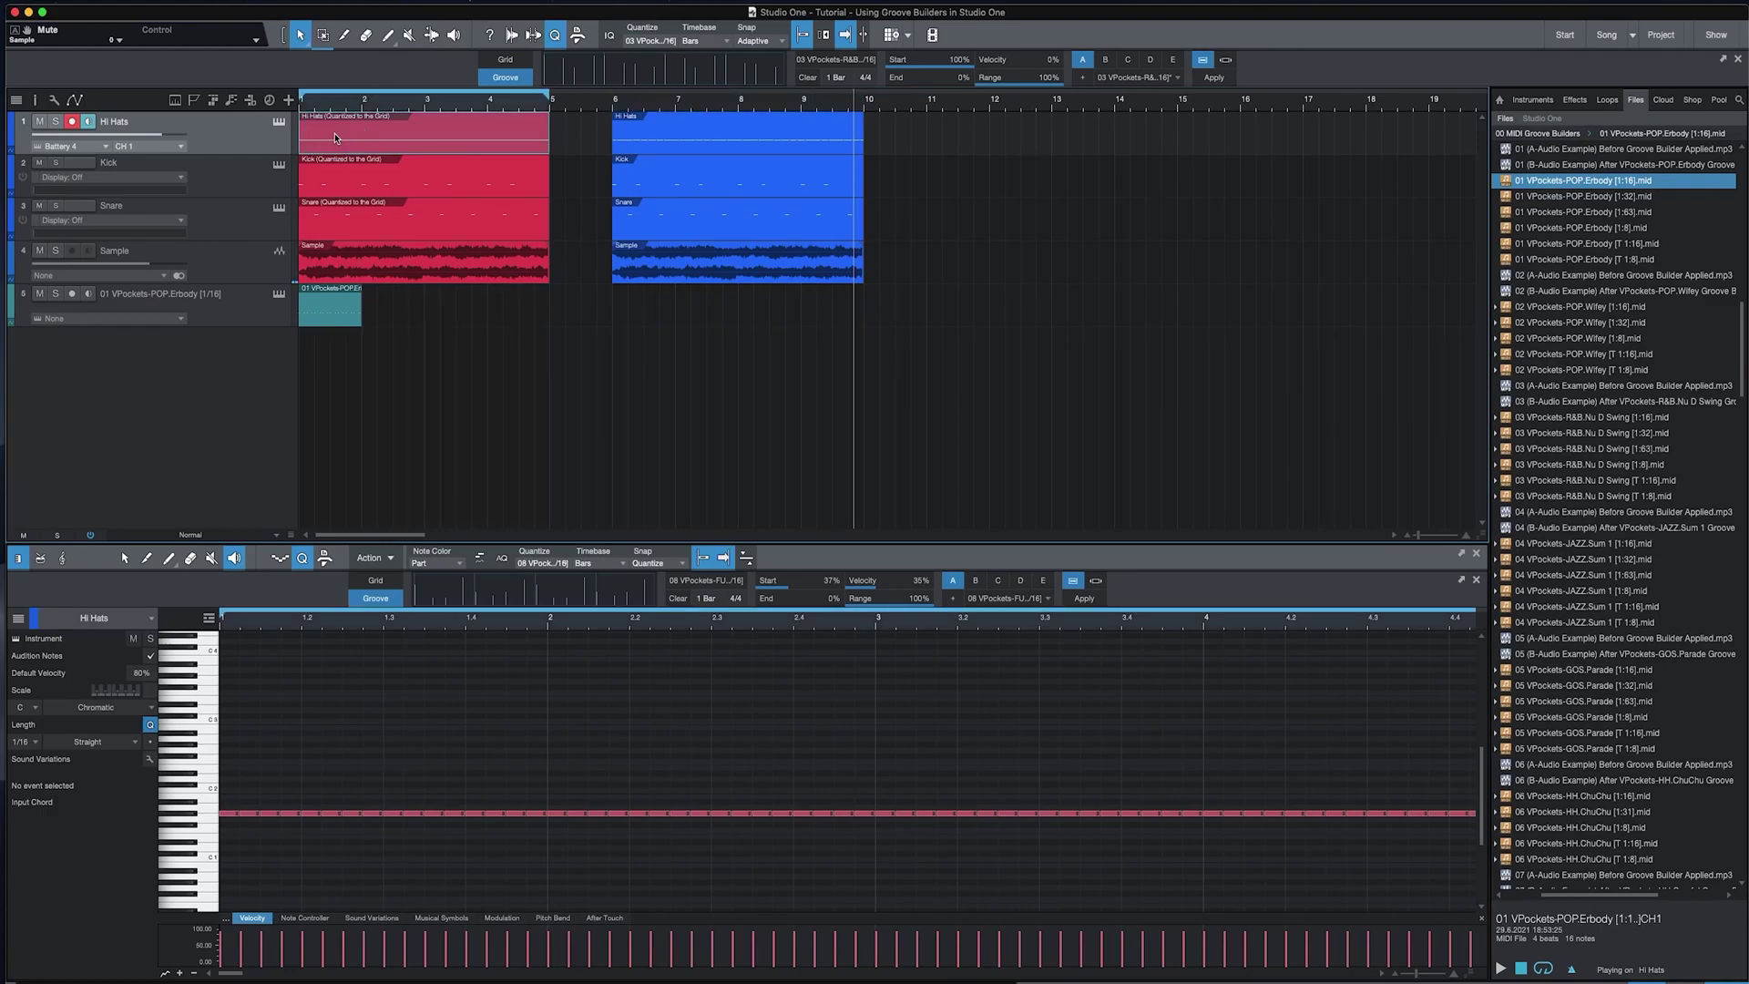
key("space")
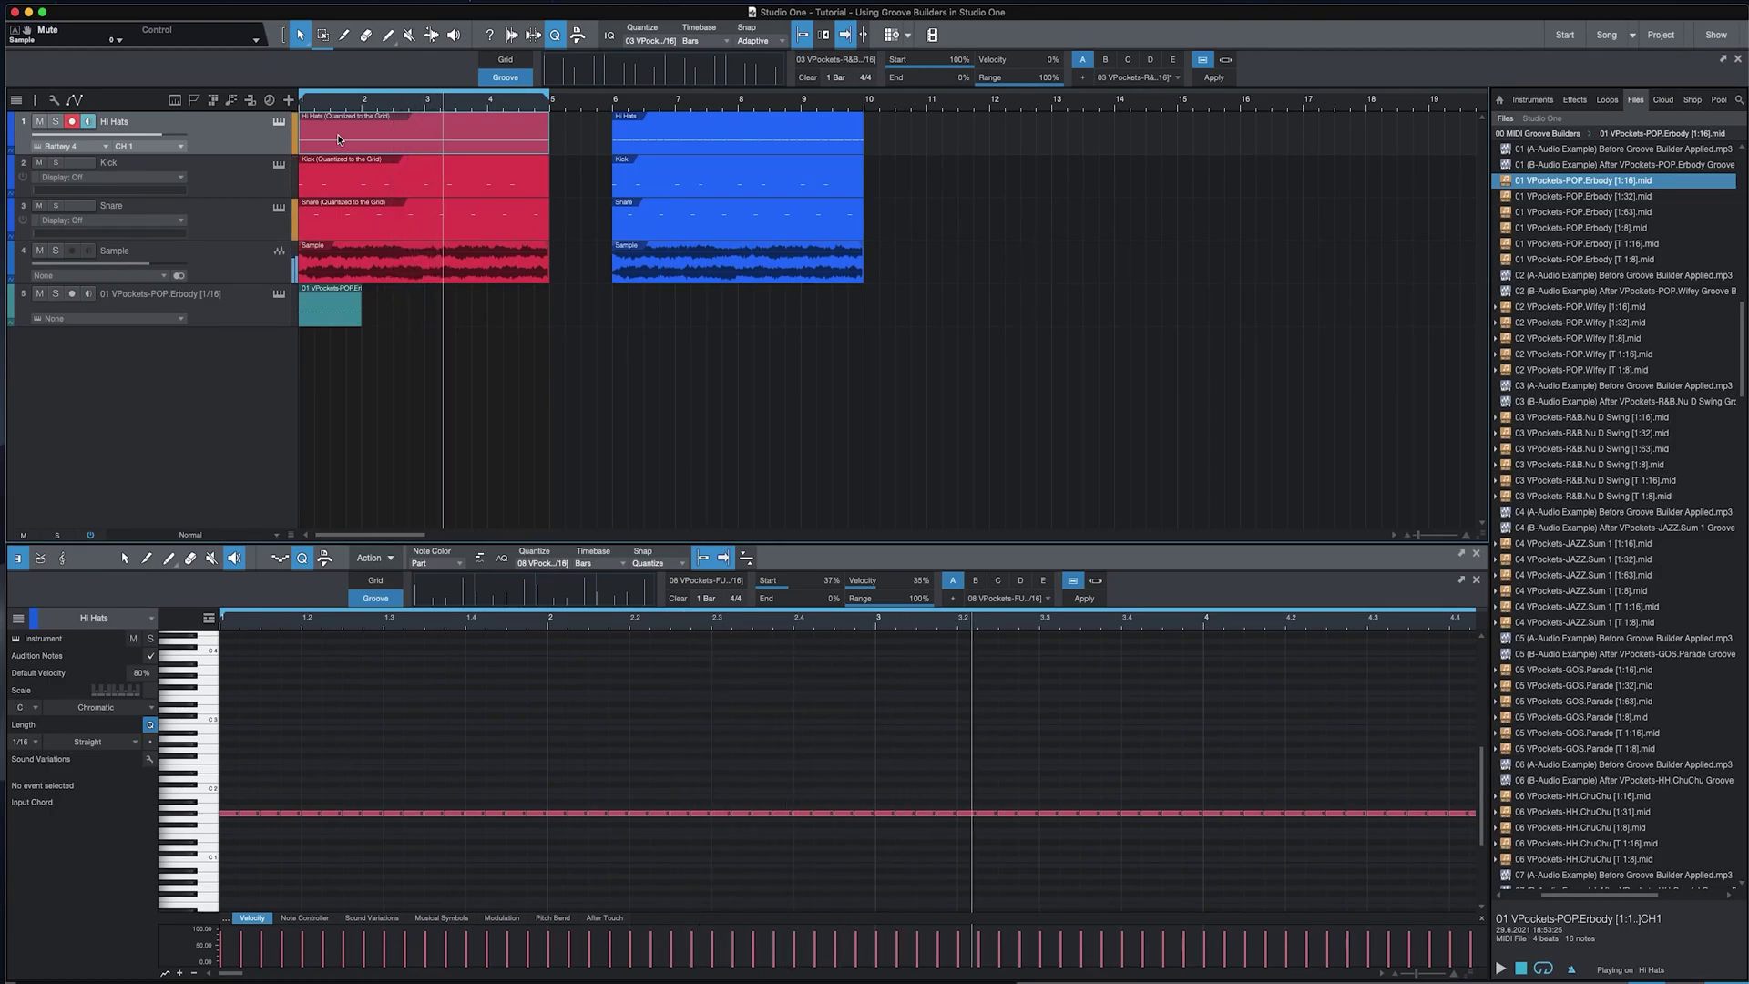
left_click(711, 137)
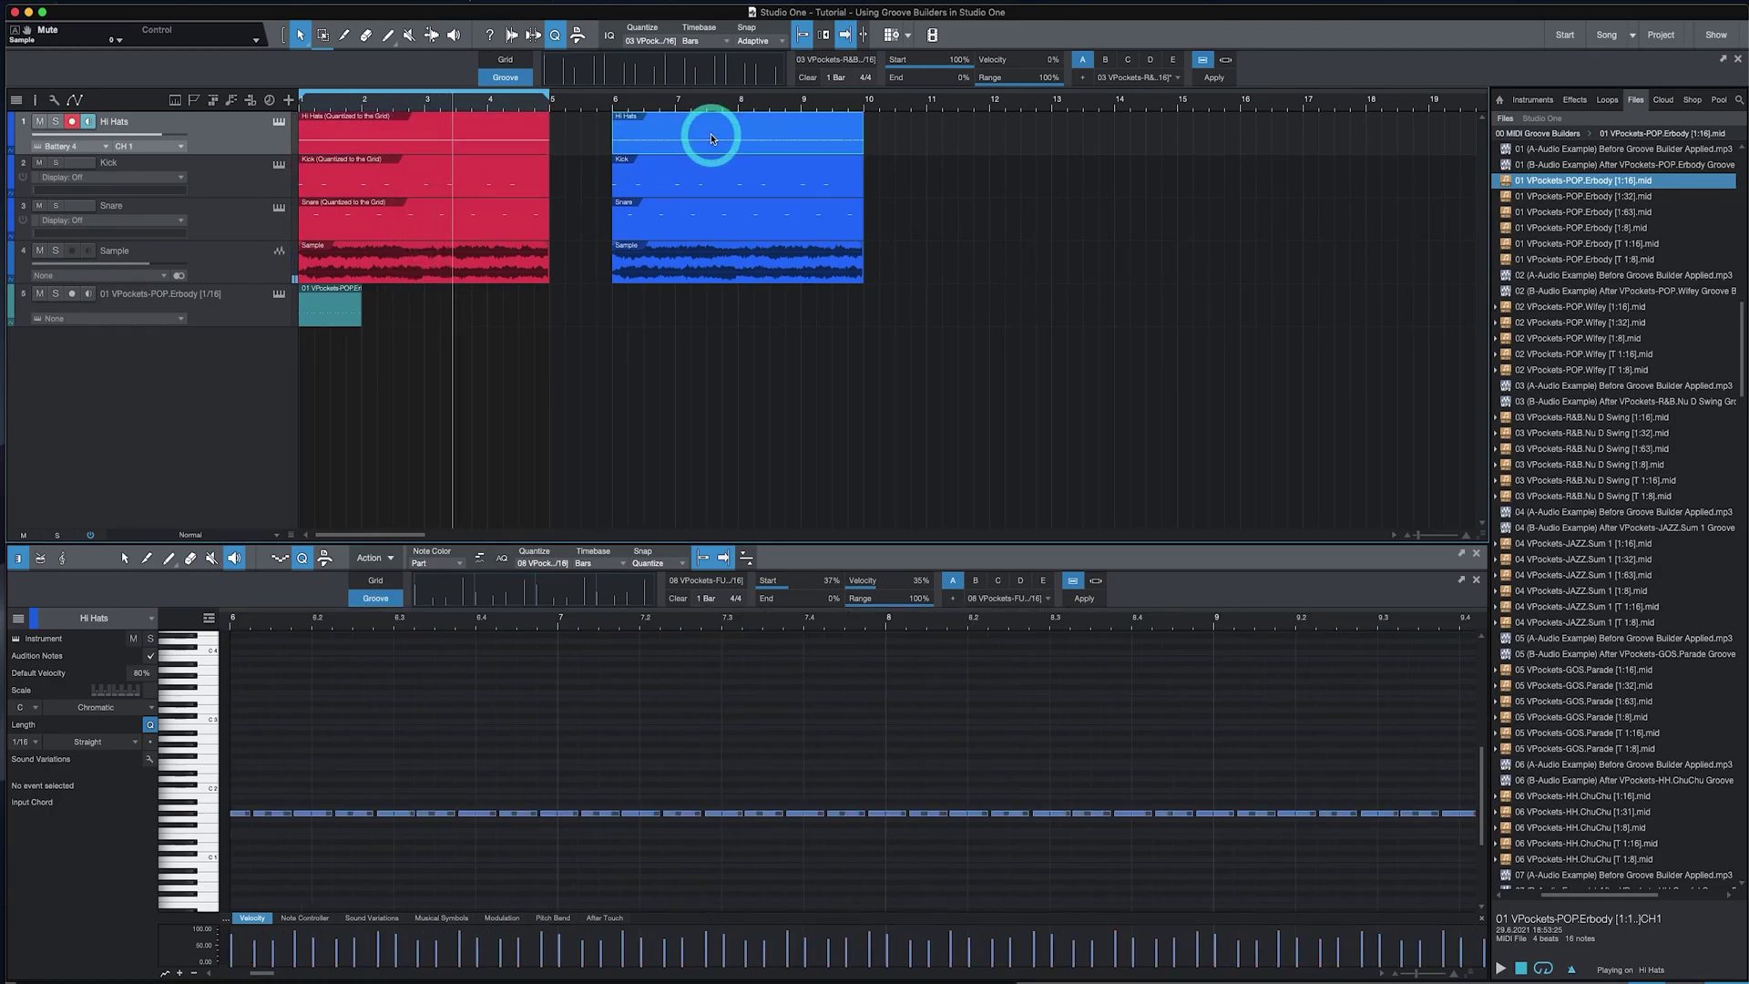
key("p")
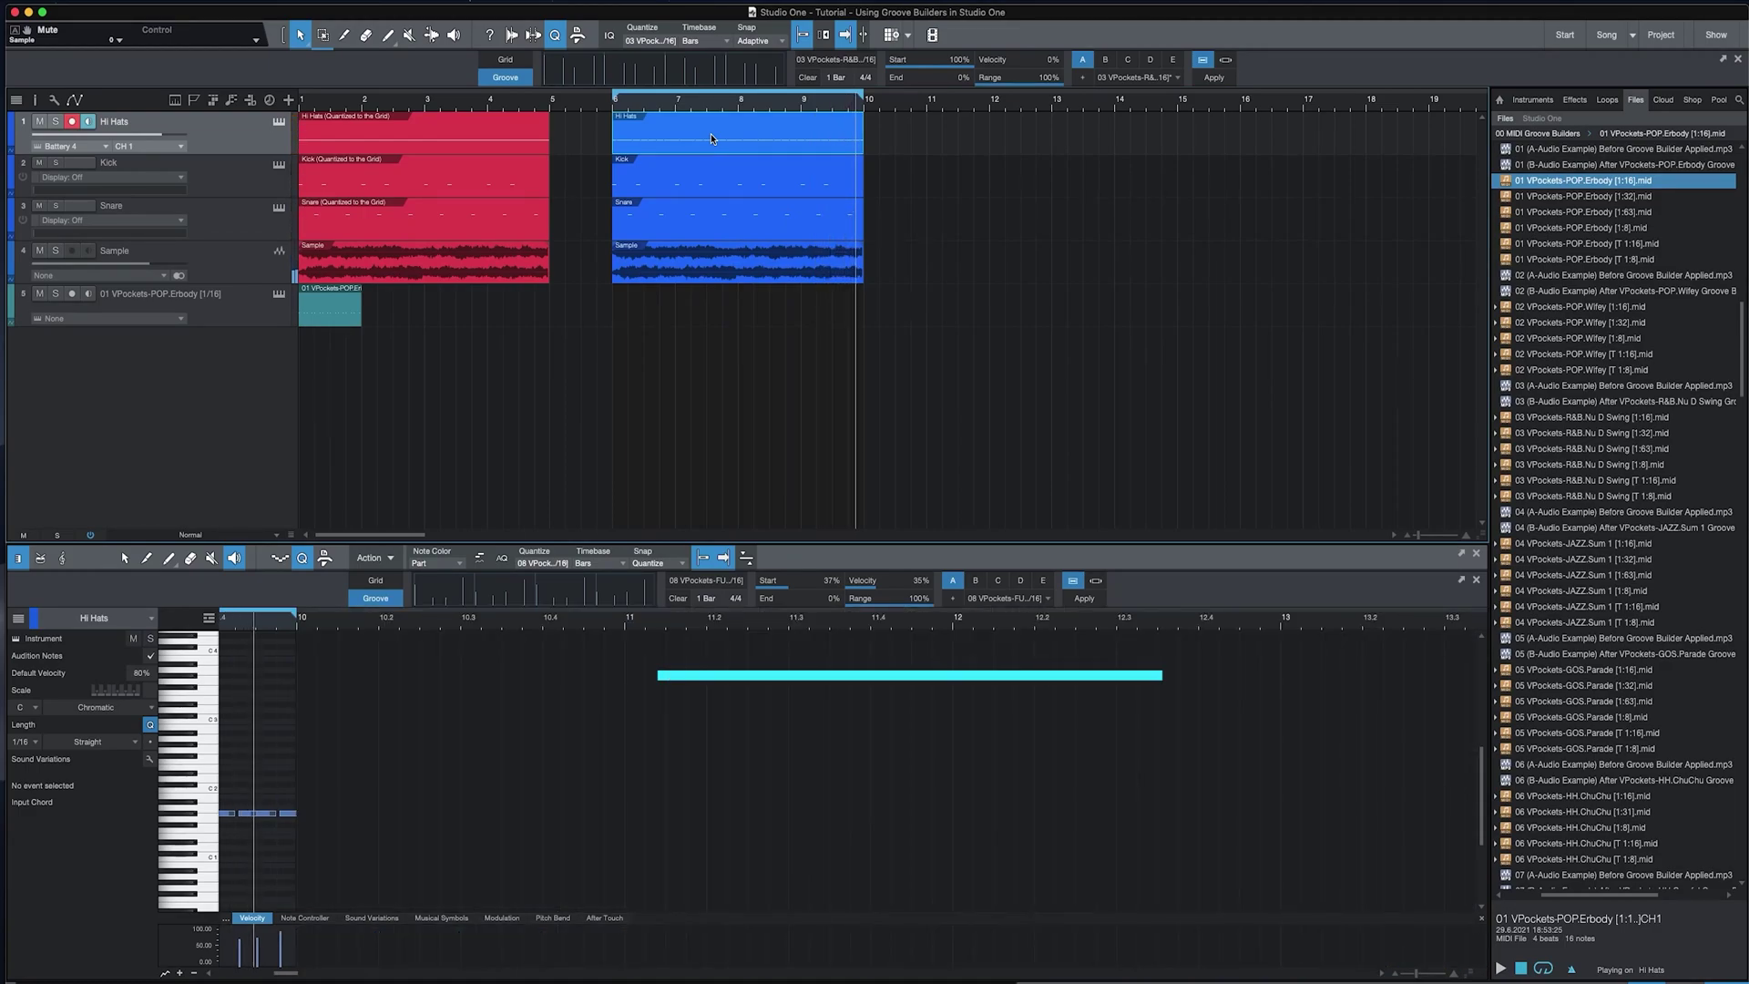
Select all the hi-hat notes of the blue Hi Hats part in the editor.
left_click(712, 139)
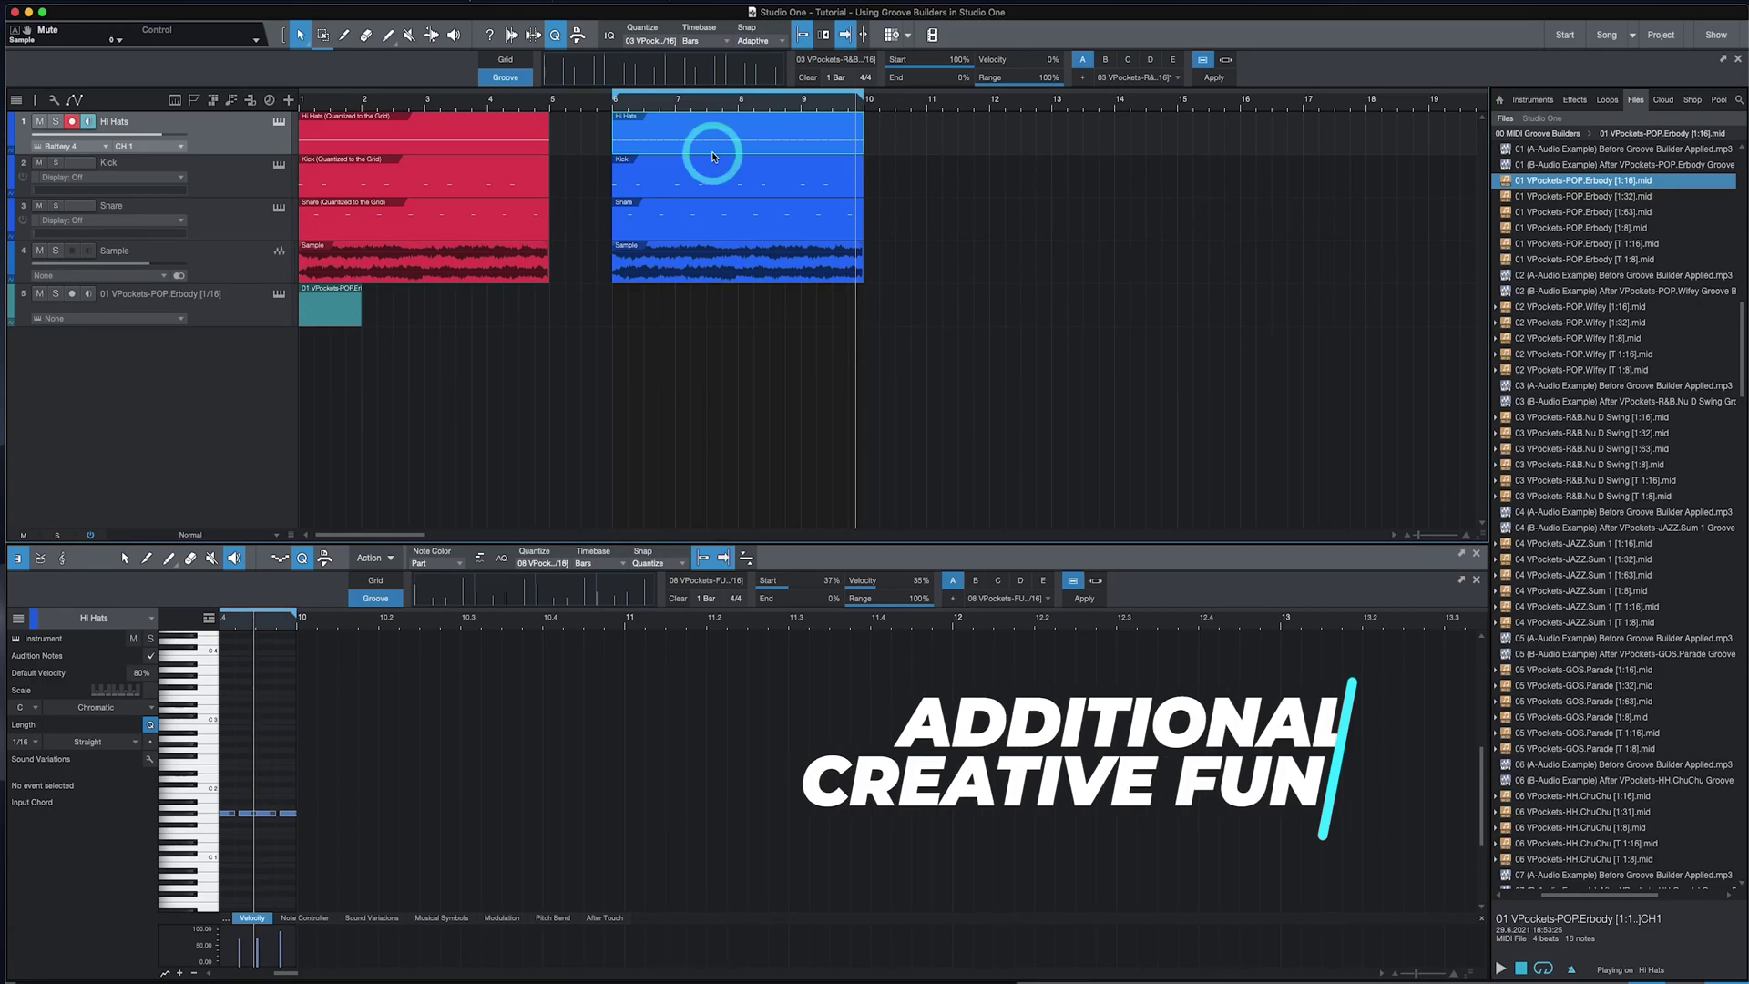
left_click(618, 123)
left_click(296, 501)
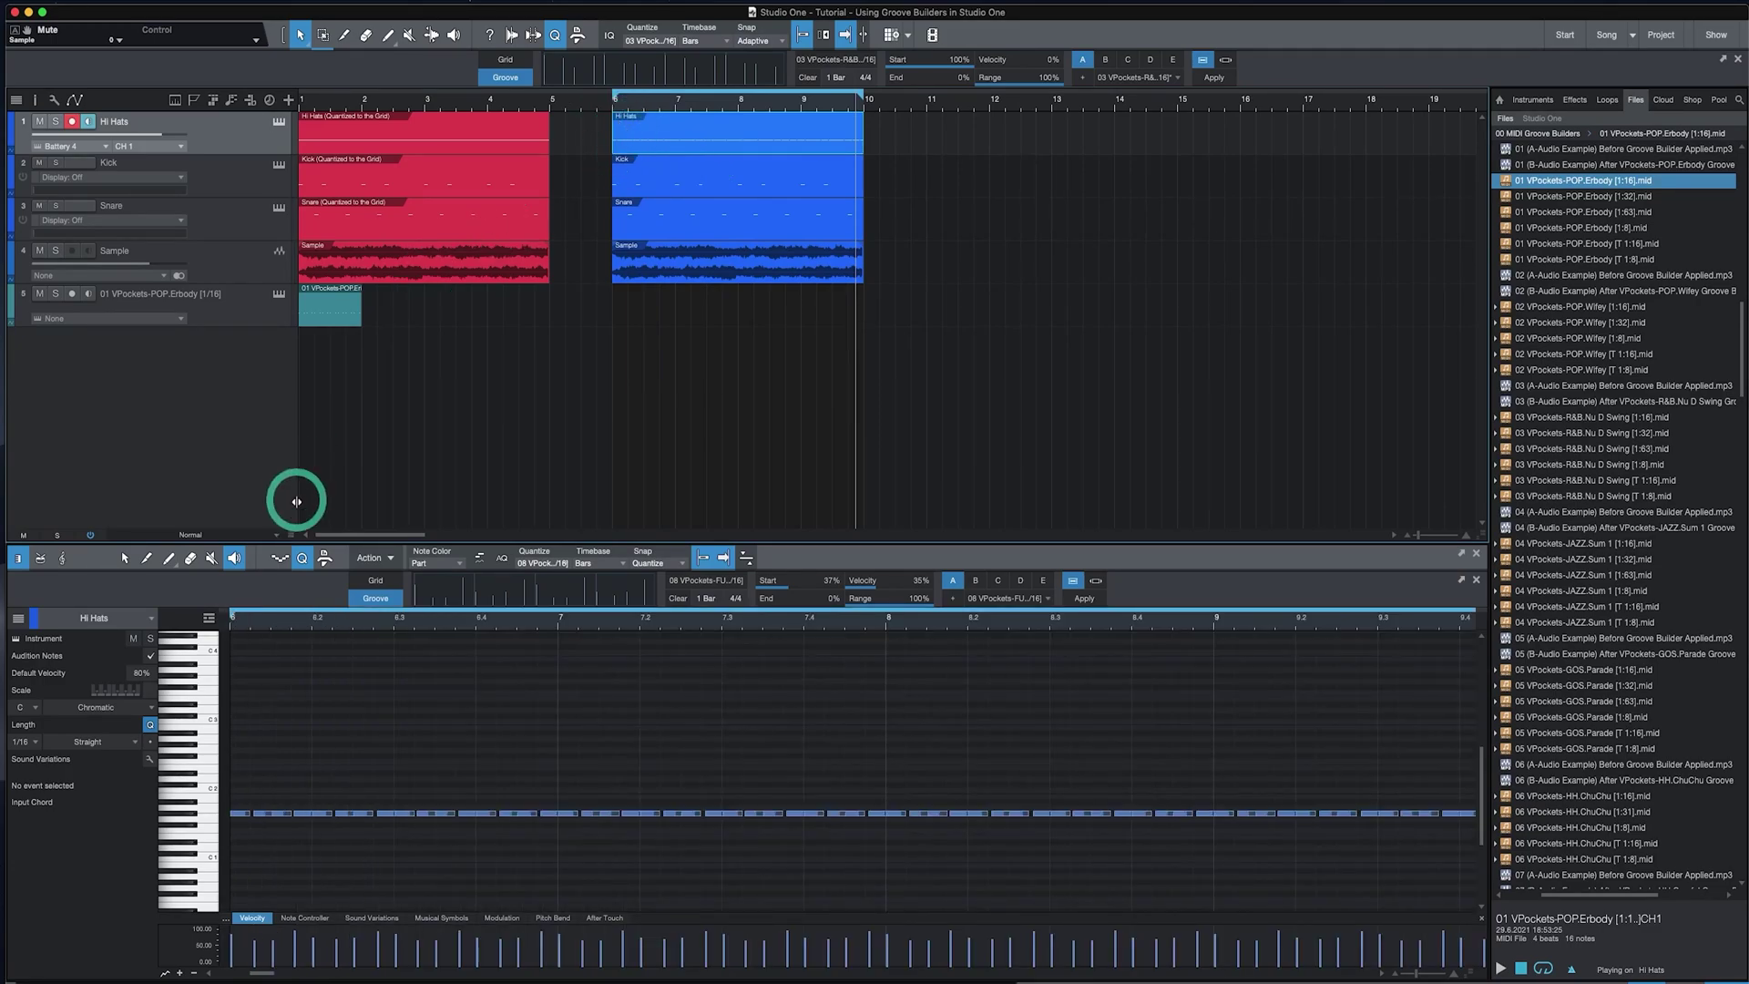
left_click(205, 813)
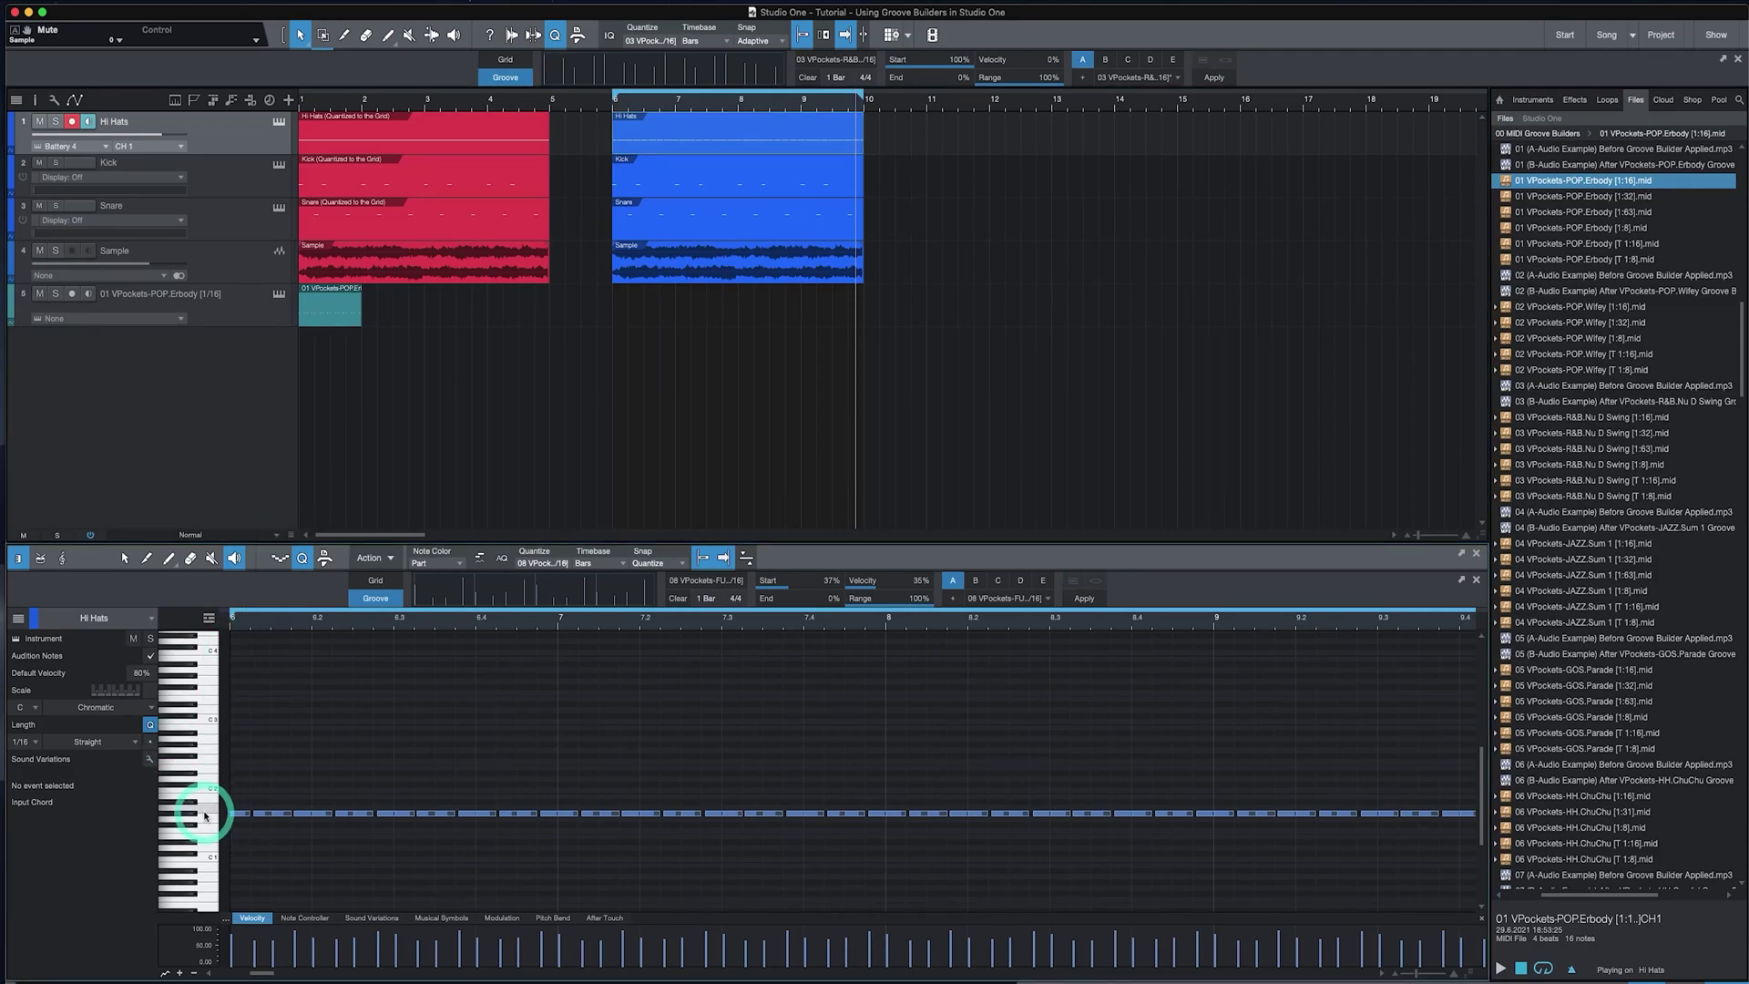
left_click_drag(276, 802, 276, 802)
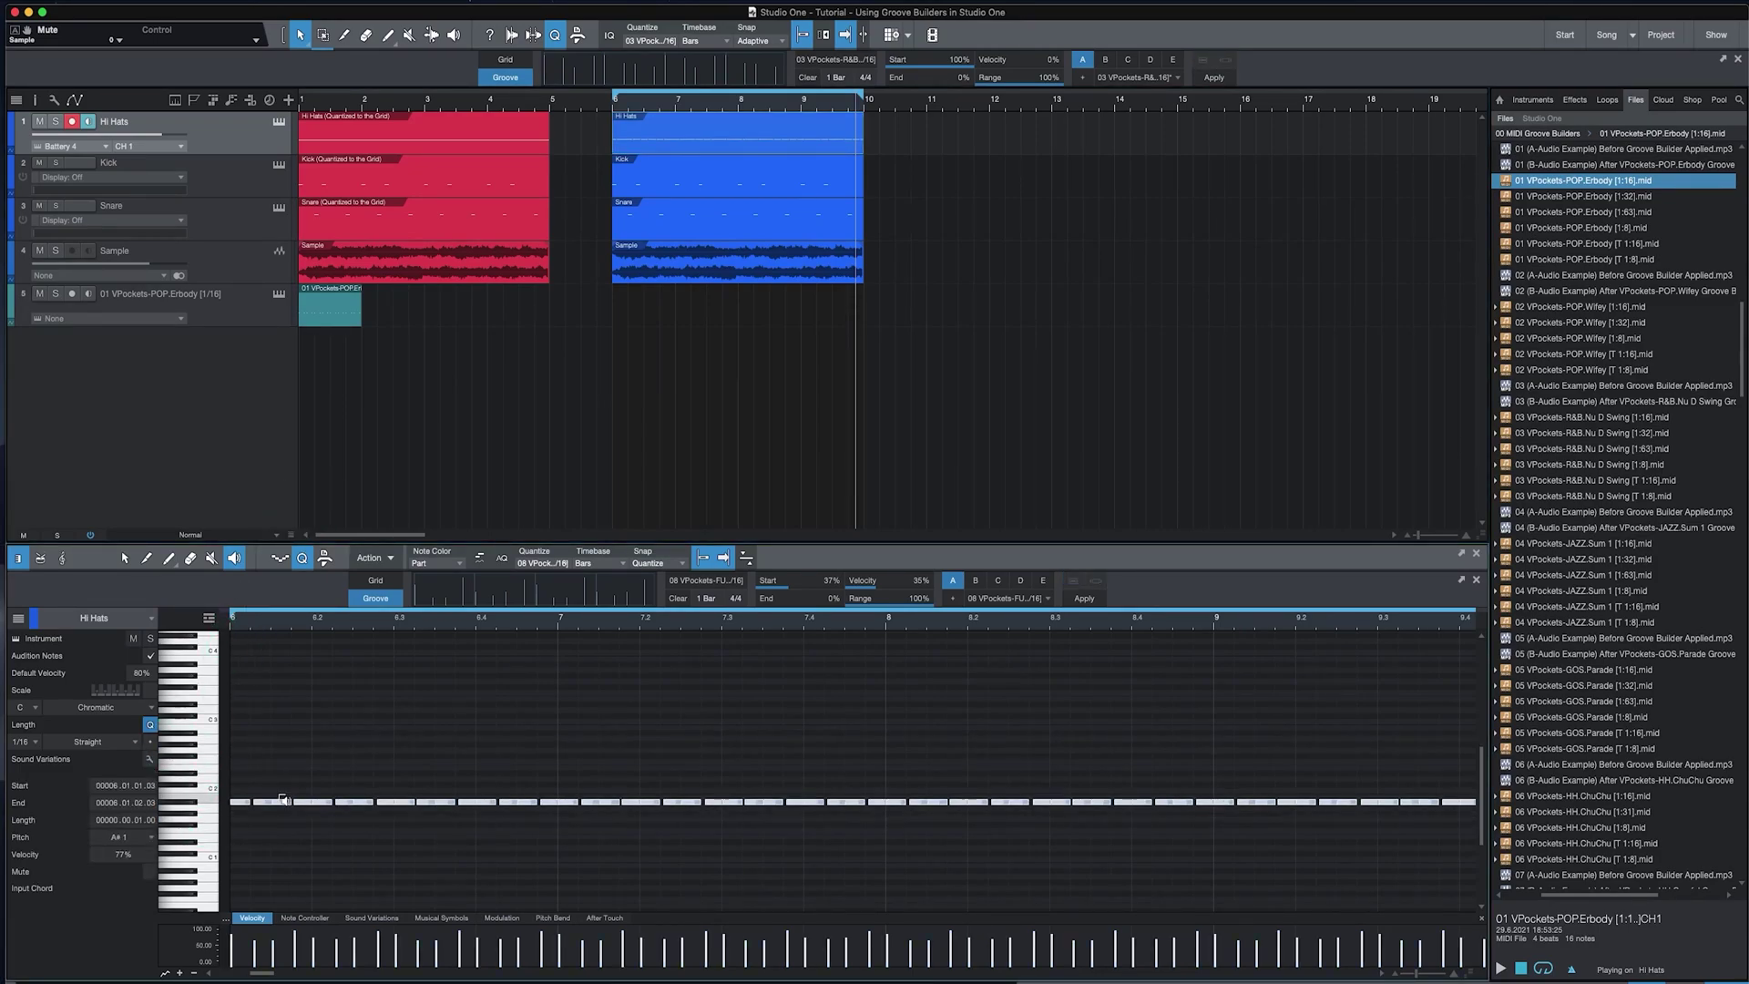
Try groove Velocity values up to 88%, then reapply the FUNK groove at 47% Velocity.
left_click(823, 575)
left_click(895, 589)
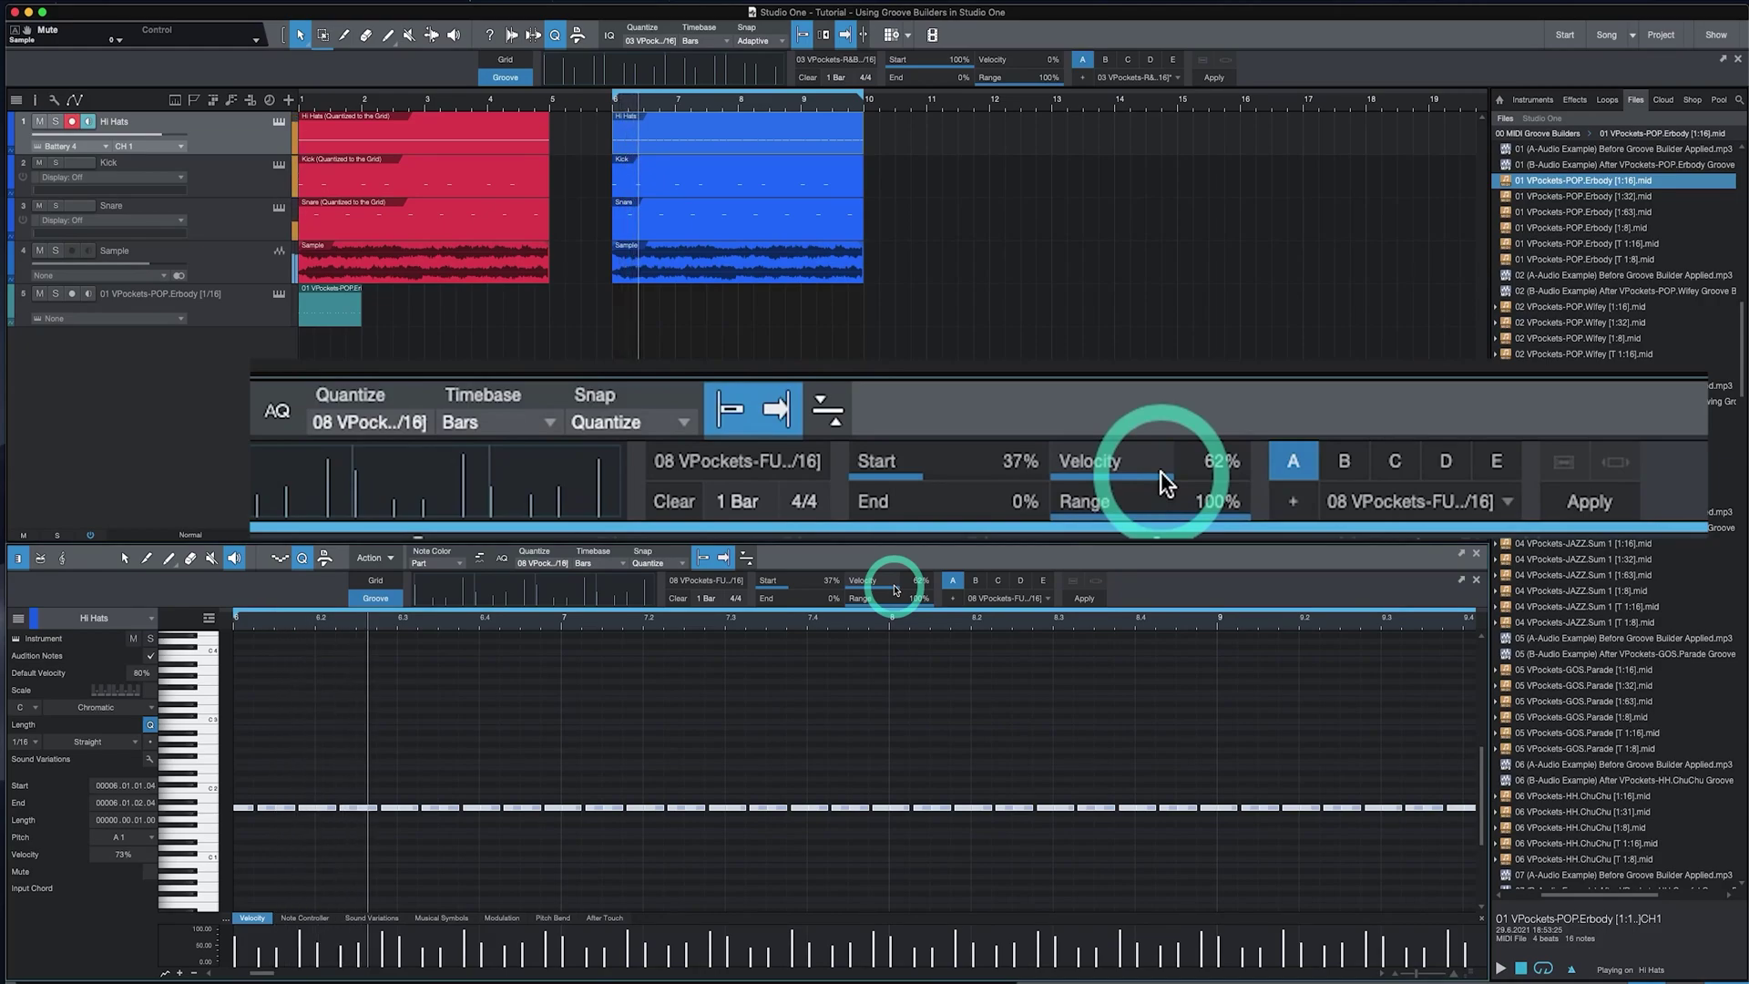
left_click_drag(895, 589, 902, 570)
left_click(1088, 600)
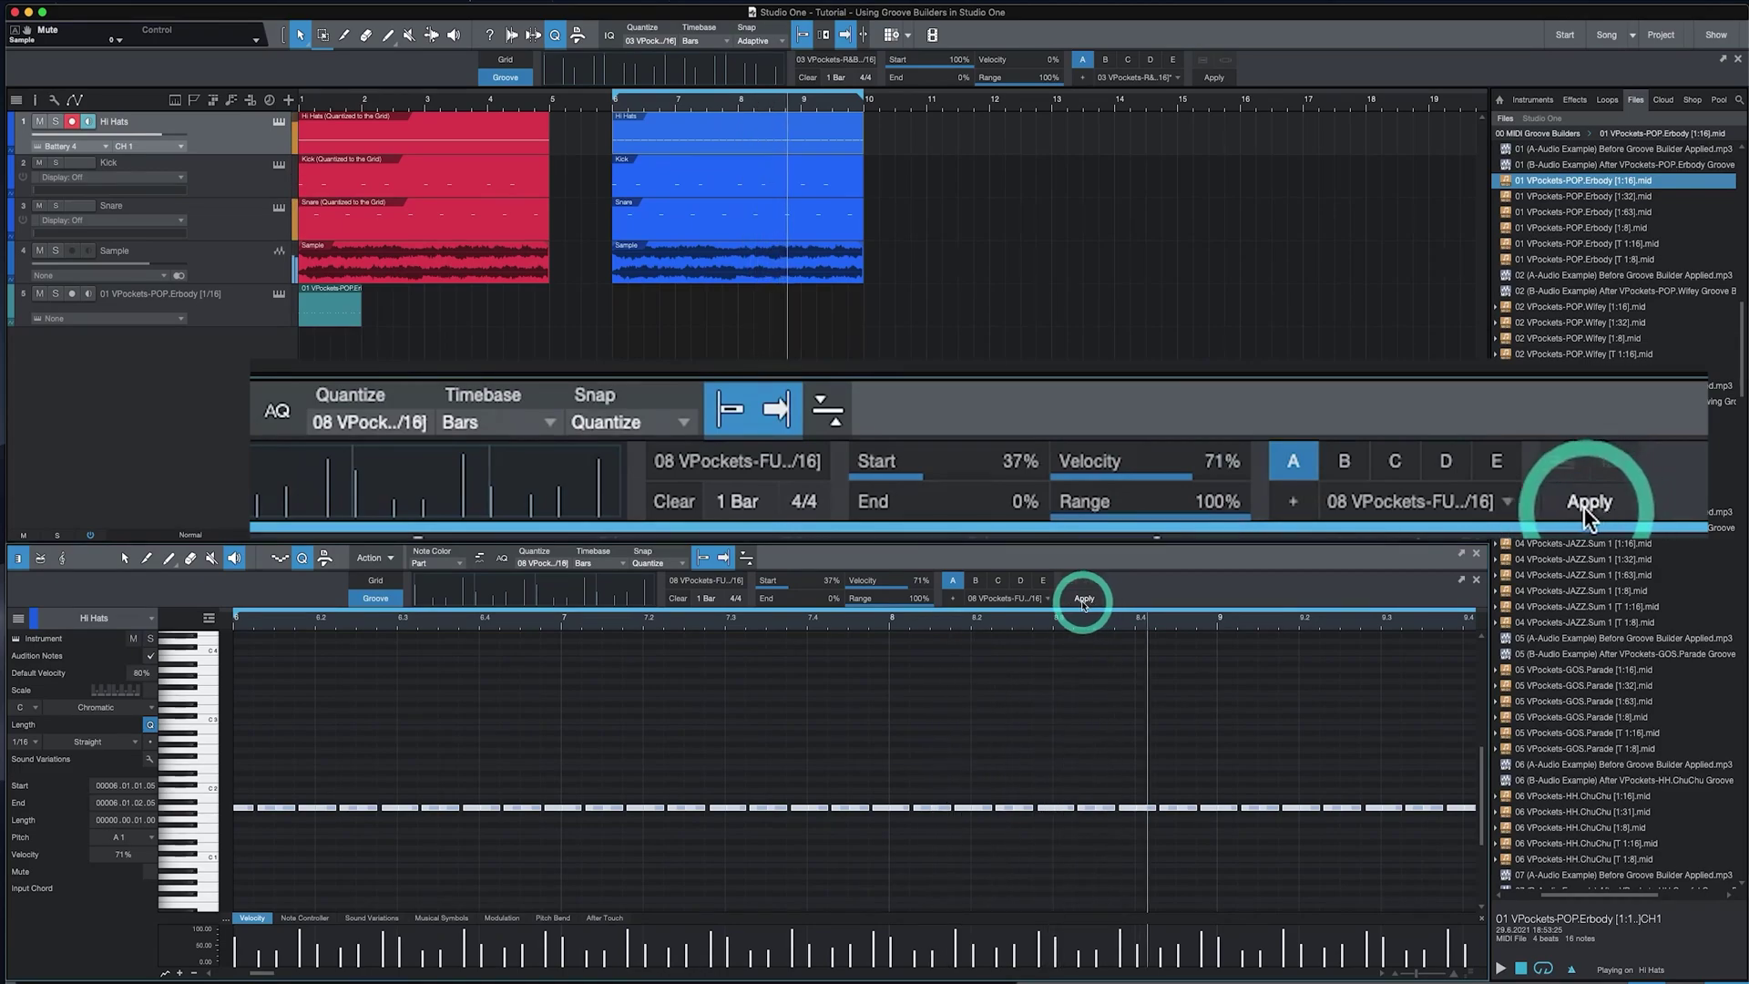
left_click_drag(902, 581, 922, 567)
left_click(1069, 607)
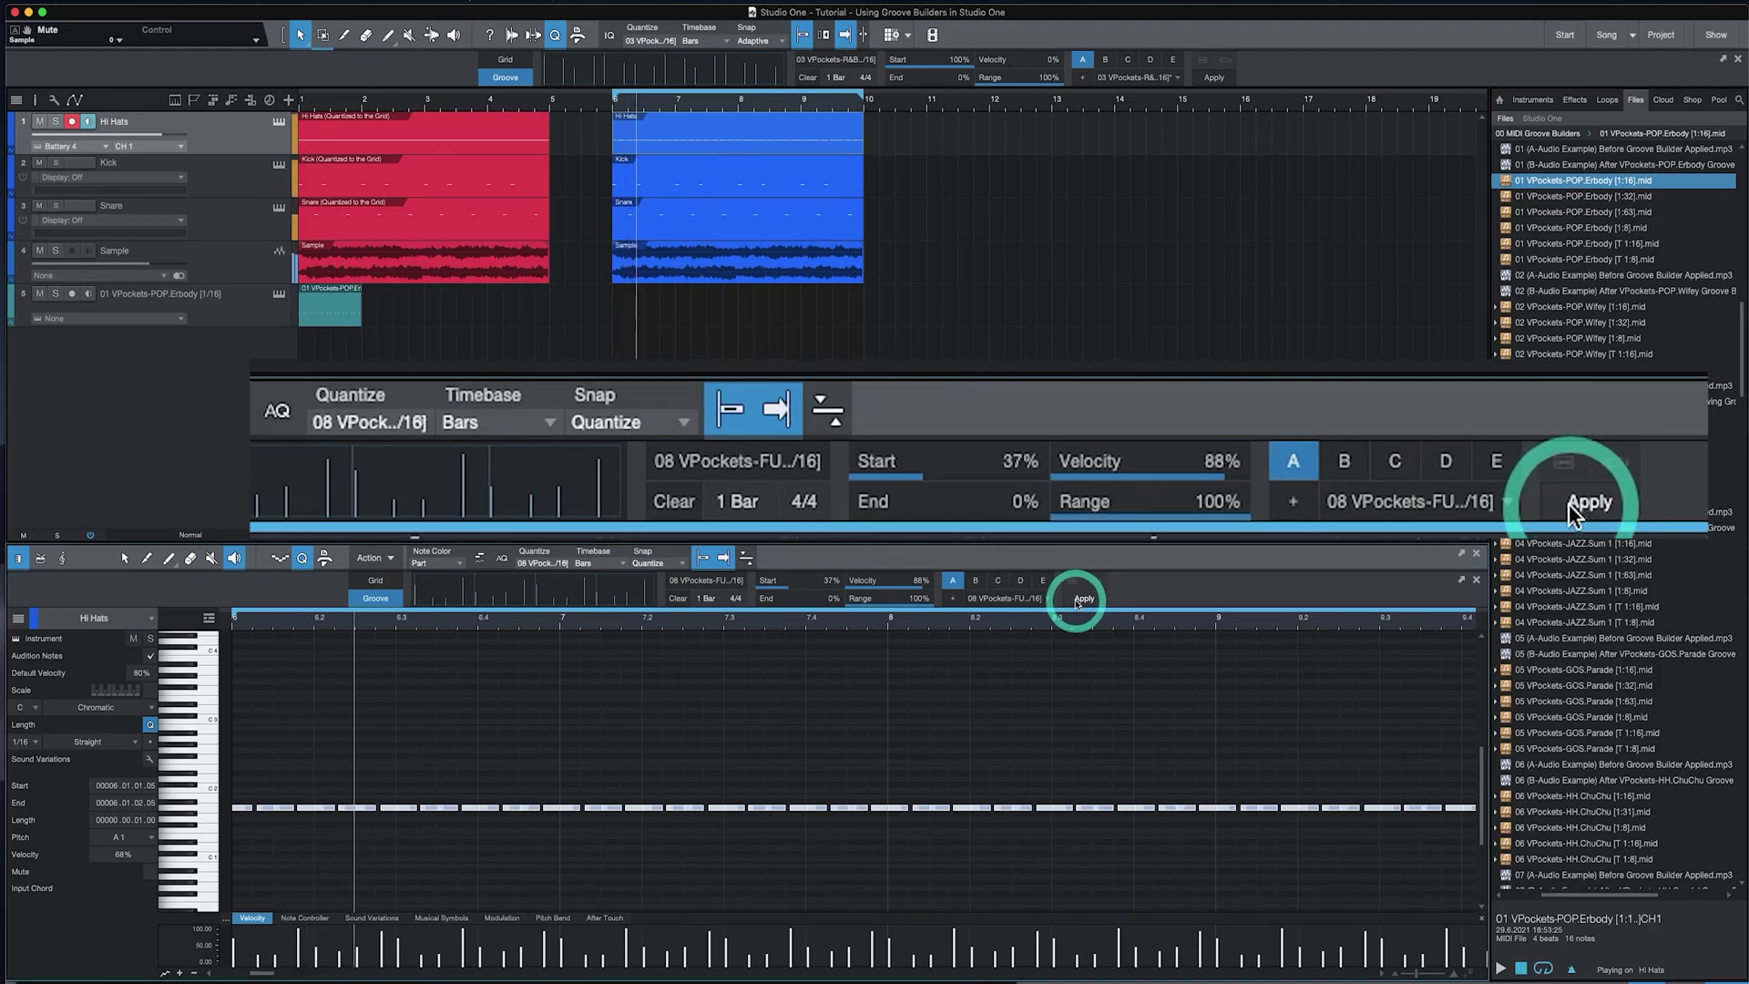
left_click(1015, 604)
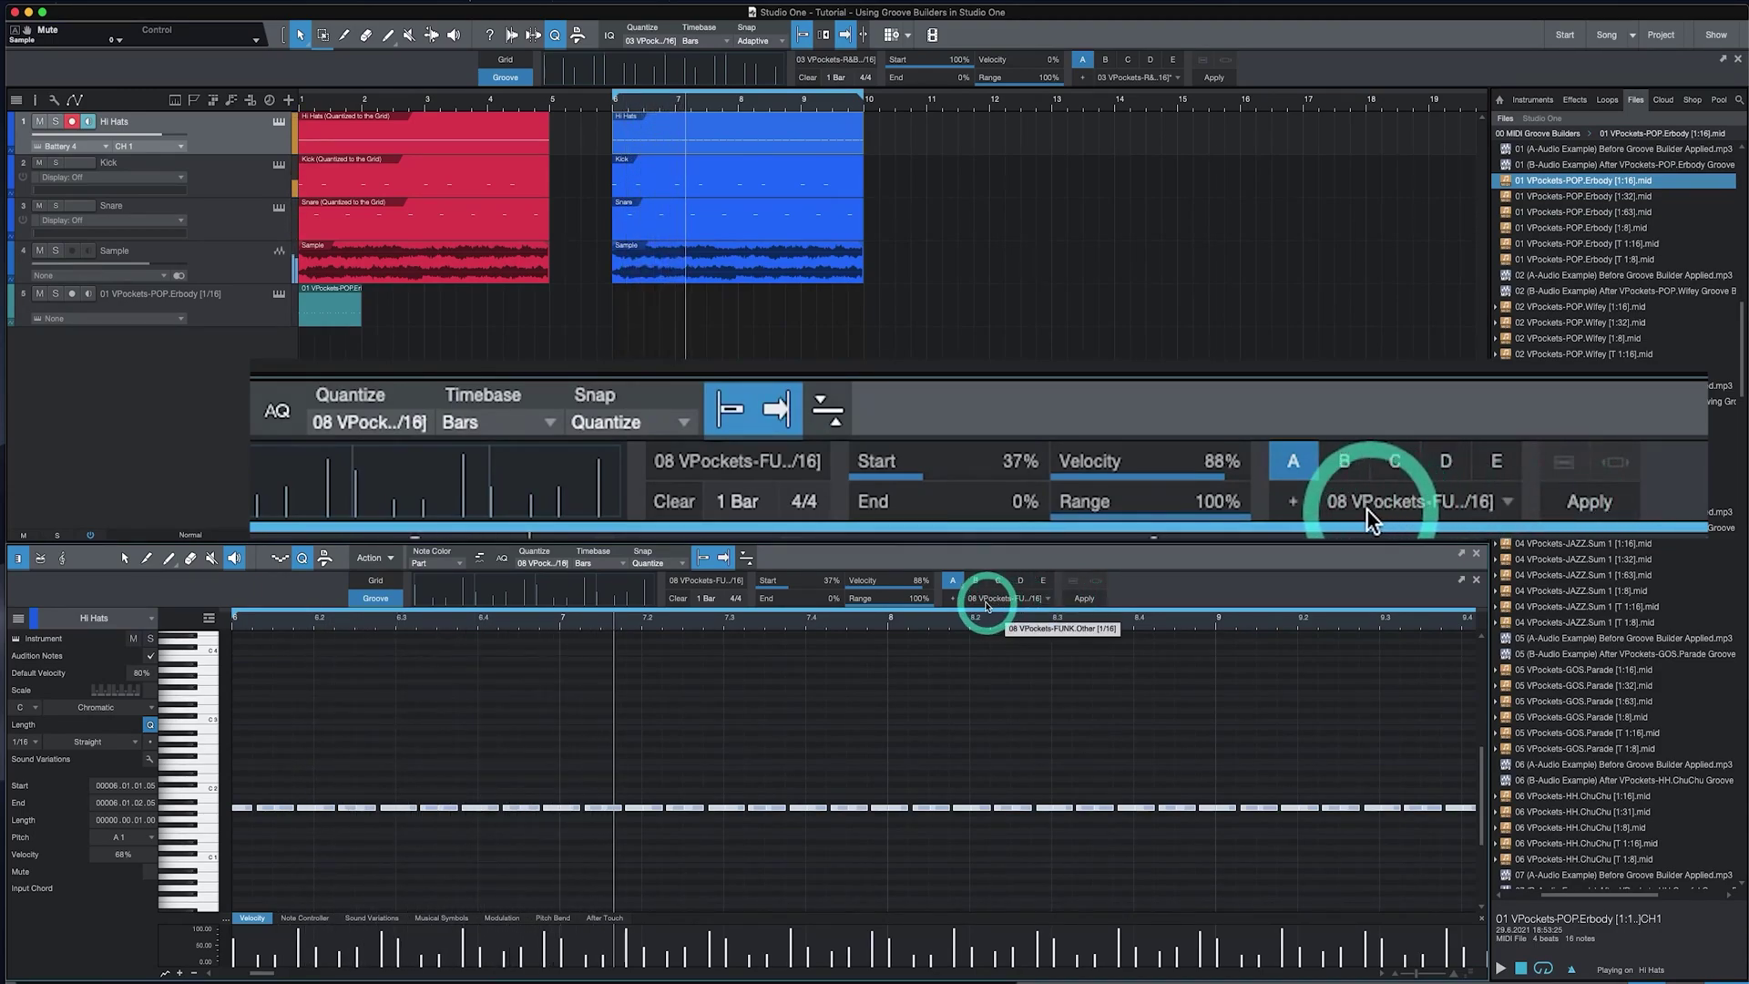
left_click_drag(933, 592, 878, 605)
left_click(1086, 600)
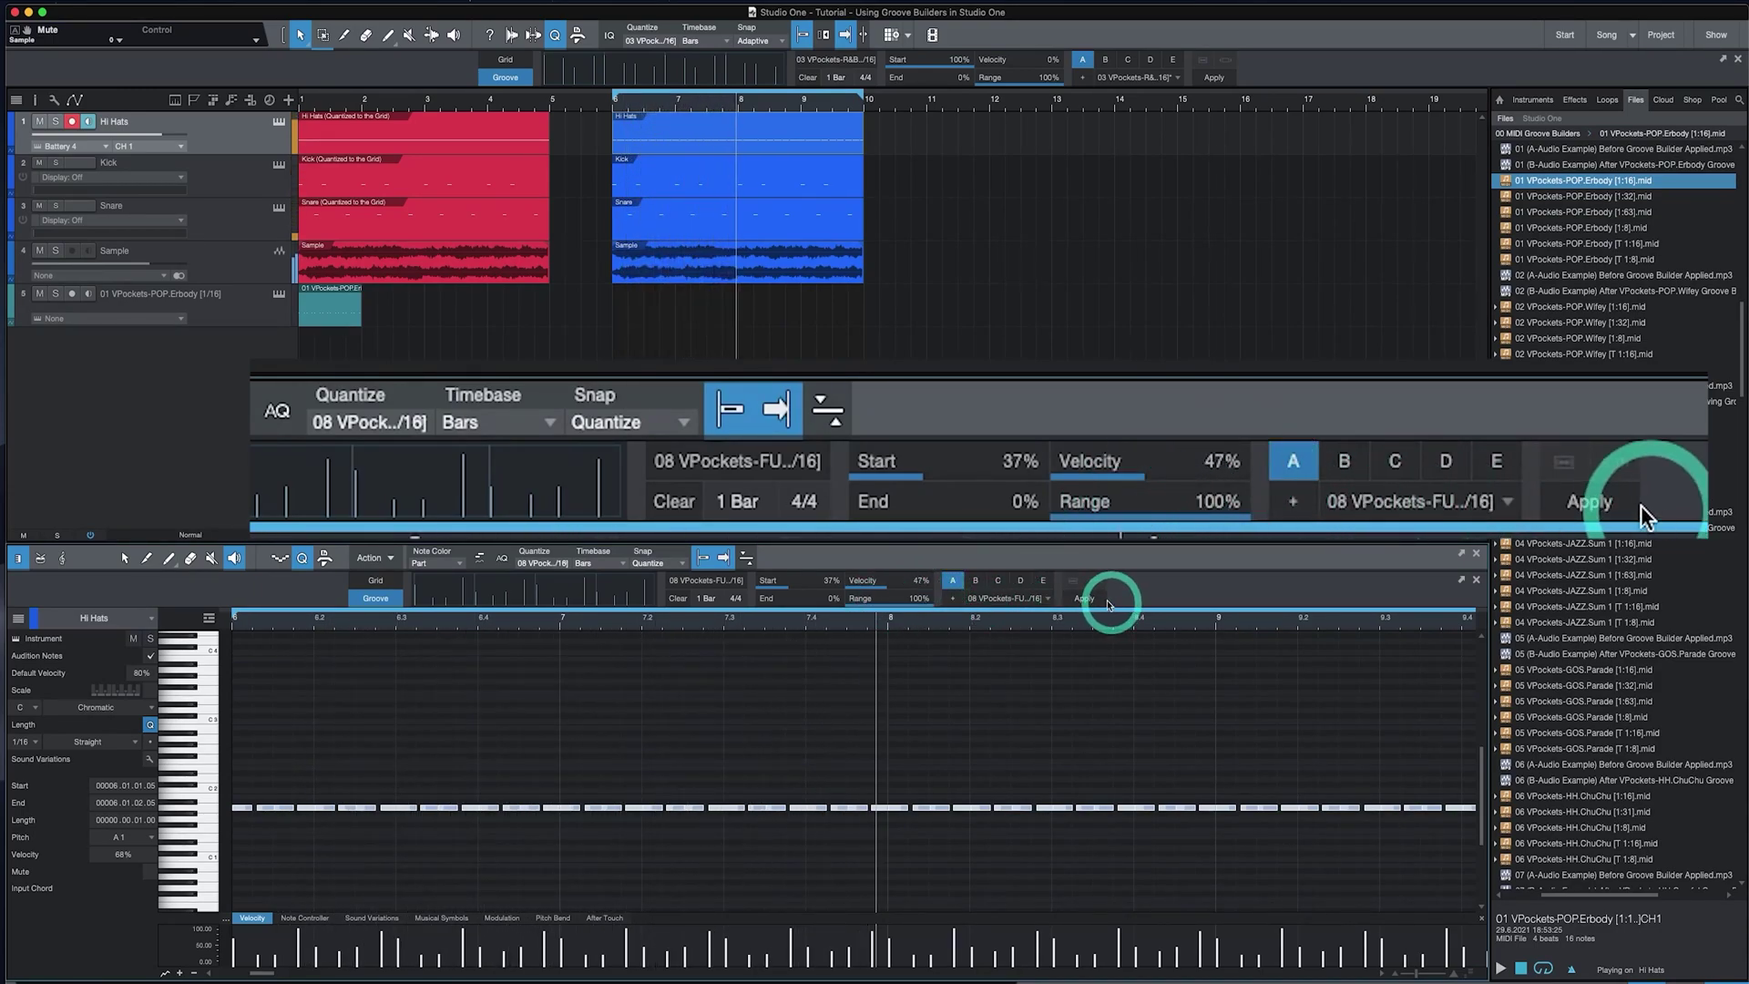
left_click(1581, 493)
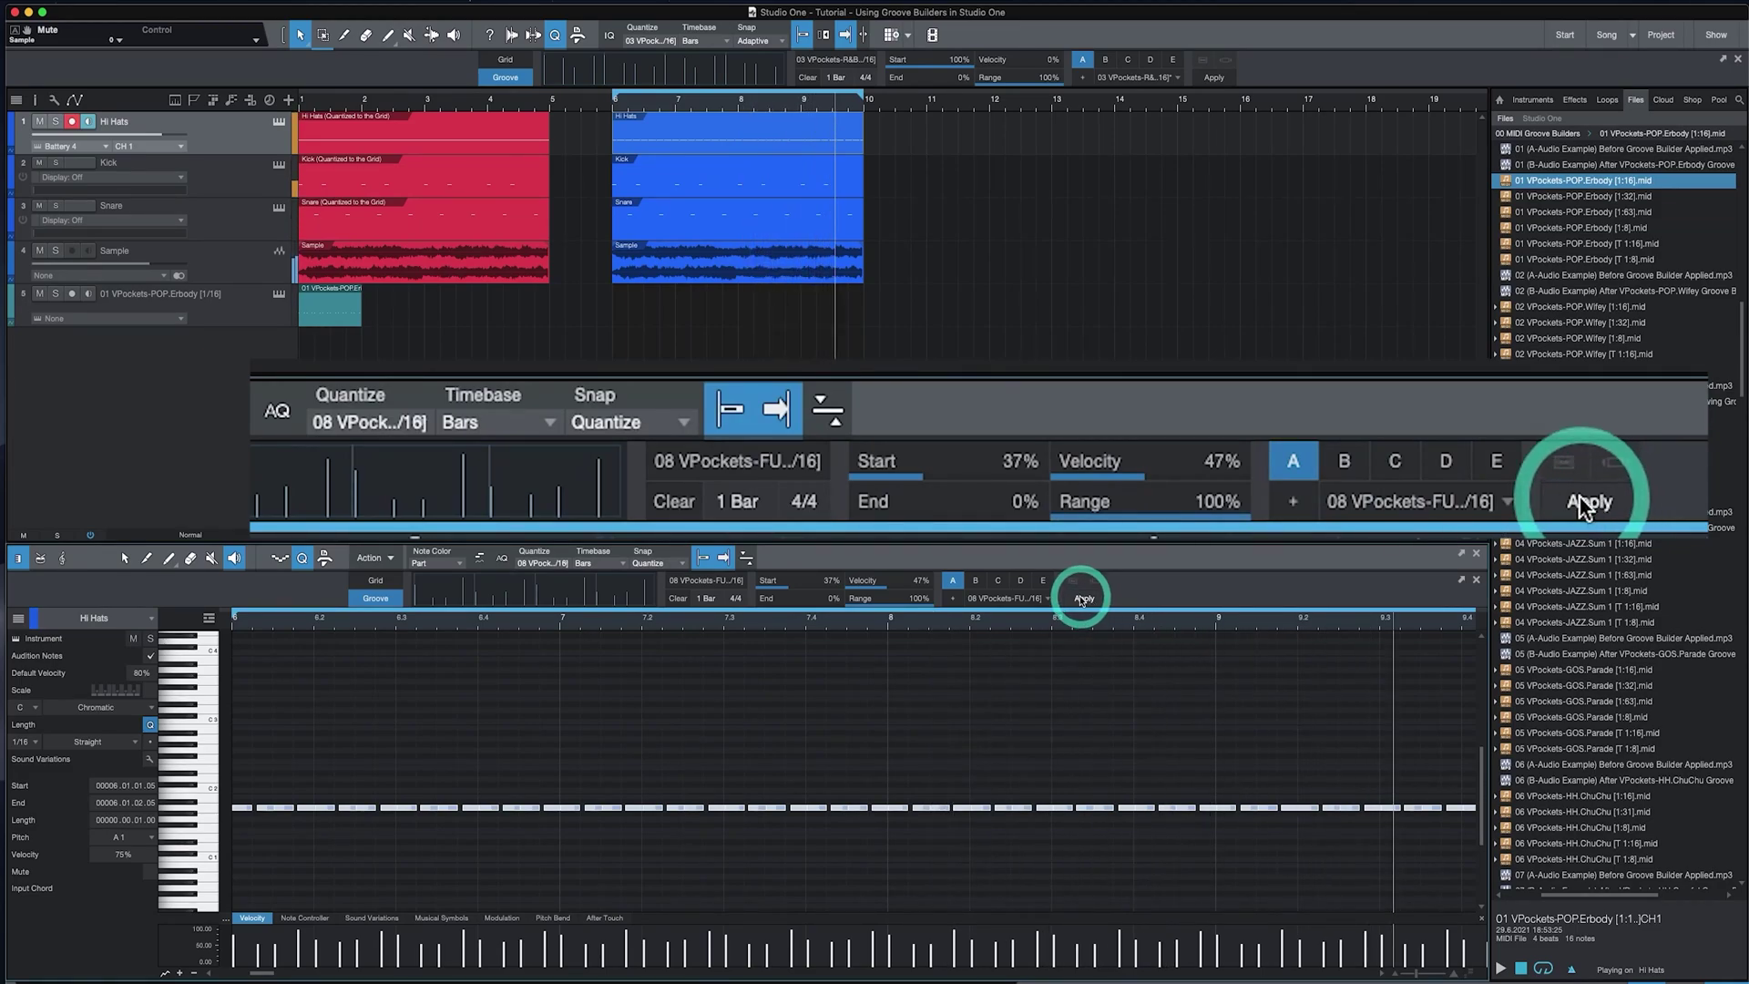